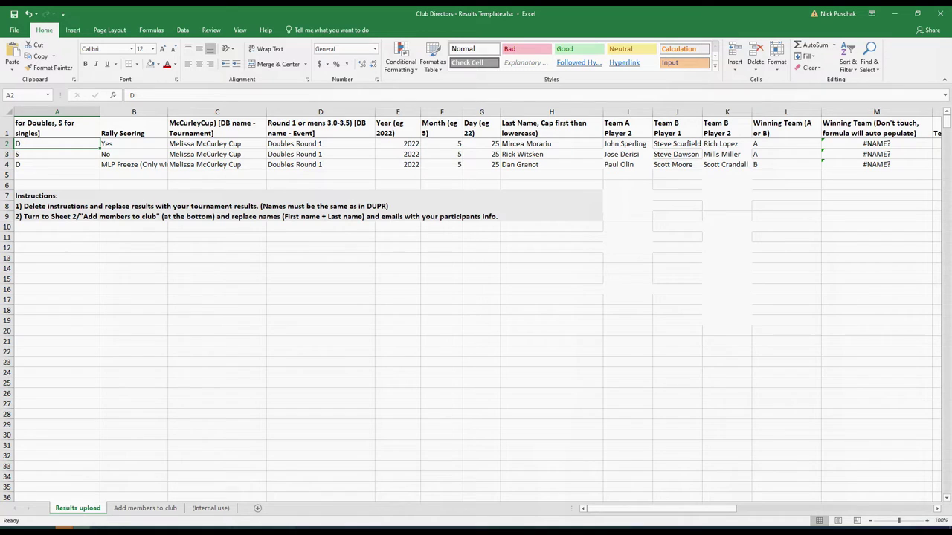
Step: Examine the template's event, date, Team A and Team B player, winning team and auto-populated winner columns in the first example row
{"action": "left_click", "coordinate": [320, 143]}
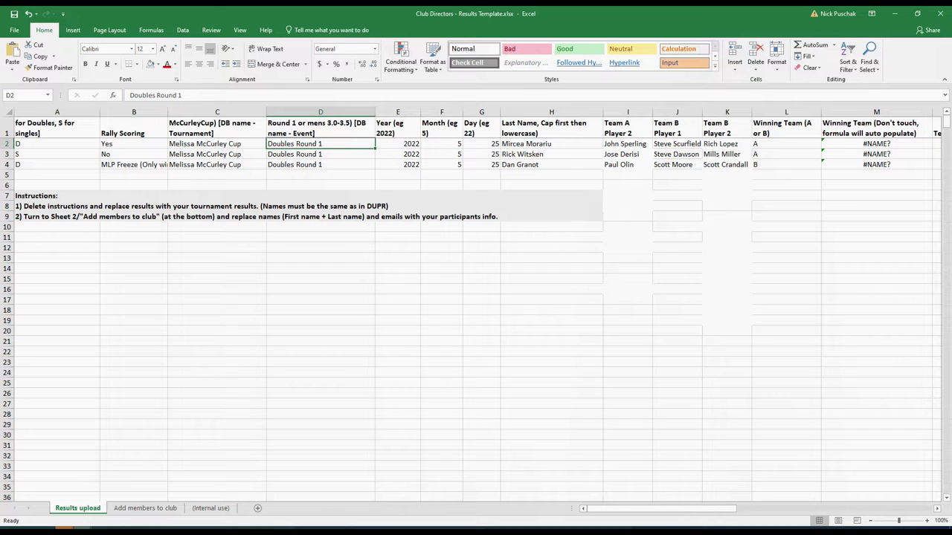
{"action": "left_click", "coordinate": [398, 143]}
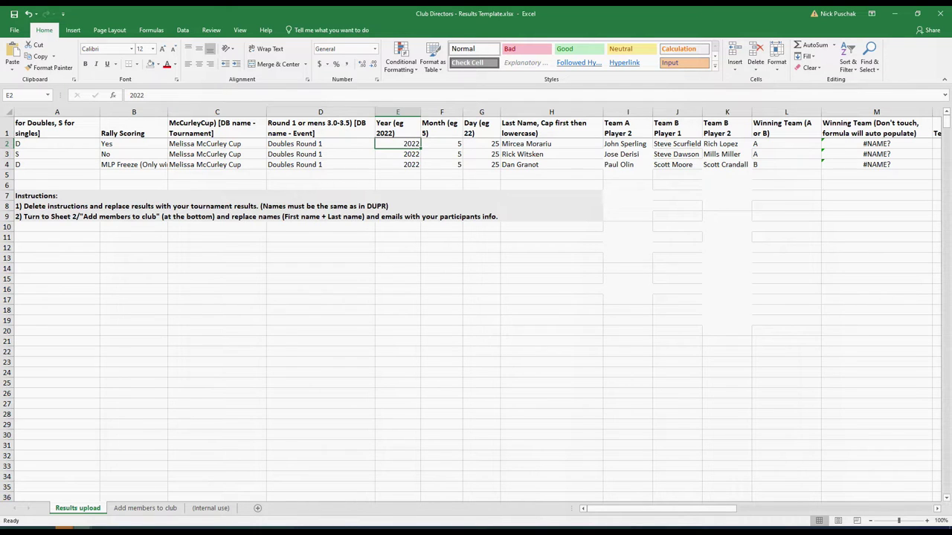
{"action": "left_click", "coordinate": [481, 144]}
{"action": "left_click", "coordinate": [551, 144]}
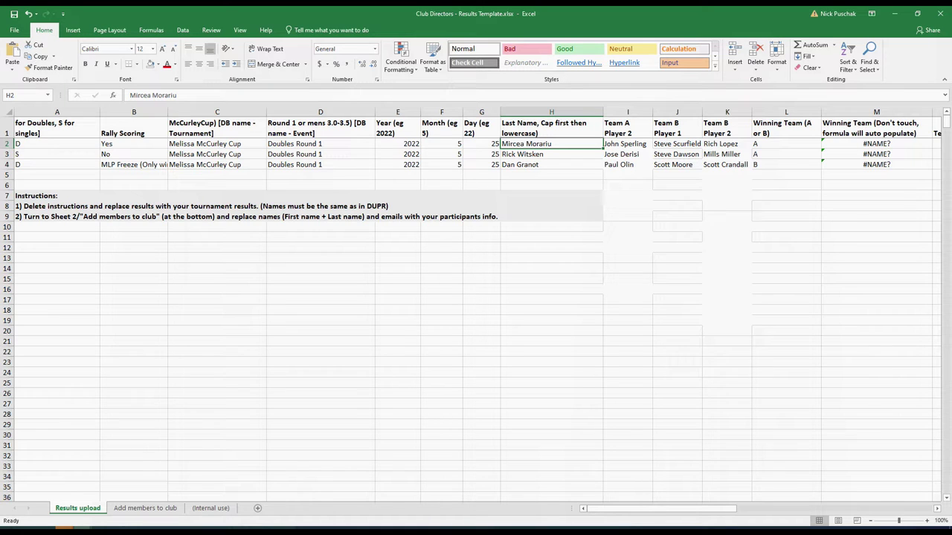
{"action": "left_click", "coordinate": [628, 144]}
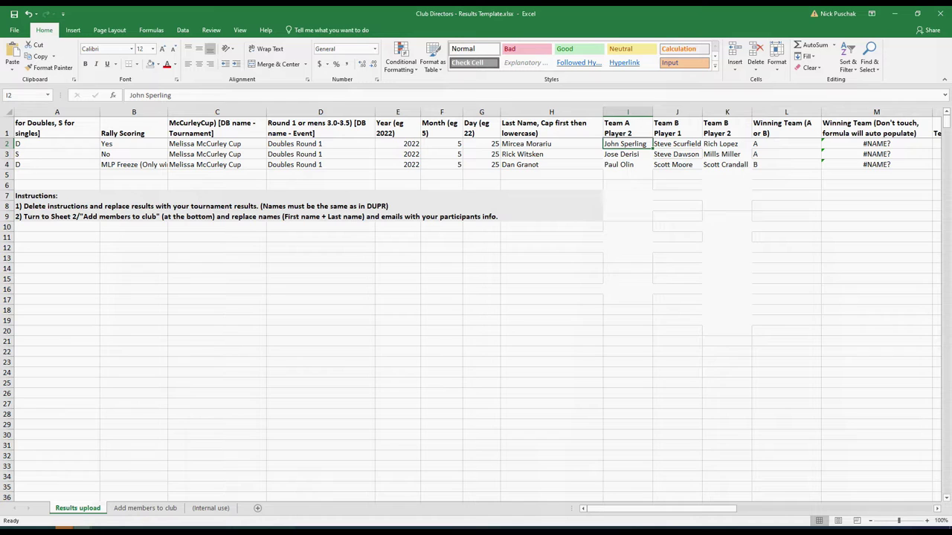
{"action": "left_click", "coordinate": [677, 143]}
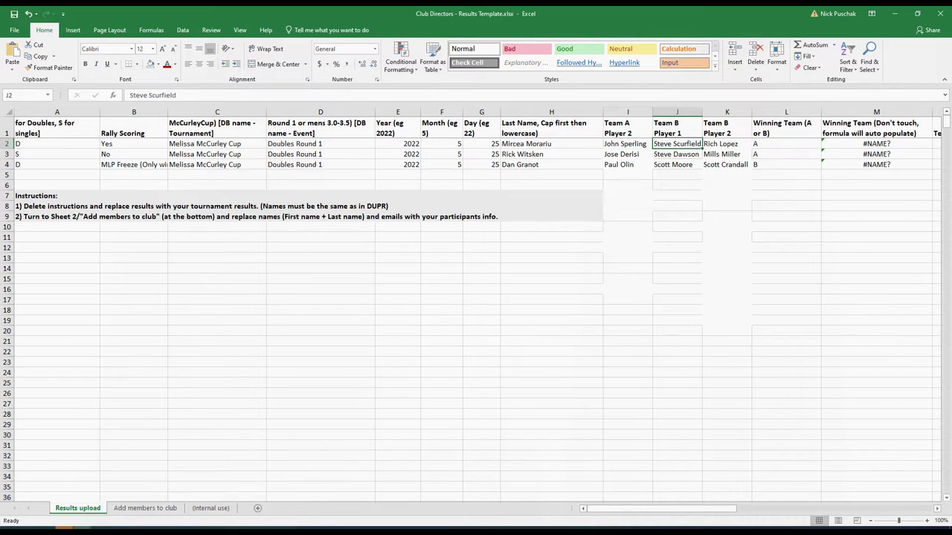
{"action": "left_click", "coordinate": [727, 144]}
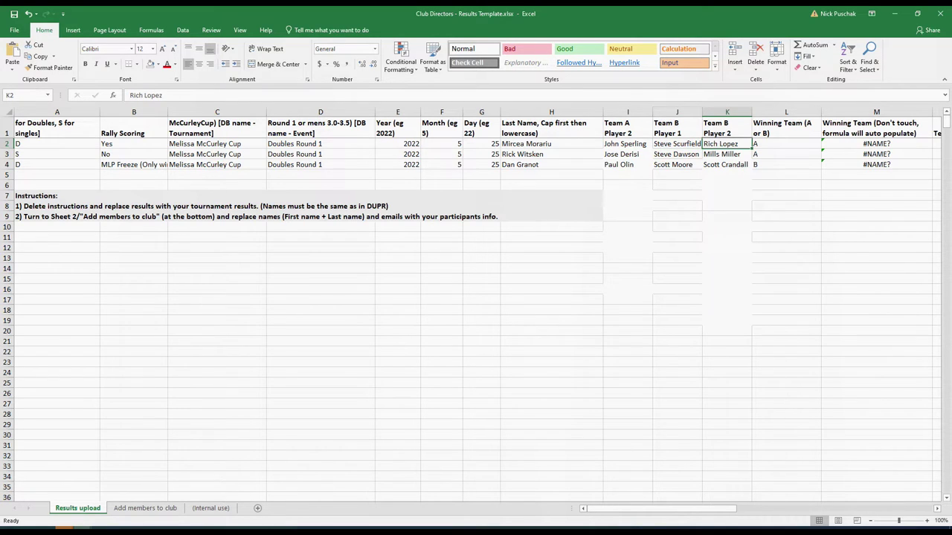
{"action": "left_click_drag", "start_coordinate": [551, 128], "coordinate": [627, 164]}
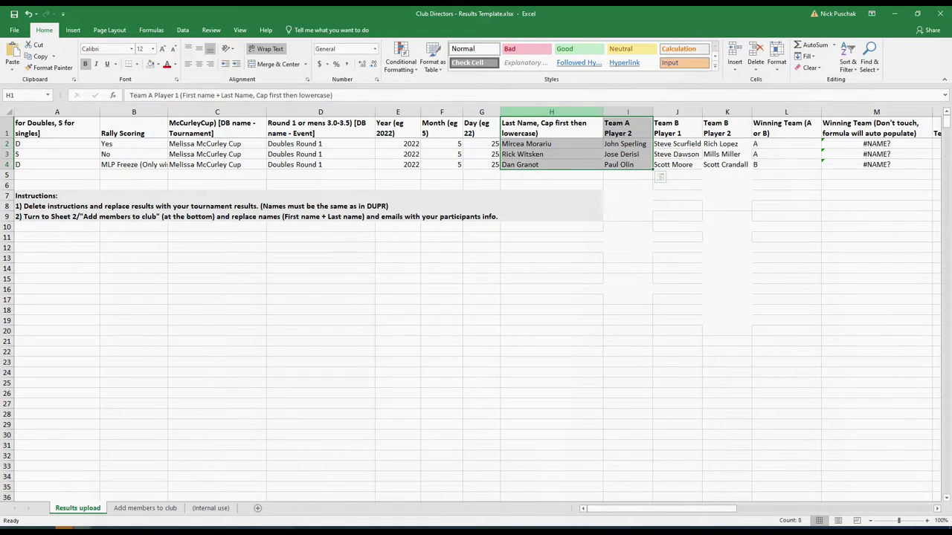
{"action": "left_click", "coordinate": [550, 112]}
{"action": "left_click", "coordinate": [676, 111]}
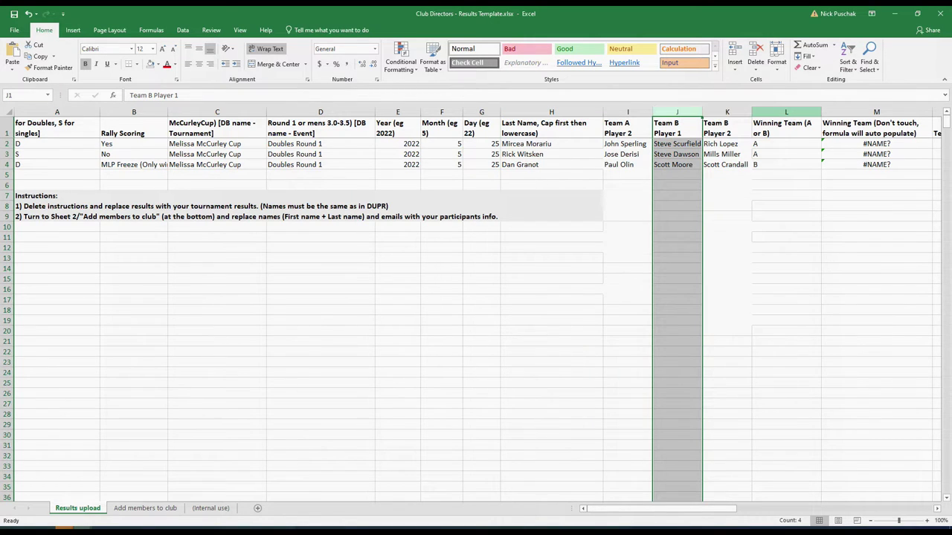
{"action": "left_click", "coordinate": [785, 111]}
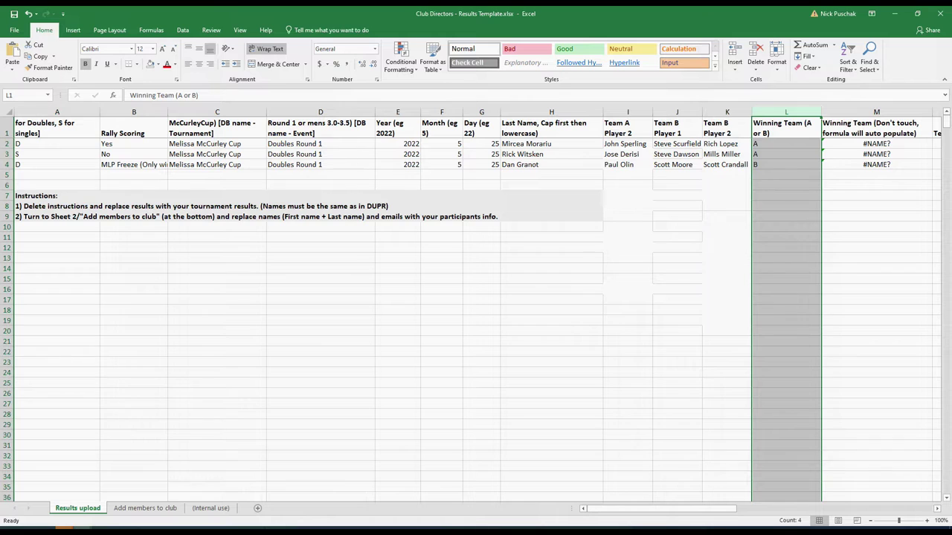
{"action": "left_click", "coordinate": [875, 144]}
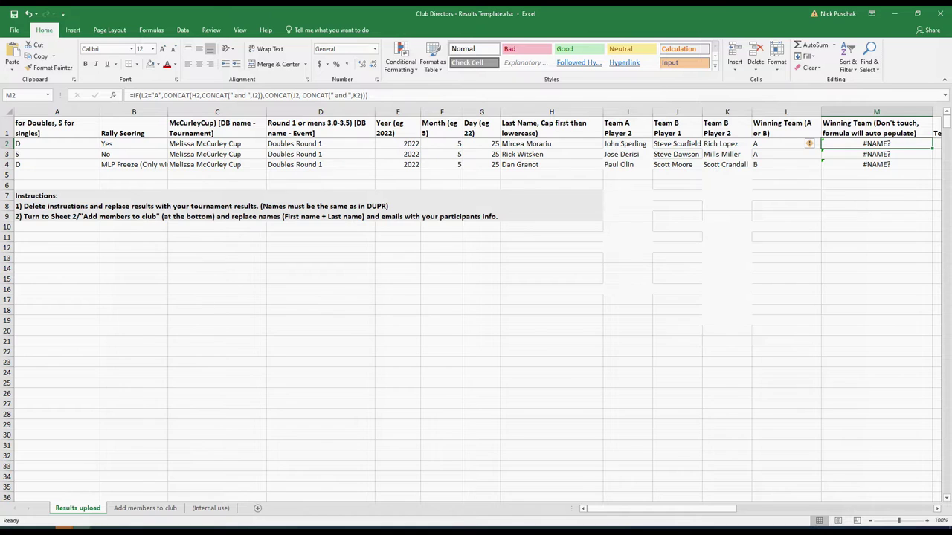
Step: Examine the game score columns following the auto-populated winner column, and return to the start of the row
{"action": "key", "text": "Right"}
{"action": "scroll", "coordinate": [476, 297], "scroll_direction": "right", "scroll_amount": 1}
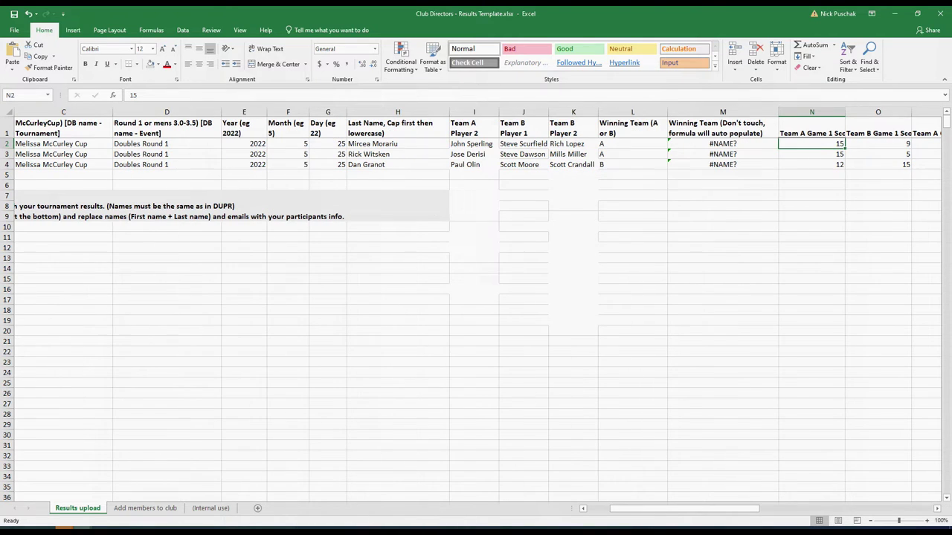
{"action": "key", "text": "Right"}
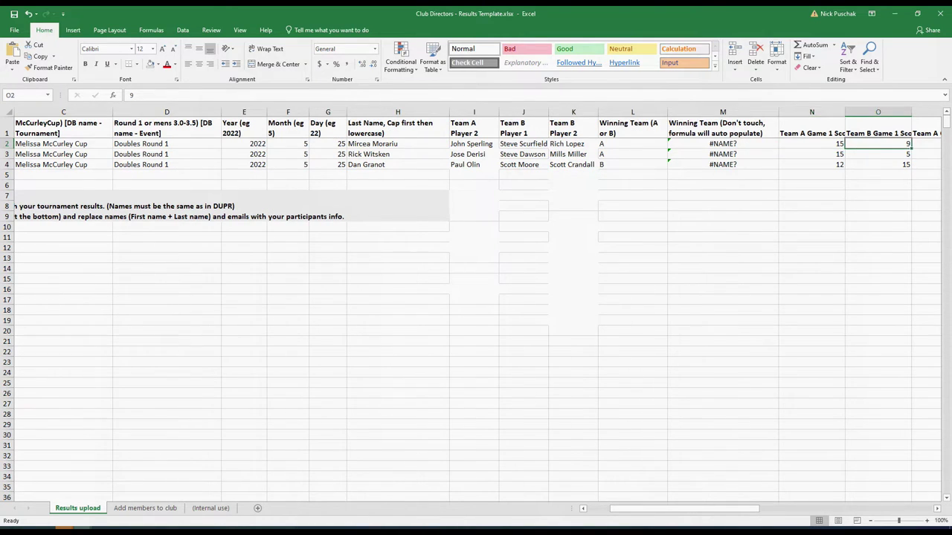
{"action": "key", "text": "Right"}
{"action": "key", "text": "Right"}
{"action": "key", "text": "Right"}
{"action": "key", "text": "Right"}
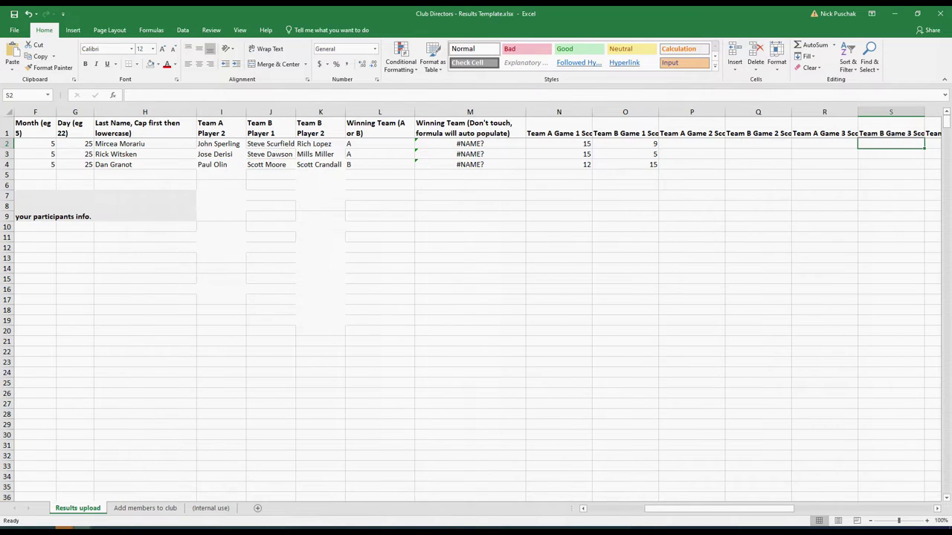
{"action": "key", "text": "Right"}
{"action": "key", "text": "Right"}
{"action": "key", "text": "Right"}
{"action": "key", "text": "Right"}
{"action": "key", "text": "Right"}
{"action": "key", "text": "Right"}
{"action": "key", "text": "Right"}
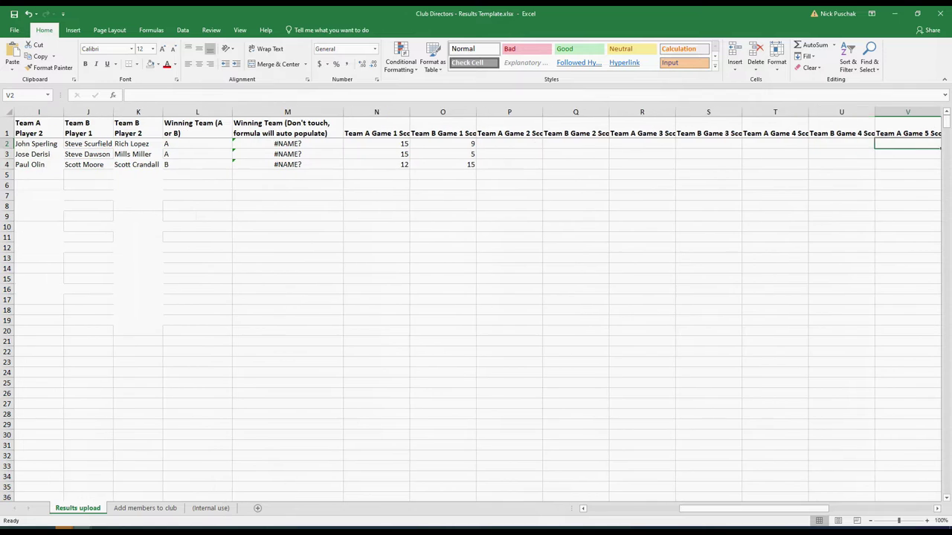
{"action": "key", "text": "Home"}
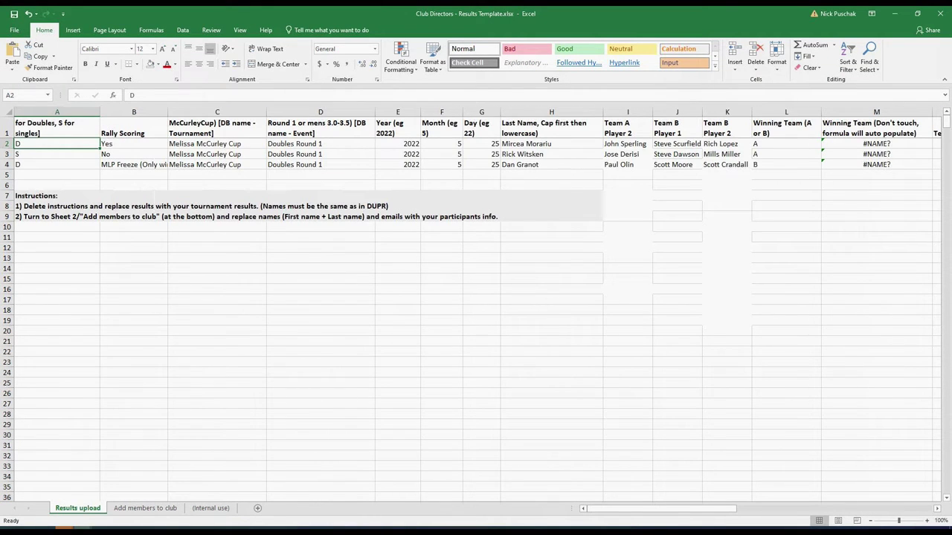
Step: Switch to the Galloway Open results workbook and examine how its tournament, event, player and winning team columns are filled in
{"action": "key", "text": "alt+Tab"}
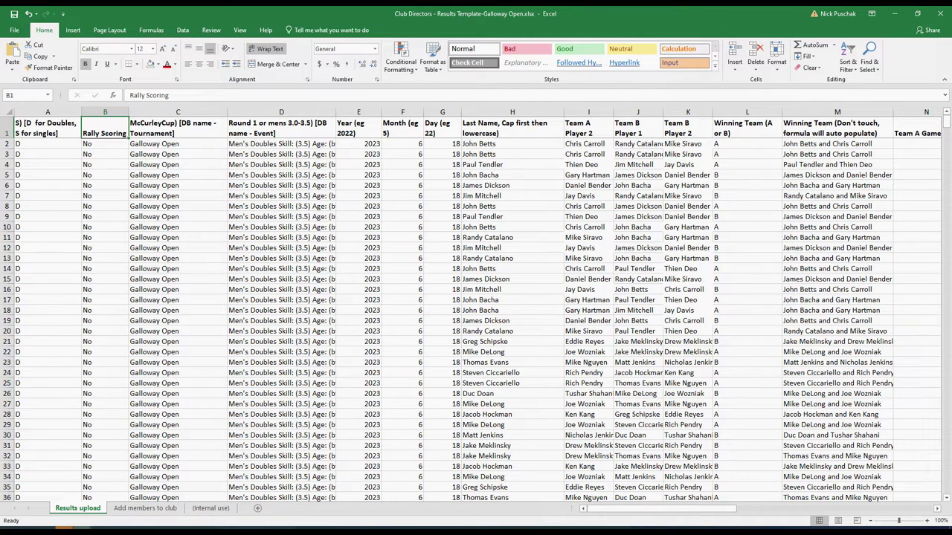
{"action": "left_click", "coordinate": [177, 143]}
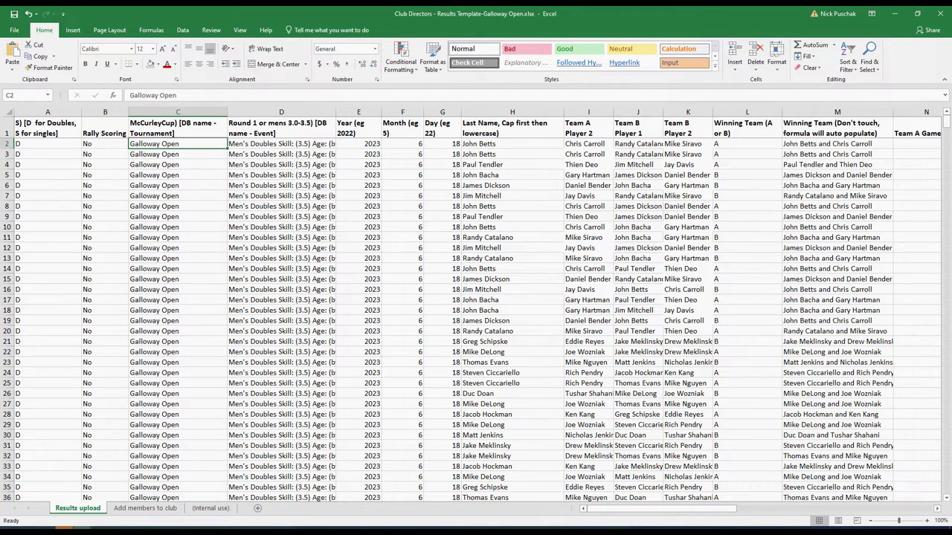
{"action": "left_click", "coordinate": [281, 144]}
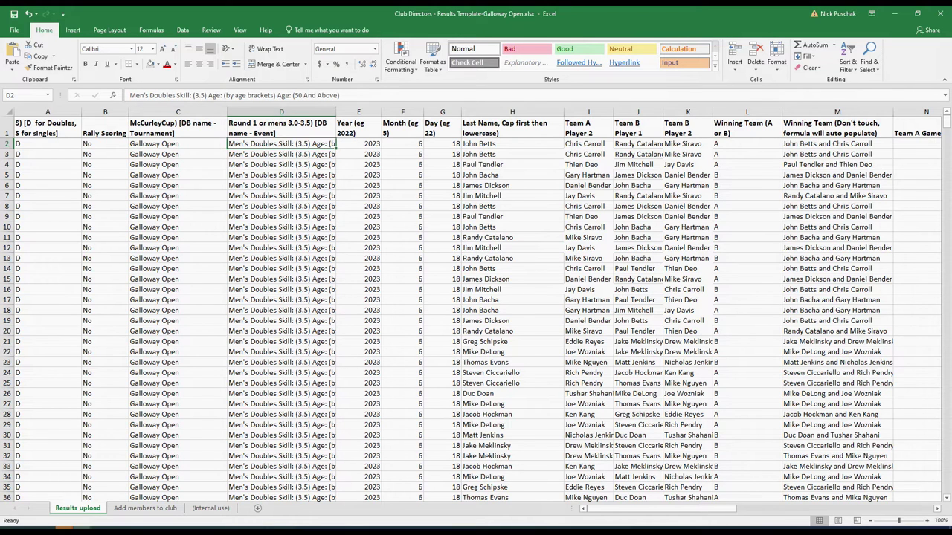
{"action": "left_click", "coordinate": [512, 143]}
{"action": "left_click", "coordinate": [588, 143]}
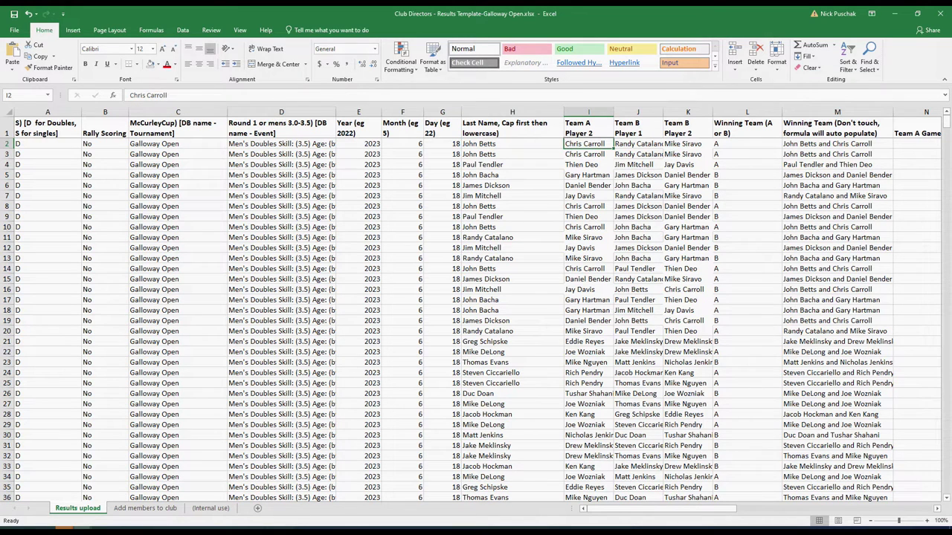
{"action": "left_click", "coordinate": [638, 144]}
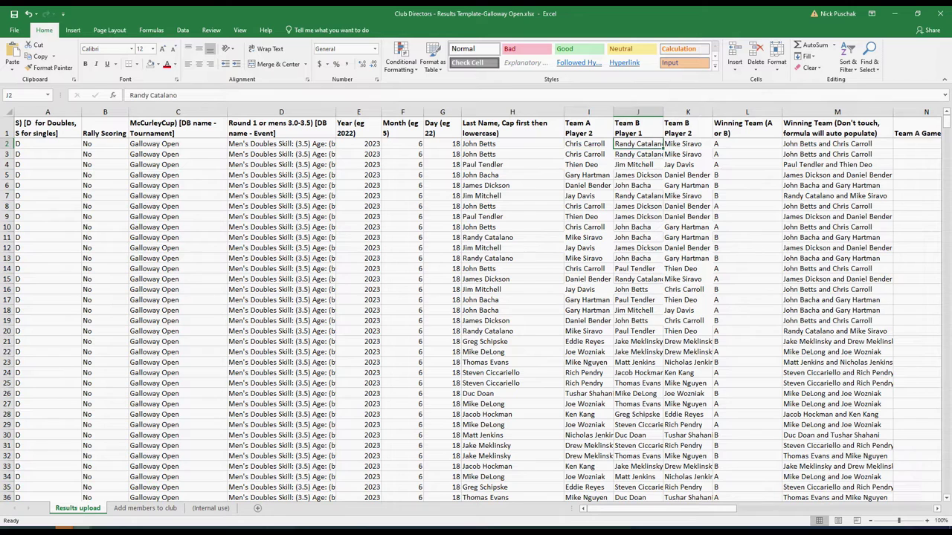
{"action": "left_click", "coordinate": [688, 143]}
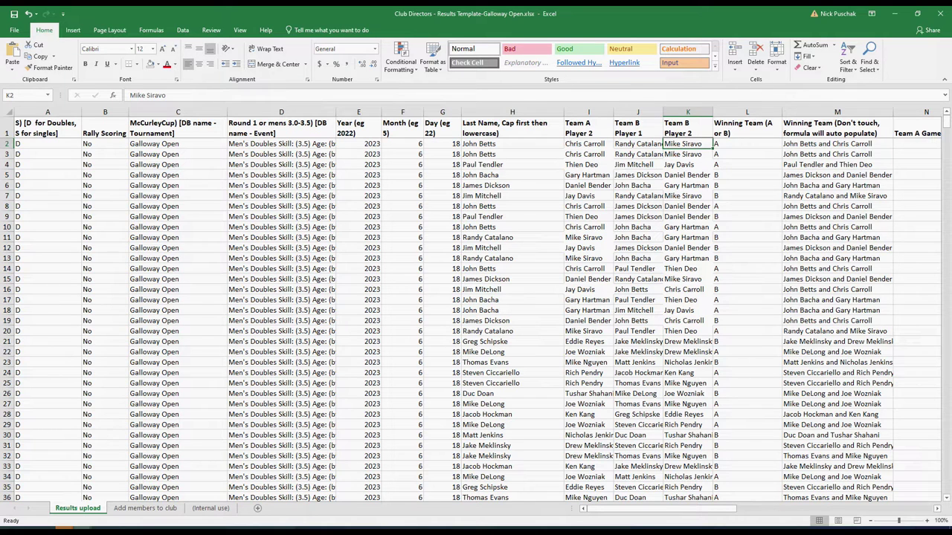
{"action": "left_click", "coordinate": [747, 143]}
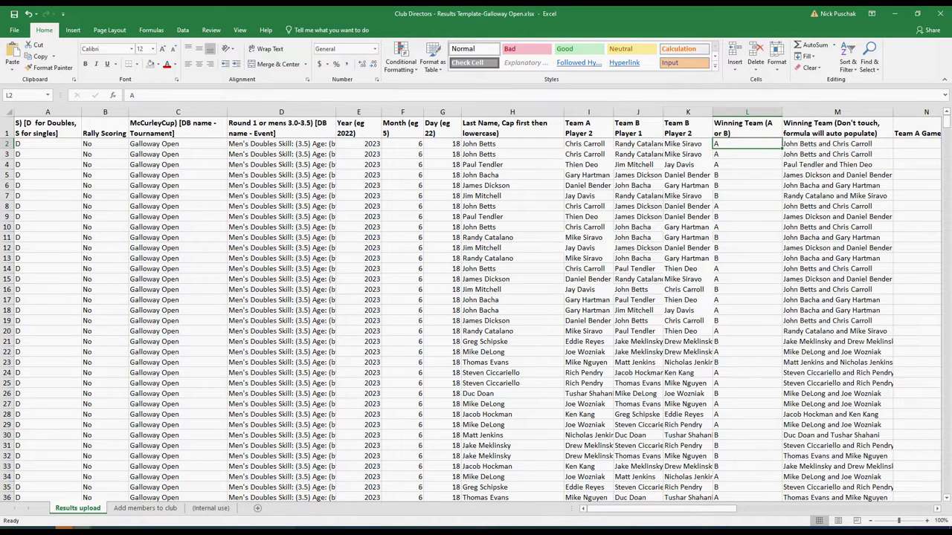
{"action": "left_click", "coordinate": [837, 143]}
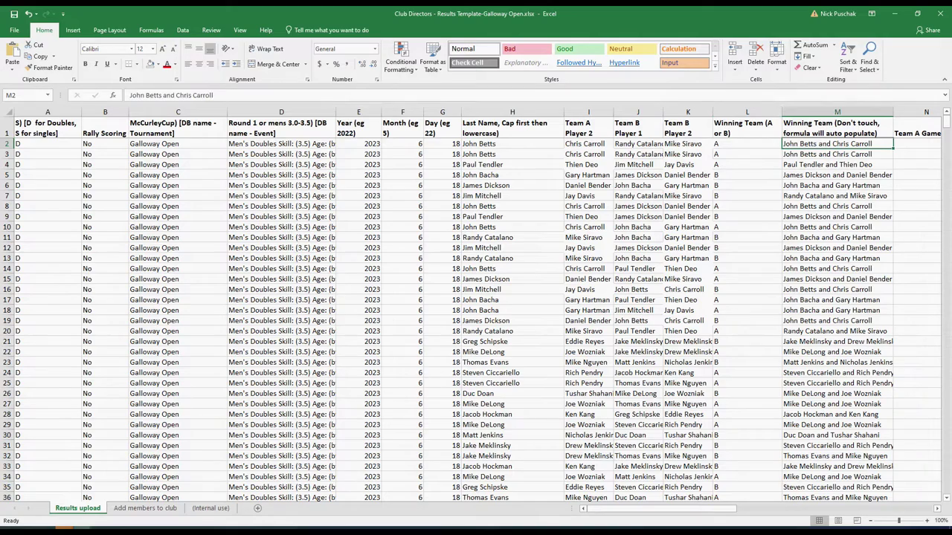
Step: Examine the Team A and Team B game score columns in the Galloway Open workbook
{"action": "key", "text": "Right"}
{"action": "key", "text": "Right"}
{"action": "key", "text": "Right"}
{"action": "key", "text": "Right"}
{"action": "key", "text": "Right"}
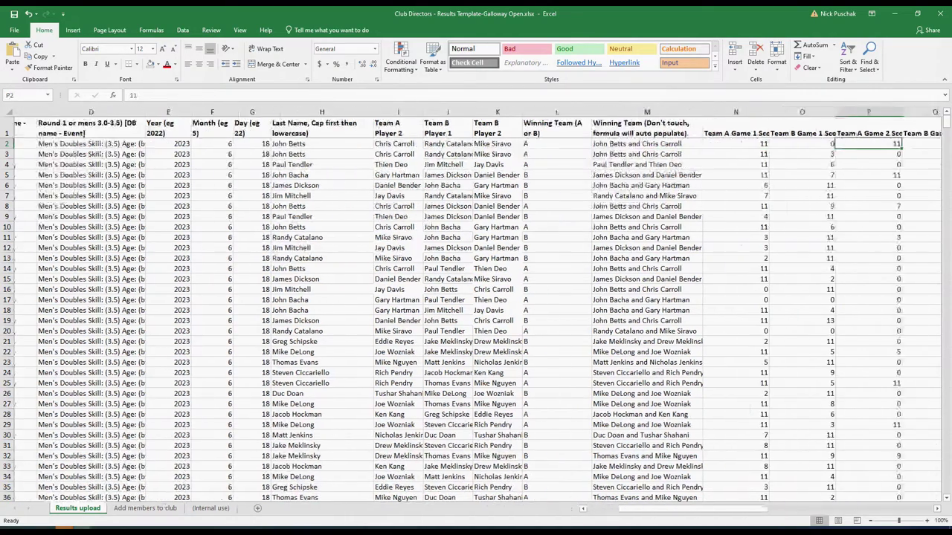
{"action": "key", "text": "Right"}
{"action": "key", "text": "Right"}
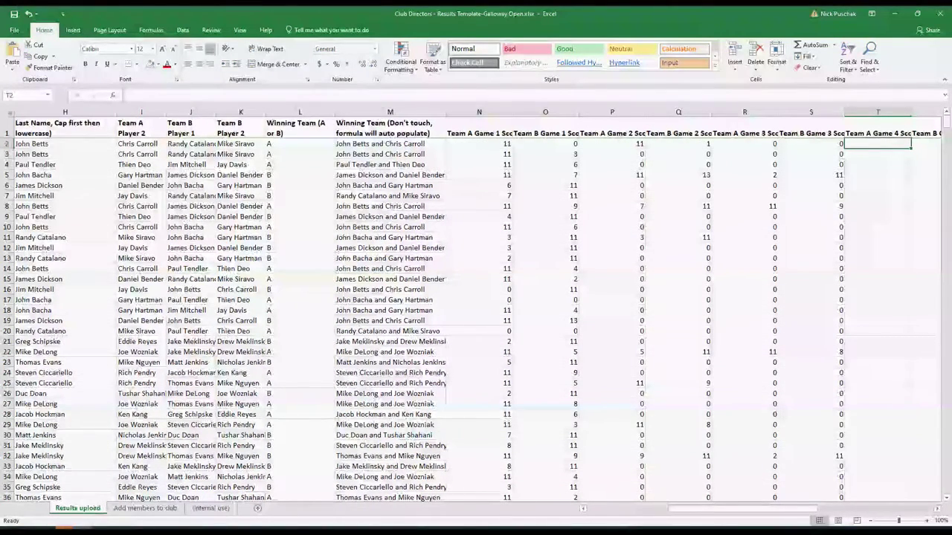
{"action": "scroll", "coordinate": [476, 297], "scroll_direction": "left", "scroll_amount": 5}
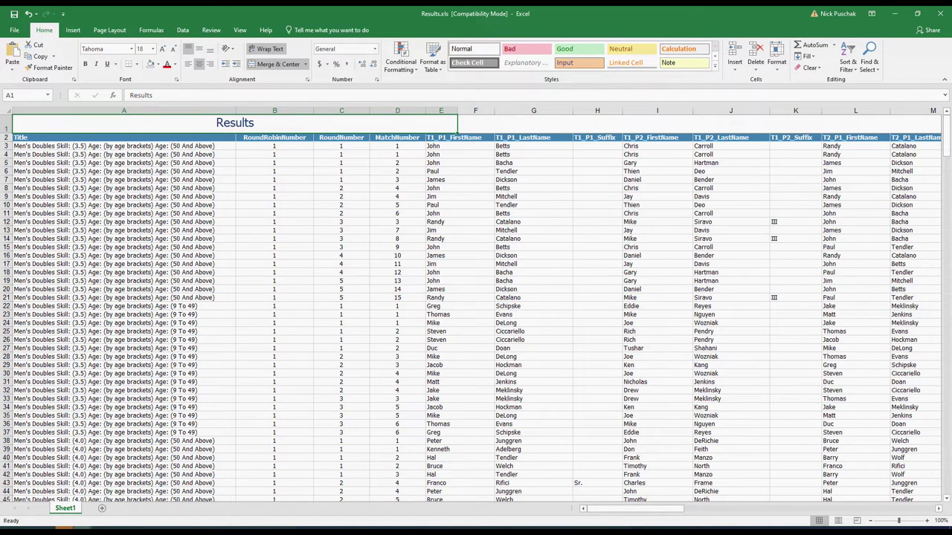
Step: Delete the merged "Results" title row above the column headers in Results.xls
{"action": "left_click", "coordinate": [6, 123]}
{"action": "right_click", "coordinate": [6, 124]}
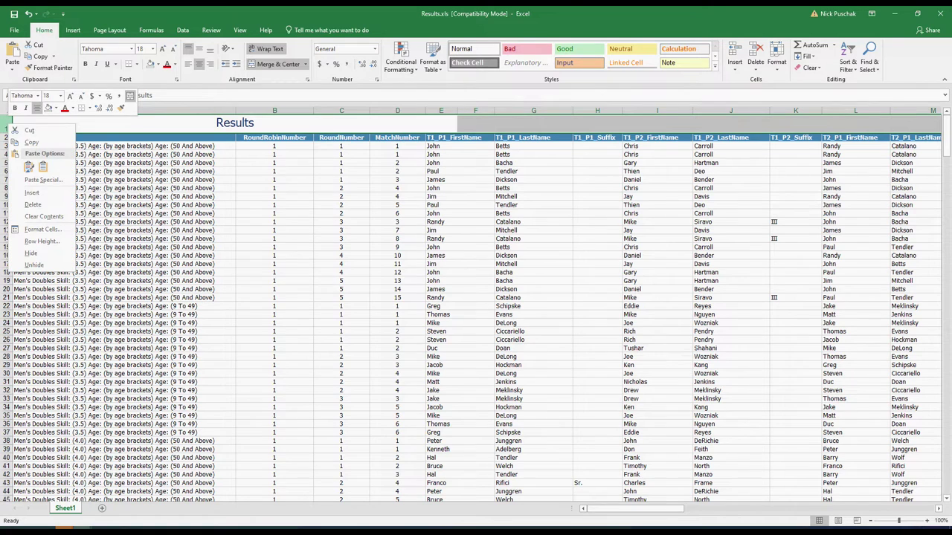
{"action": "left_click", "coordinate": [33, 204]}
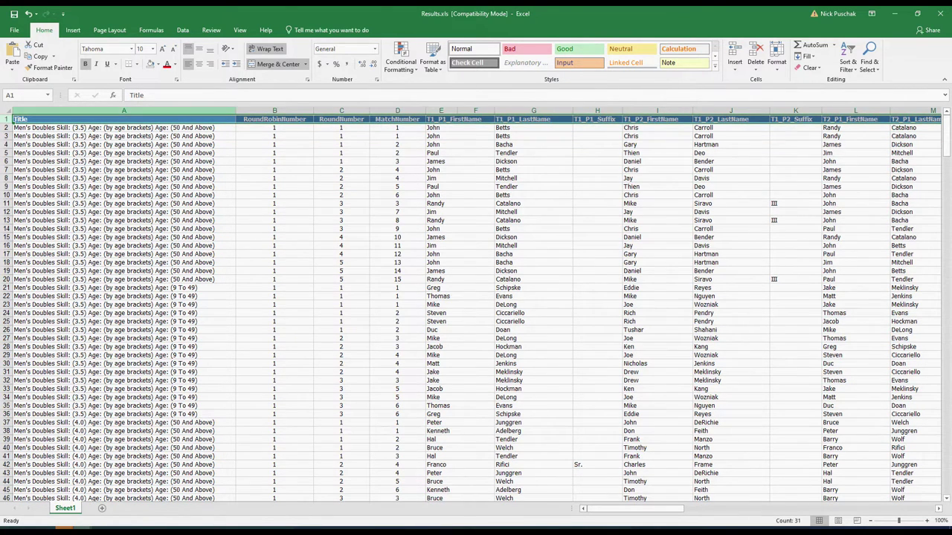
Step: Insert as many blank columns as A through AF ahead of the results data, and show the sheet's gridlines
{"action": "left_click", "coordinate": [124, 111]}
{"action": "left_click_drag", "start_coordinate": [634, 509], "coordinate": [772, 508]}
{"action": "scroll", "coordinate": [604, 497], "scroll_direction": "right", "scroll_amount": 5}
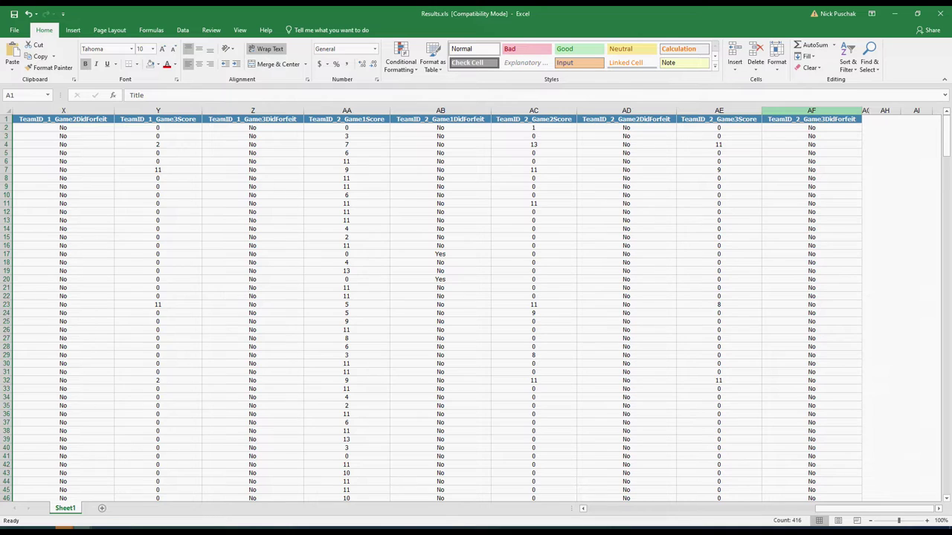
{"action": "left_click", "coordinate": [811, 110], "text": "shift"}
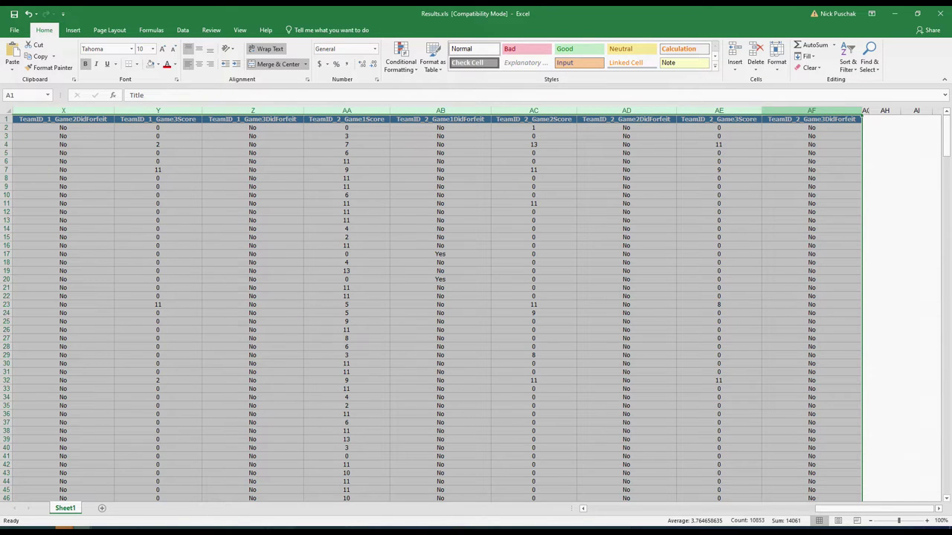
{"action": "right_click", "coordinate": [822, 111]}
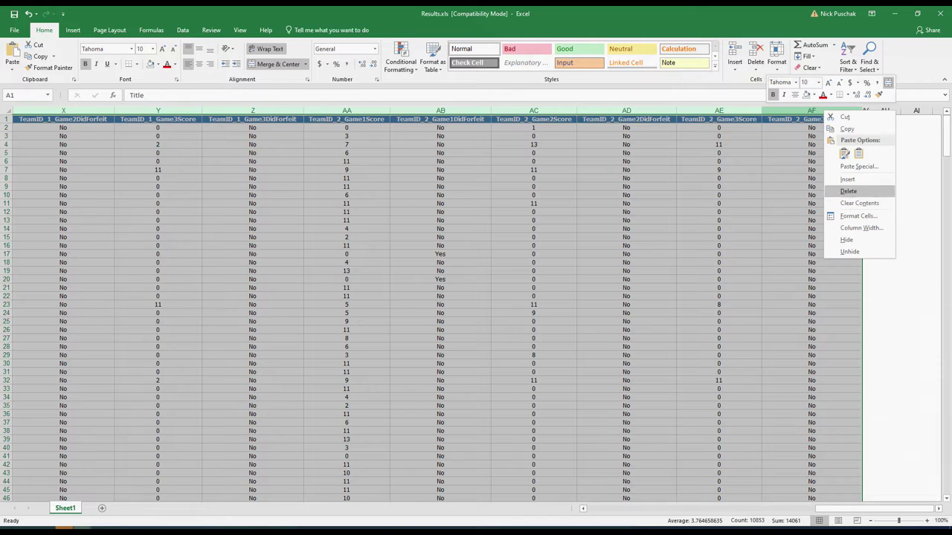
{"action": "left_click", "coordinate": [847, 180]}
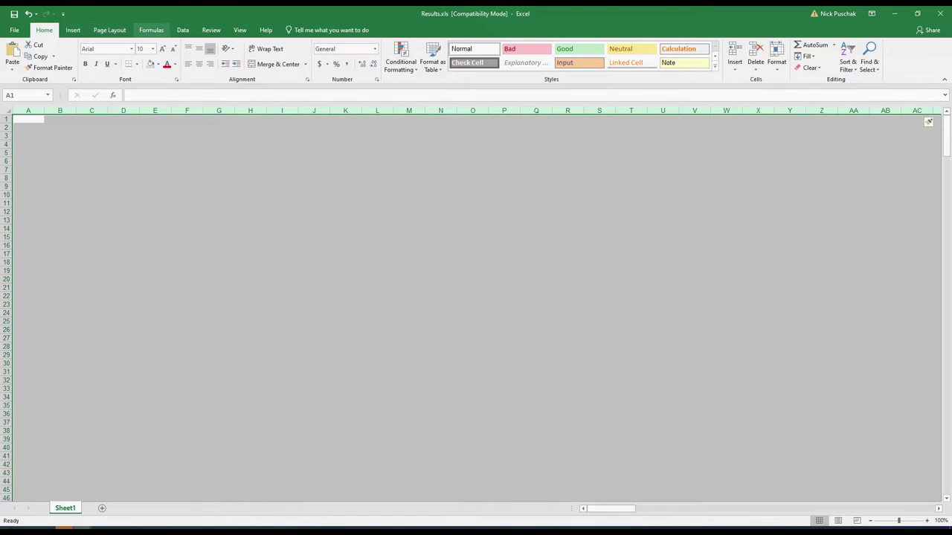
{"action": "left_click", "coordinate": [110, 30]}
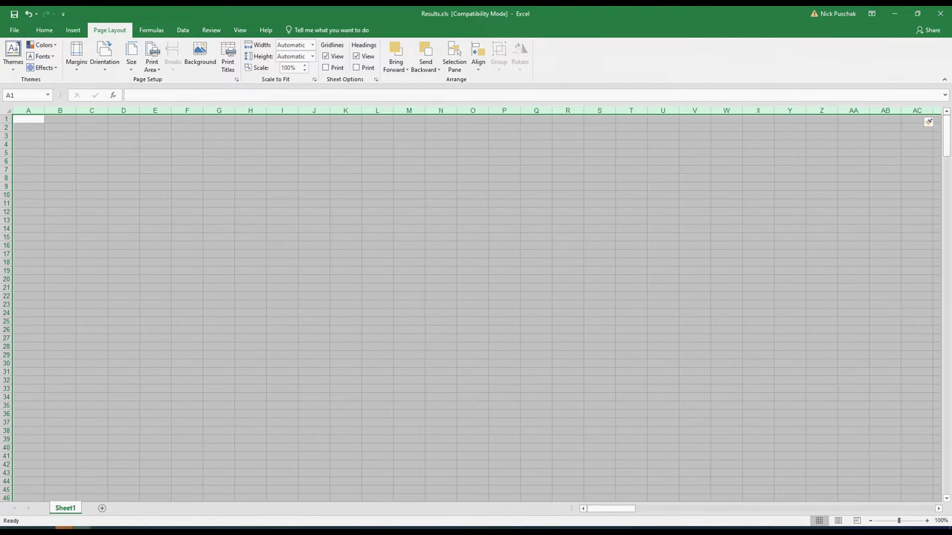
{"action": "left_click", "coordinate": [314, 160]}
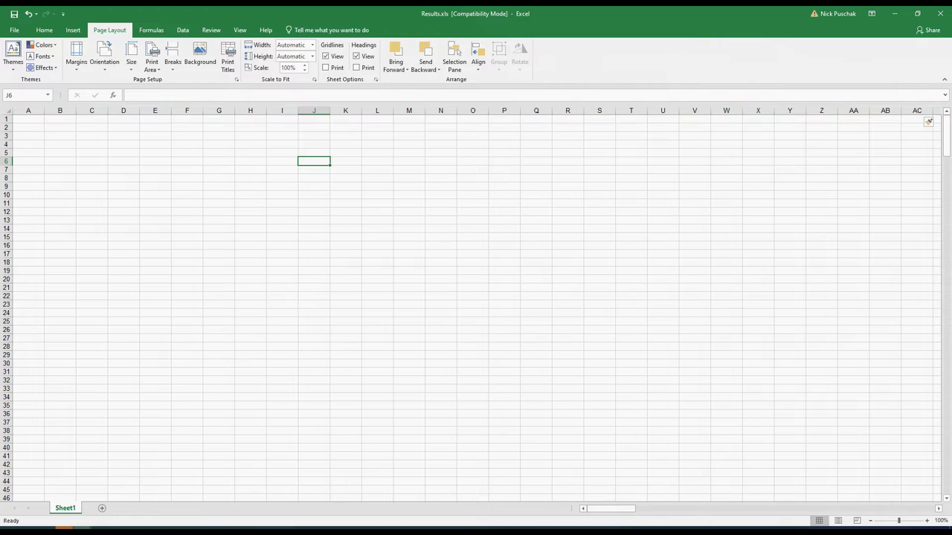
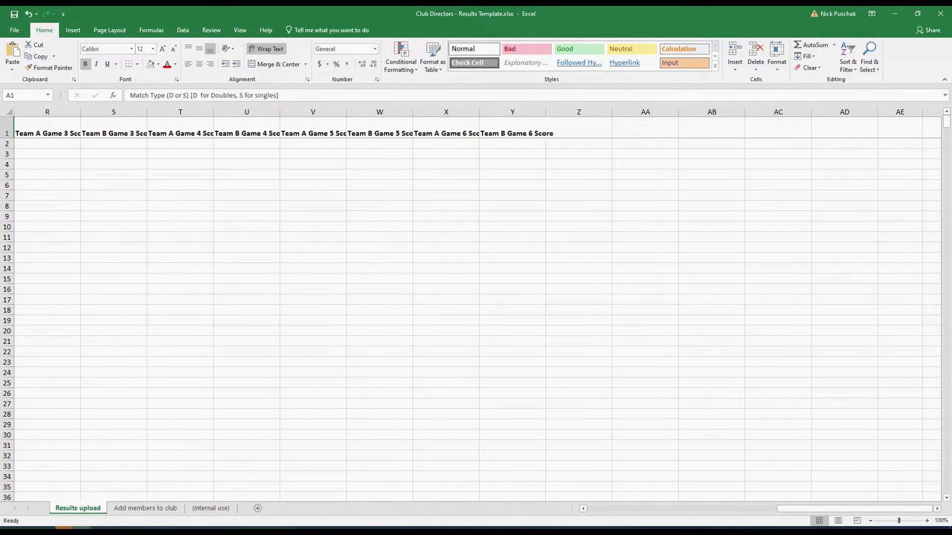
Step: Copy the template's 25 column headers, from Match Type through Team B Game 6 Score, into Results.xls starting at G1
{"action": "key", "text": "ctrl+shift+Right"}
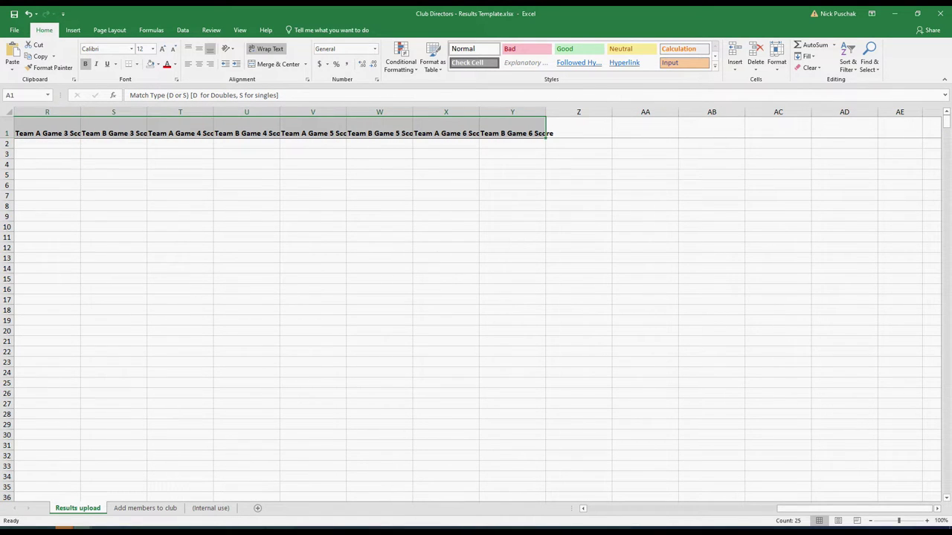
{"action": "key", "text": "ctrl+c"}
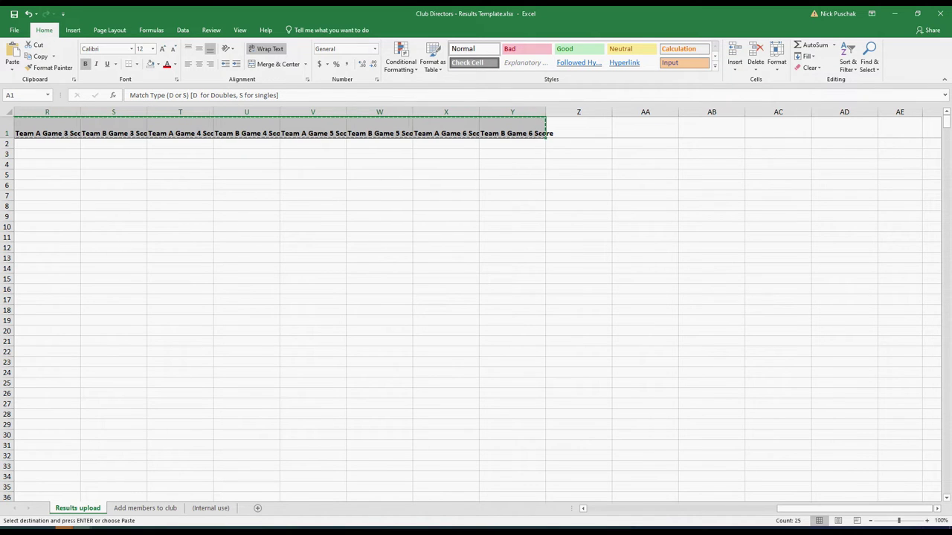
{"action": "key", "text": "alt+Tab"}
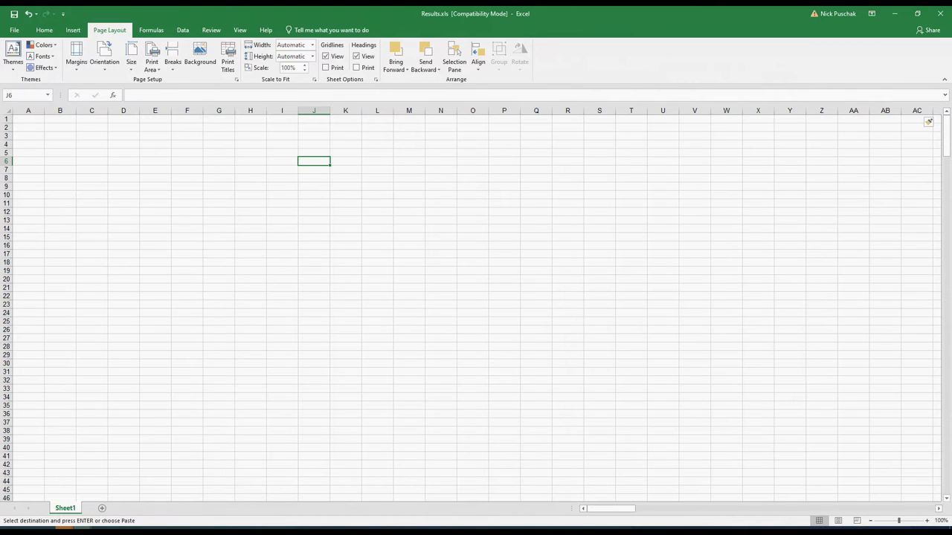
{"action": "left_click", "coordinate": [218, 119]}
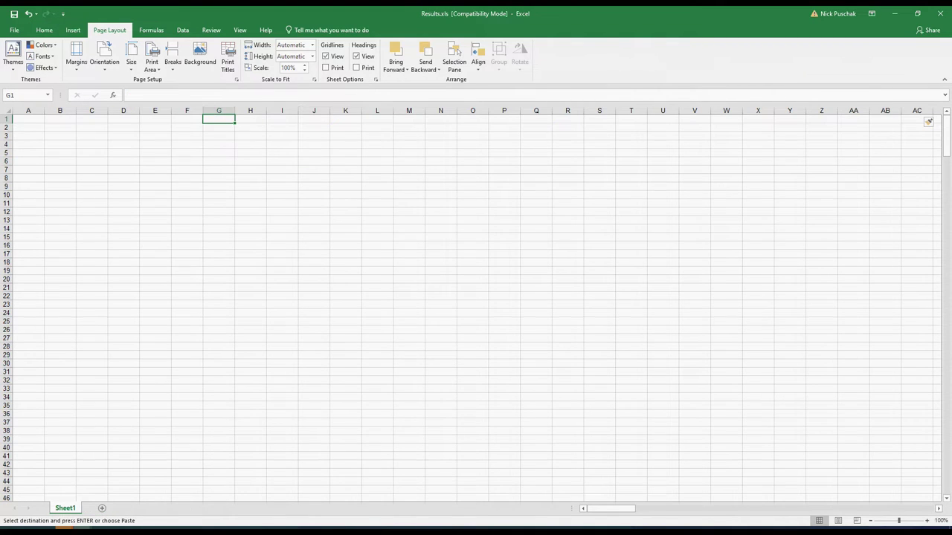
{"action": "key", "text": "ctrl+v"}
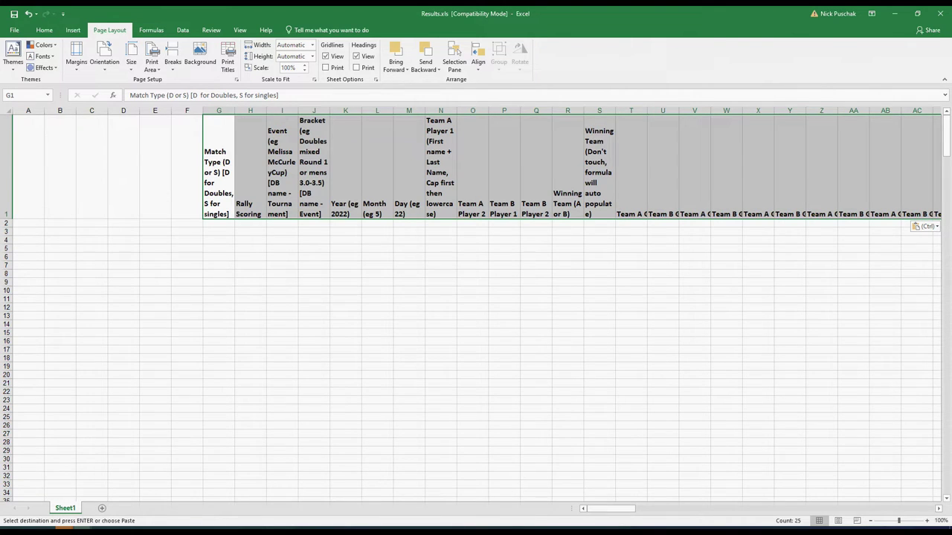
{"action": "left_click_drag", "start_coordinate": [610, 509], "coordinate": [693, 509]}
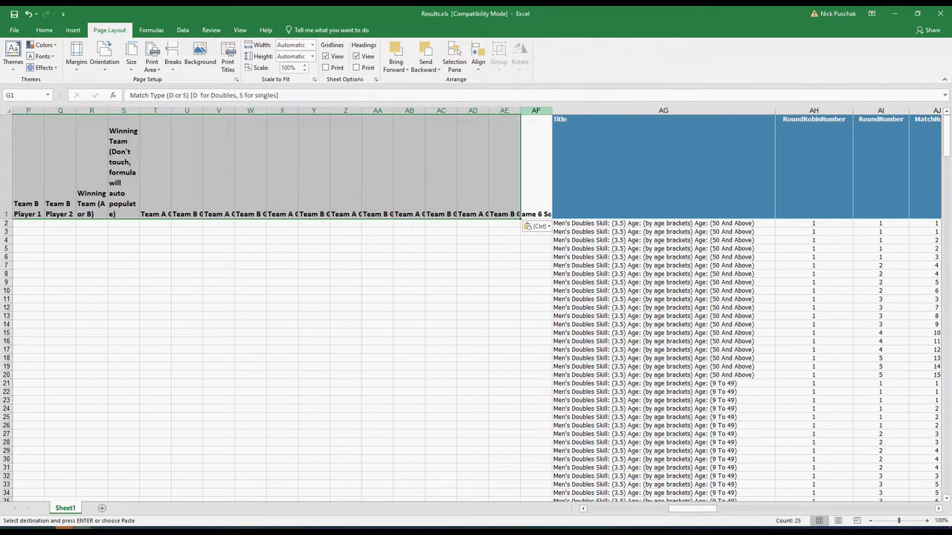
Step: Turn off text wrapping for header row 1 and autofit the widths of all columns
{"action": "left_click_drag", "start_coordinate": [686, 508], "coordinate": [602, 508]}
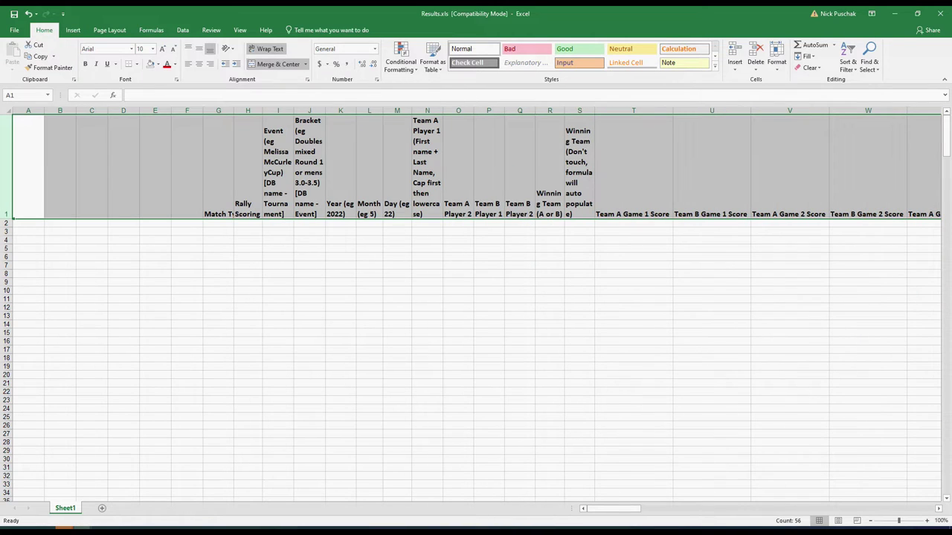
{"action": "key", "text": "alt+h"}
{"action": "key", "text": "w"}
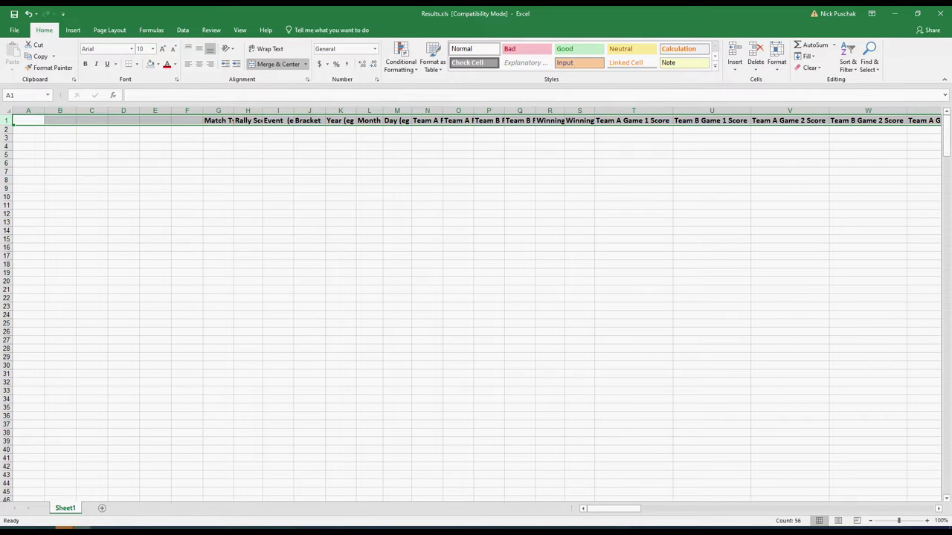
{"action": "left_click", "coordinate": [6, 111]}
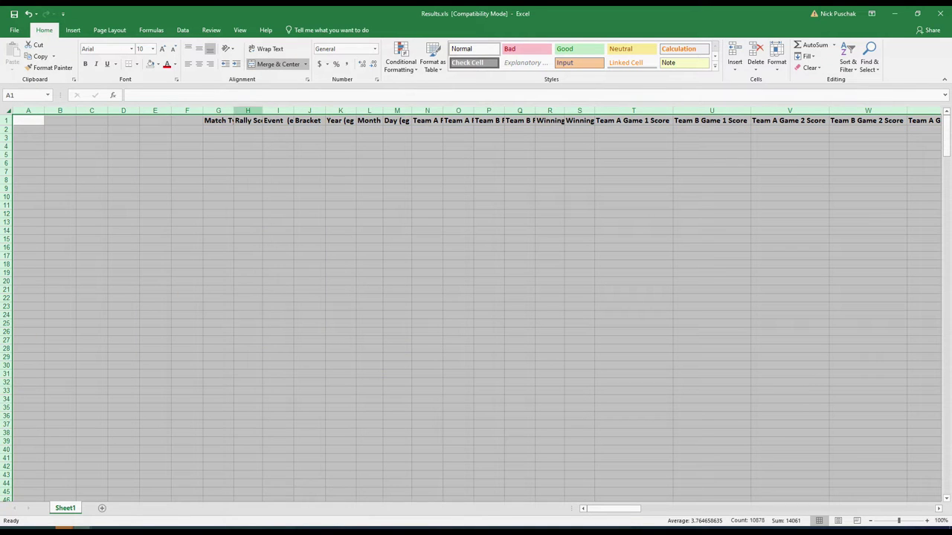
{"action": "double_click", "coordinate": [234, 110]}
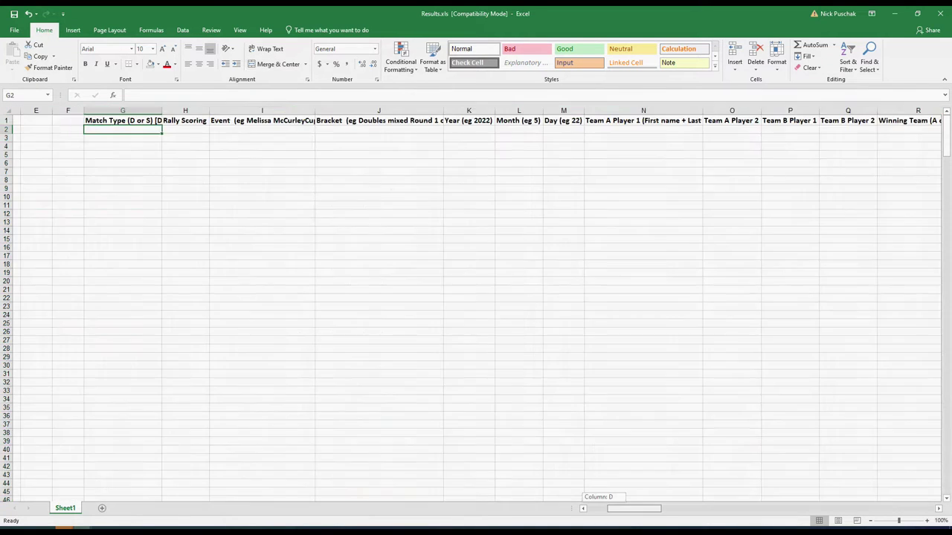
Step: In row 2, enter D as the match type, No for rally scoring and Galloway Open as the event
{"action": "left_click_drag", "start_coordinate": [635, 508], "coordinate": [779, 508]}
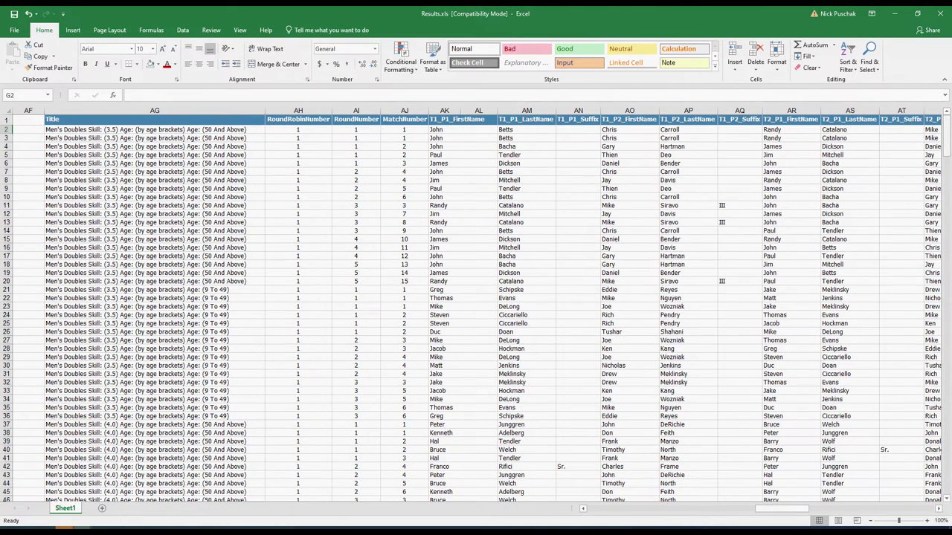
{"action": "type", "text": "D"}
{"action": "key", "text": "Tab"}
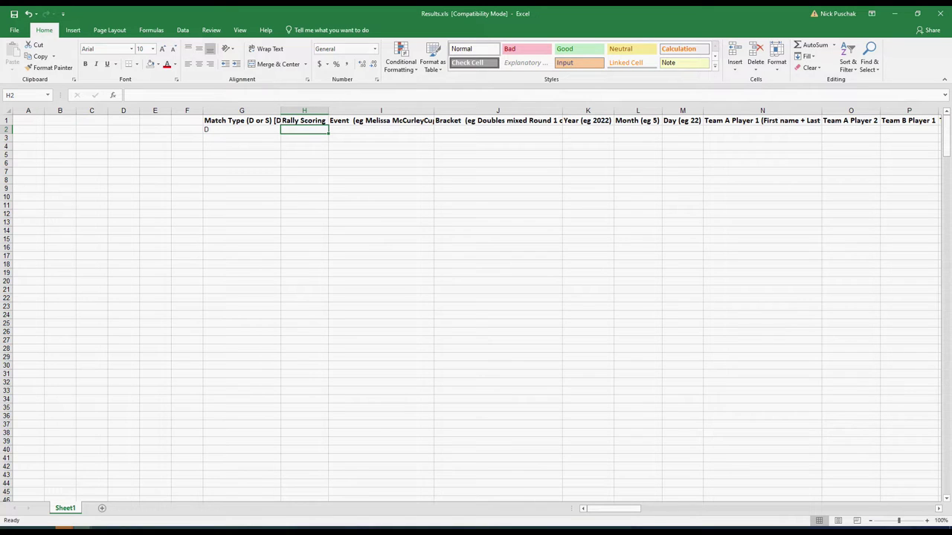
{"action": "type", "text": "No"}
{"action": "key", "text": "Tab"}
{"action": "type", "text": "="}
{"action": "key", "text": "BackSpace"}
{"action": "type", "text": "Gall"}
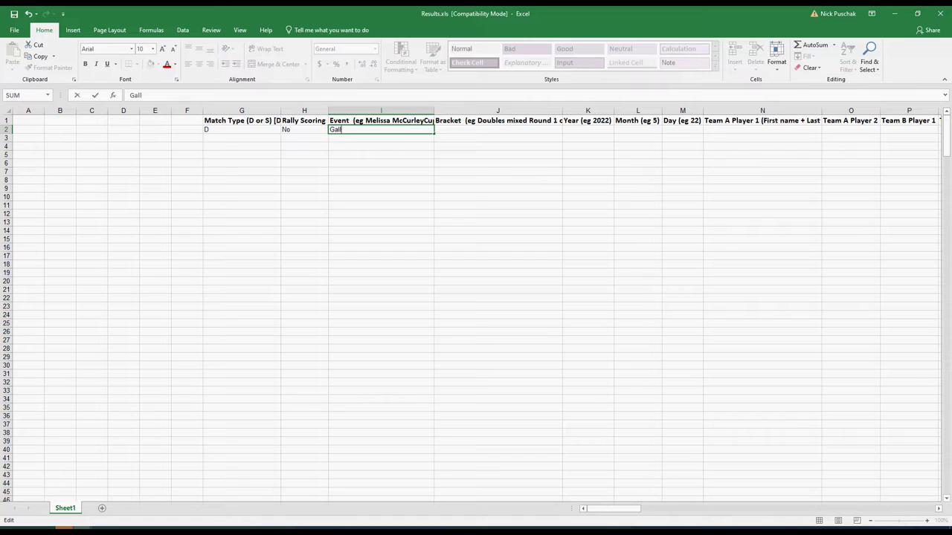
{"action": "type", "text": "oway Open"}
{"action": "key", "text": "Tab"}
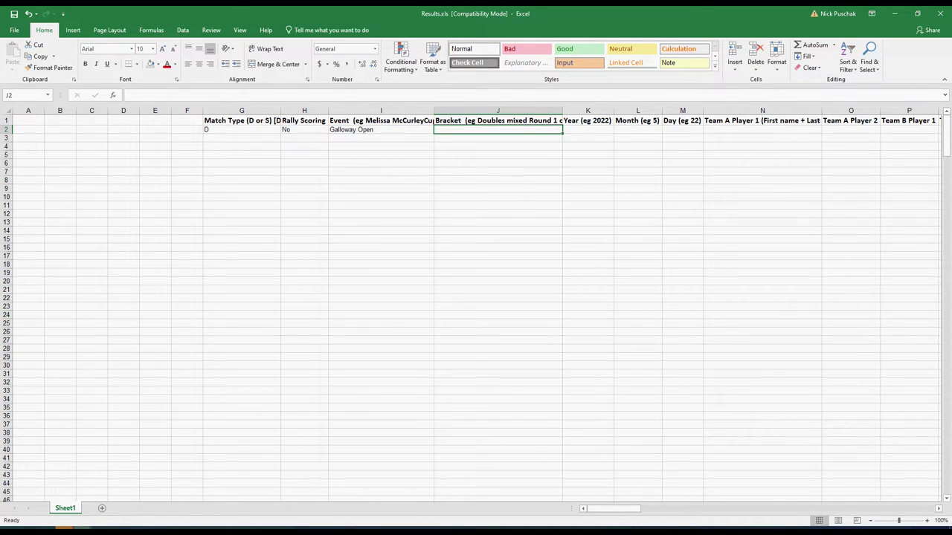
Step: Link the Bracket cell J2 to the event title in AG2 with the formula =AG2
{"action": "type", "text": "="}
{"action": "left_click_drag", "start_coordinate": [614, 508], "coordinate": [749, 508]}
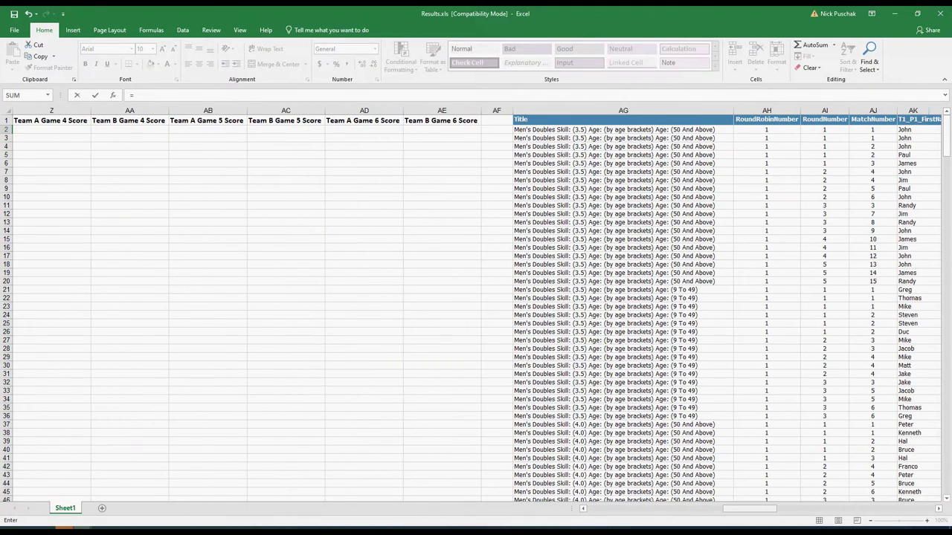
{"action": "left_click", "coordinate": [623, 130]}
{"action": "key", "text": "Return"}
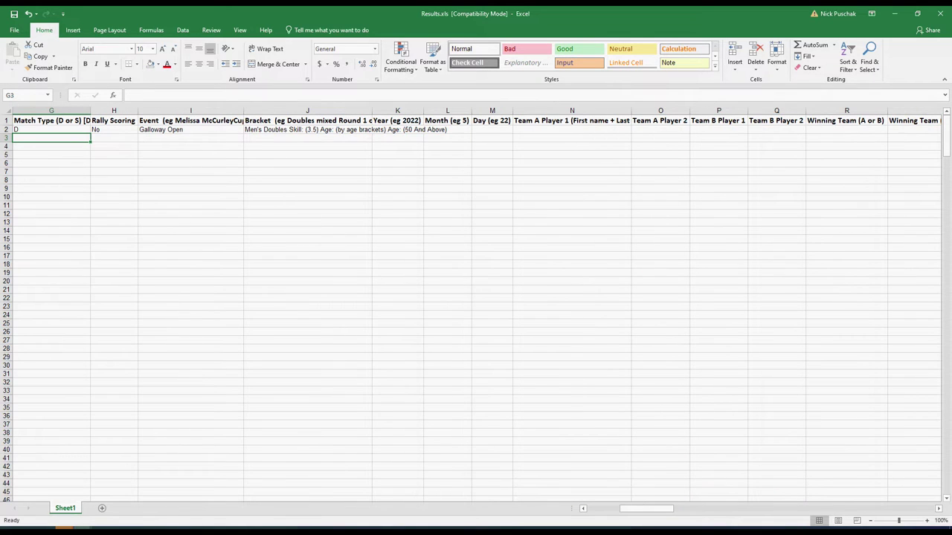
{"action": "left_click", "coordinate": [307, 129]}
Step: Enter the match date in row 2 as year 2023, month 6 and day 18
{"action": "left_click", "coordinate": [398, 130]}
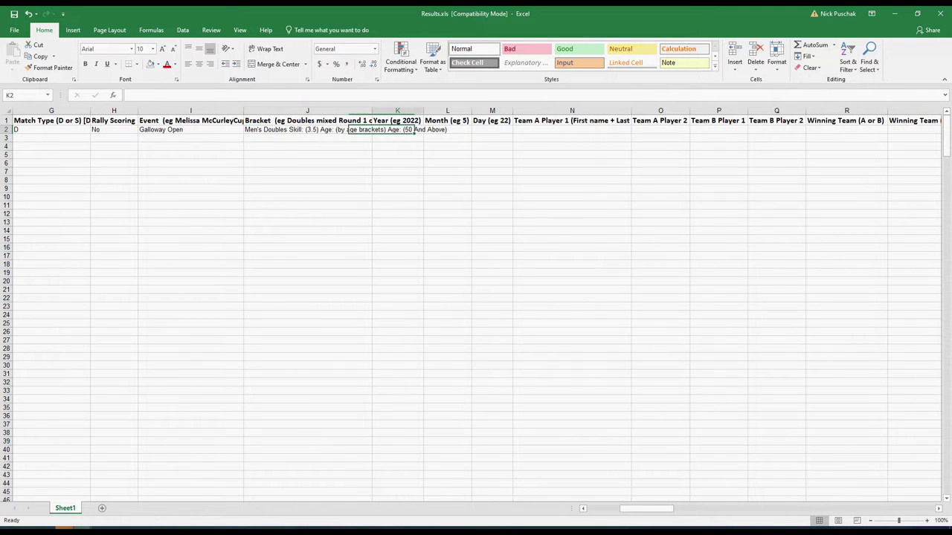
{"action": "type", "text": "2023"}
{"action": "key", "text": "Return"}
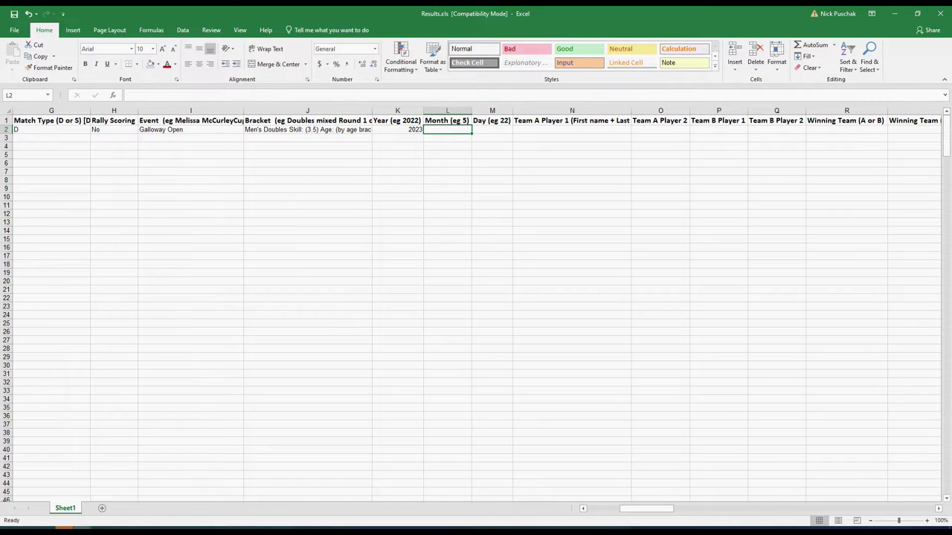
{"action": "type", "text": "6"}
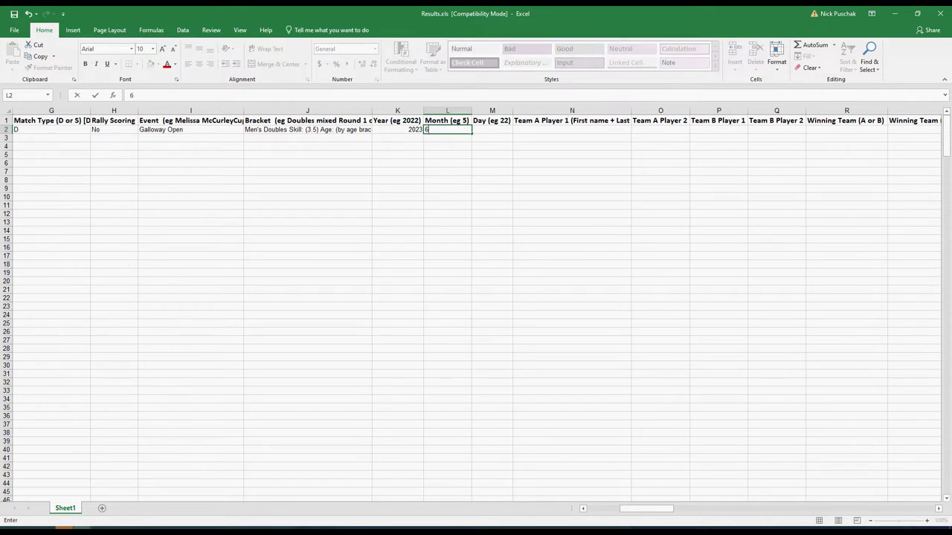
{"action": "key", "text": "Return"}
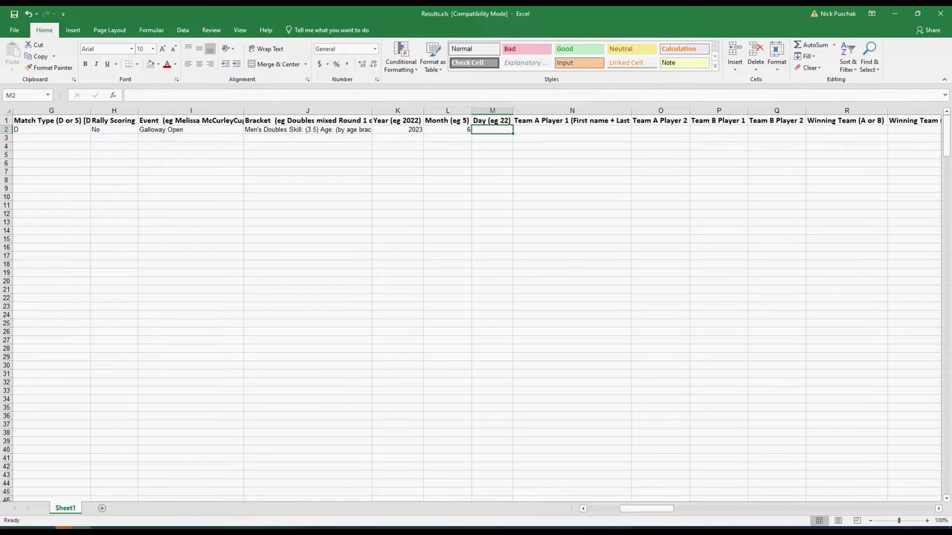
{"action": "type", "text": "18"}
{"action": "key", "text": "Return"}
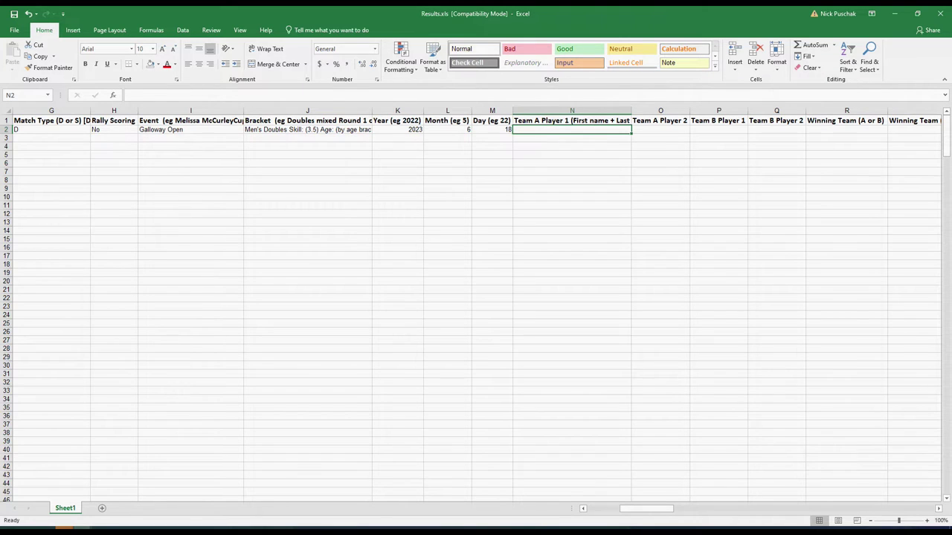
Step: Build Team A Player 1's full name in N2 with the formula =AK2 & " " & AM2
{"action": "left_click", "coordinate": [571, 120]}
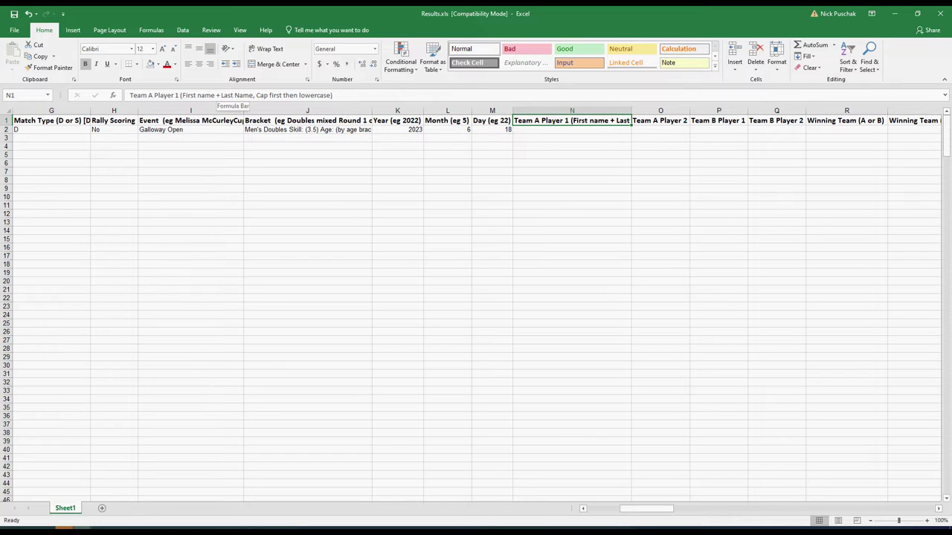
{"action": "left_click", "coordinate": [572, 129]}
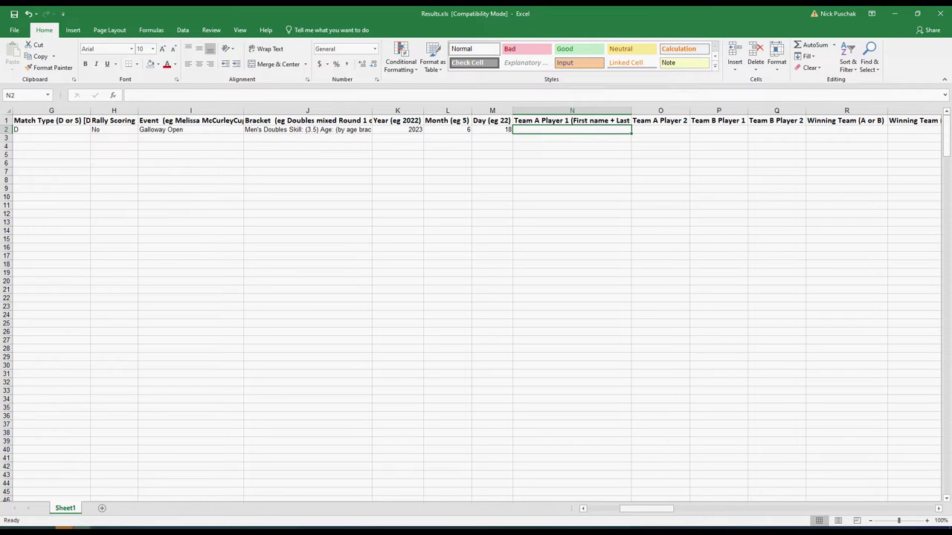
{"action": "type", "text": "="}
{"action": "left_click_drag", "start_coordinate": [645, 509], "coordinate": [785, 509]}
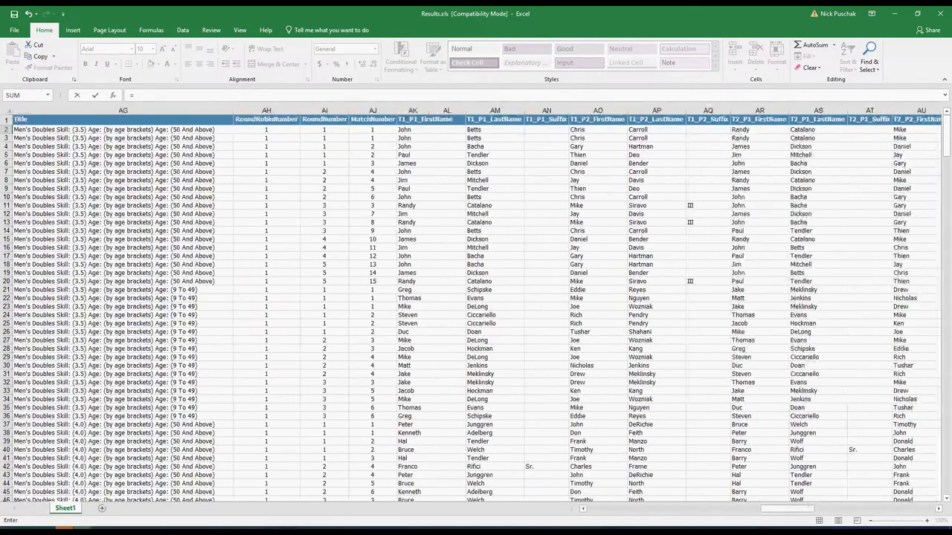
{"action": "left_click", "coordinate": [429, 129]}
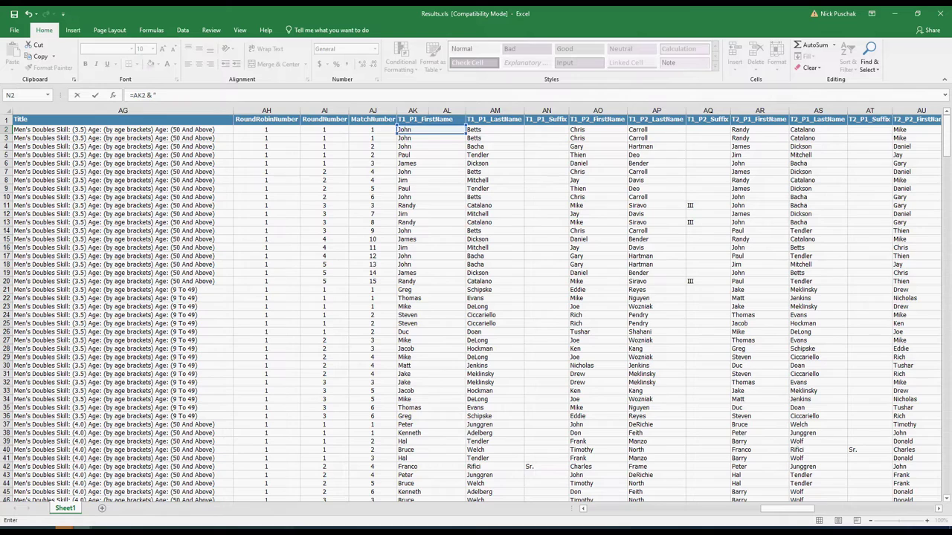
{"action": "type", "text": "& \" \" &"}
{"action": "left_click", "coordinate": [495, 129]}
{"action": "key", "text": "Return"}
{"action": "key", "text": "Up"}
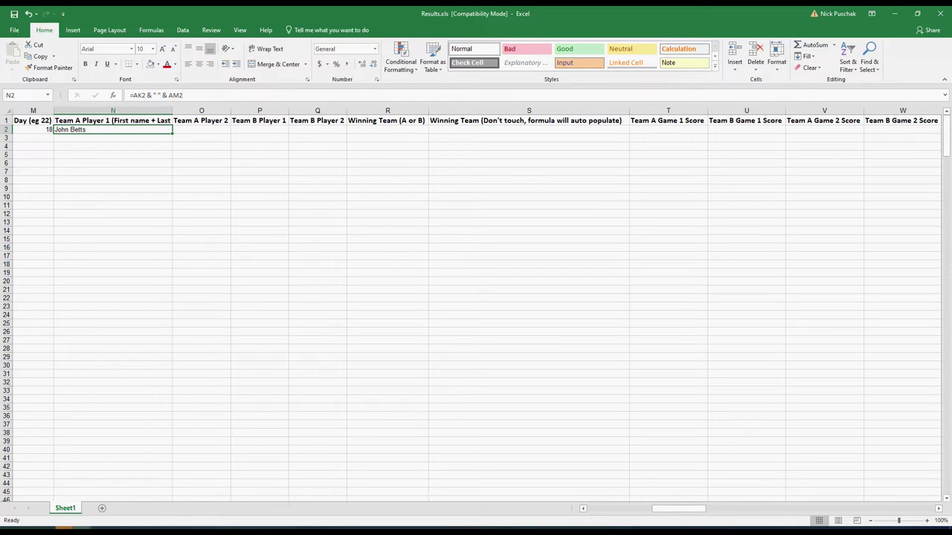
Step: Paste the prepared formulas for the remaining player, winning team and game score columns into row 2, starting at O2
{"action": "key", "text": "Right"}
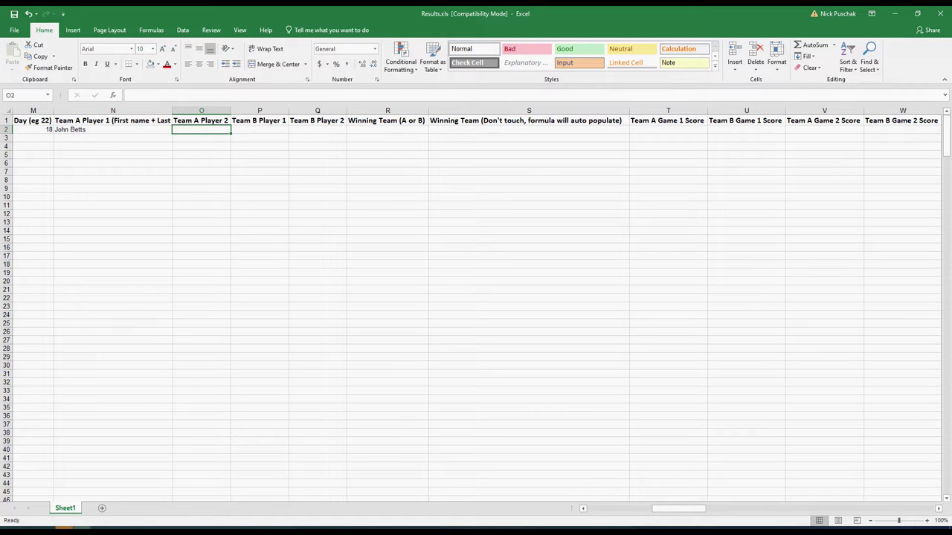
{"action": "key", "text": "ctrl+v"}
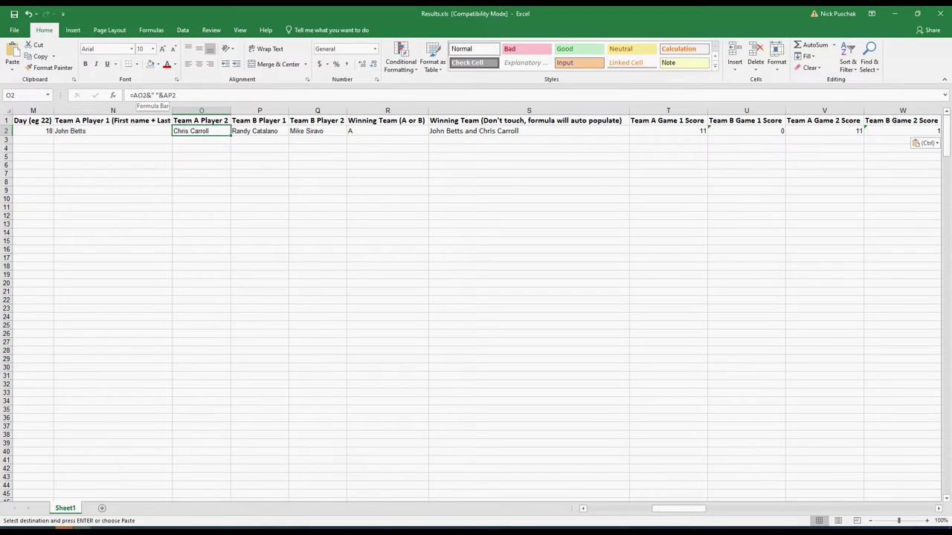
Step: Examine the pasted Team B player and winning team formulas in P2 through S2 against the source name columns
{"action": "left_click", "coordinate": [260, 131]}
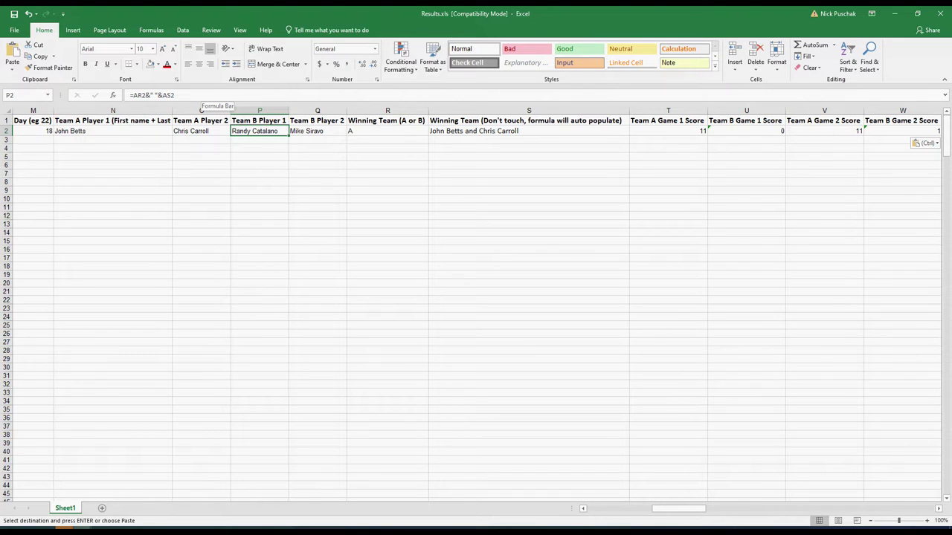
{"action": "left_click", "coordinate": [318, 131]}
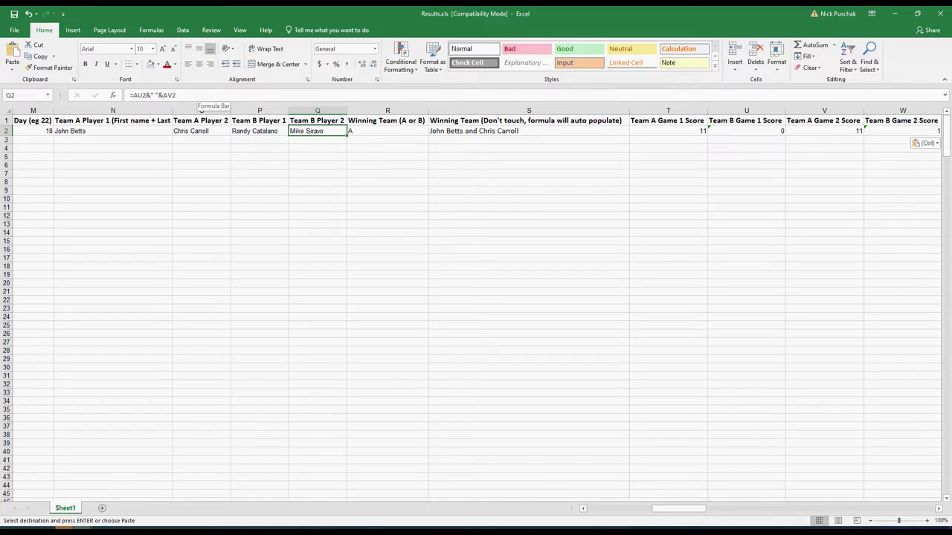
{"action": "left_click_drag", "start_coordinate": [678, 509], "coordinate": [788, 508]}
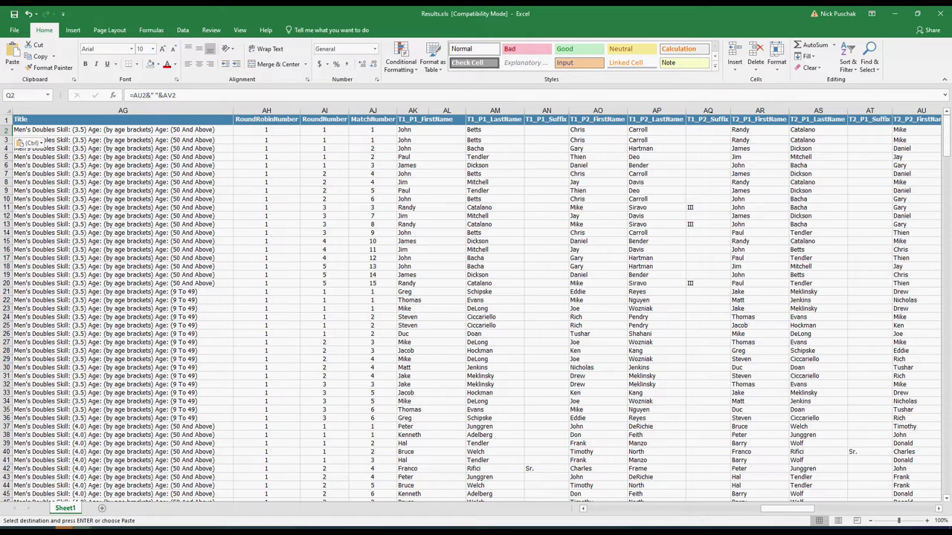
{"action": "left_click_drag", "start_coordinate": [788, 509], "coordinate": [613, 508]}
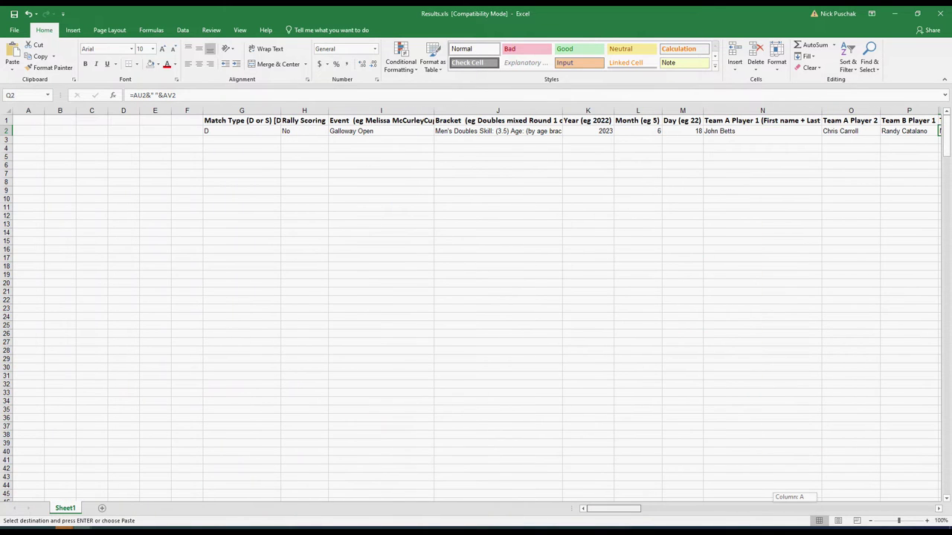
{"action": "left_click_drag", "start_coordinate": [612, 509], "coordinate": [678, 509]}
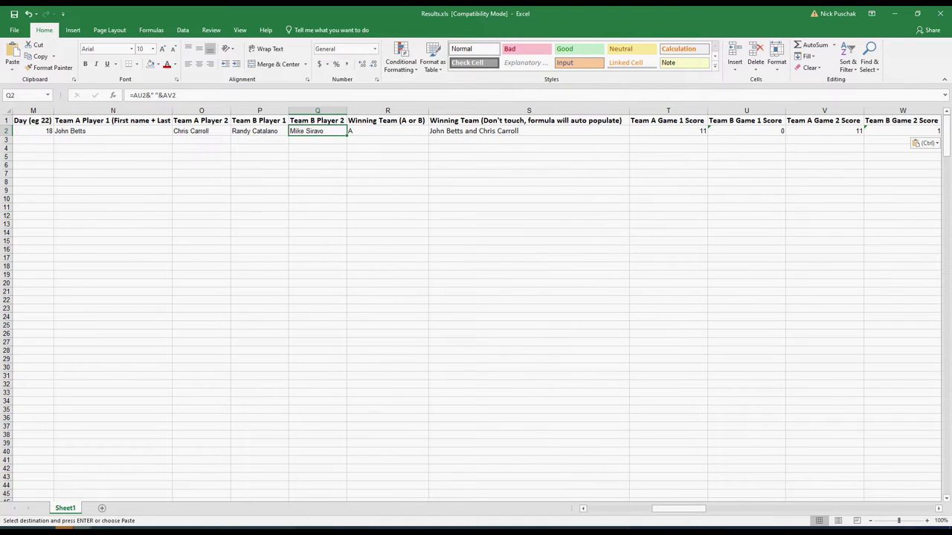
{"action": "left_click", "coordinate": [387, 131]}
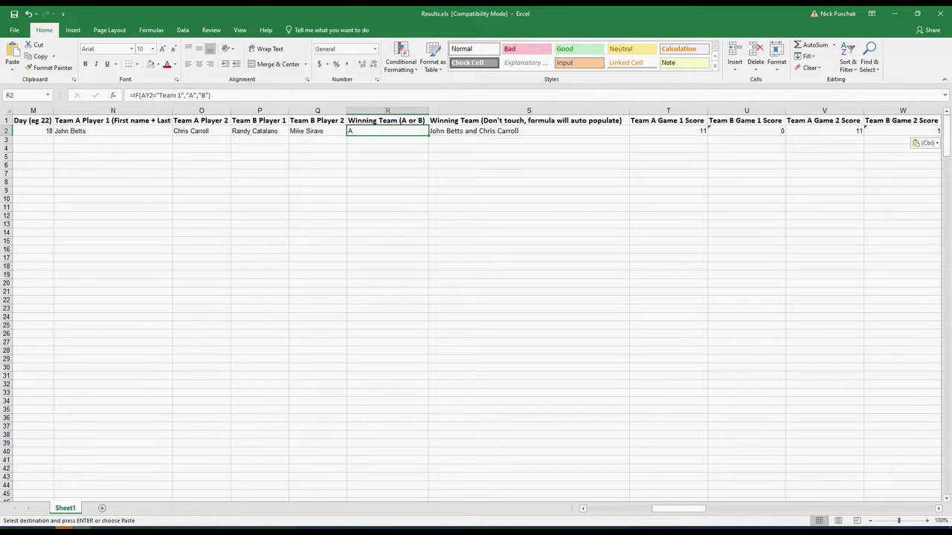
{"action": "left_click", "coordinate": [529, 131]}
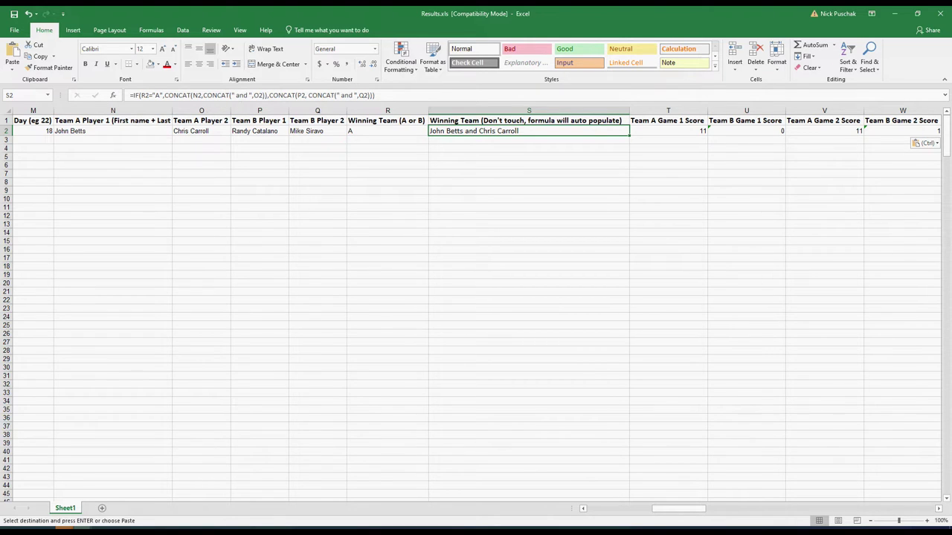
Step: Examine the Team A and Team B score formulas for games 1 to 3 in T2 through Y2
{"action": "left_click", "coordinate": [667, 131]}
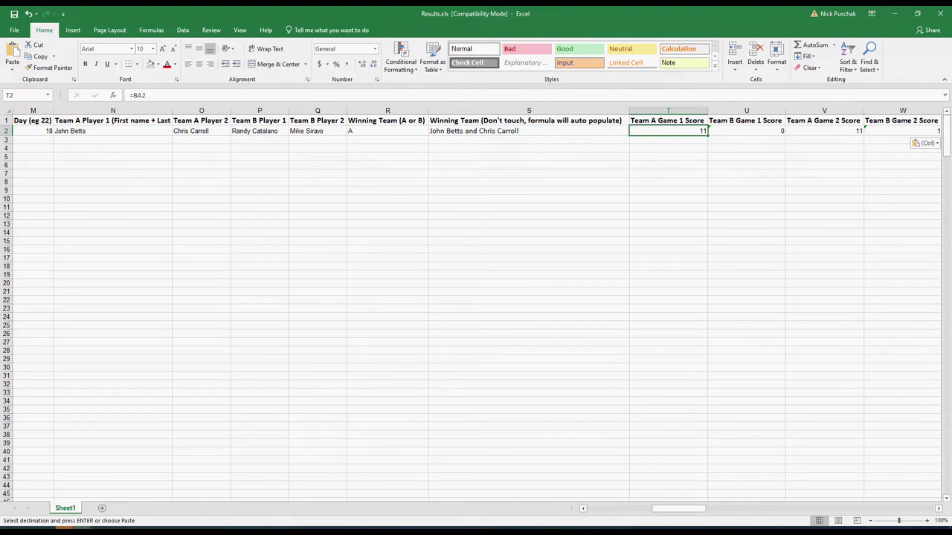
{"action": "left_click", "coordinate": [747, 131]}
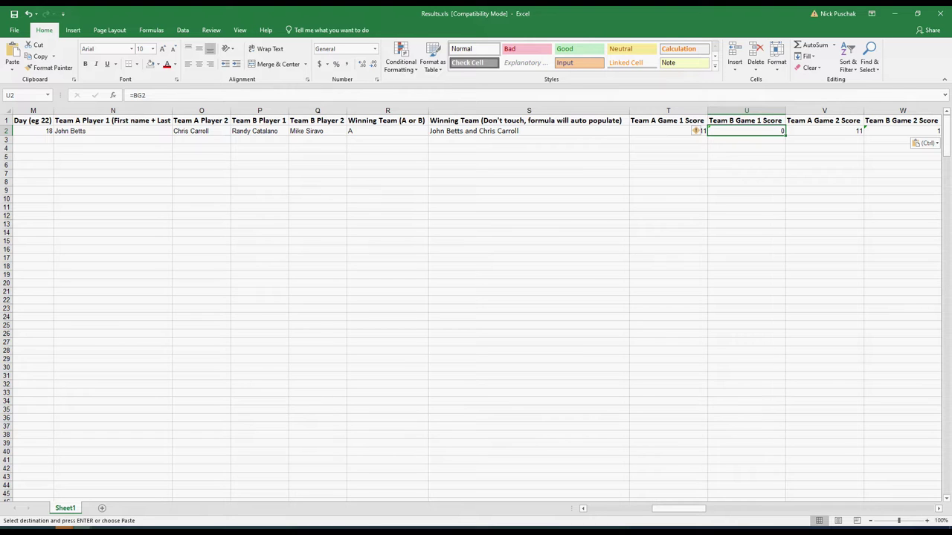
{"action": "left_click", "coordinate": [823, 131]}
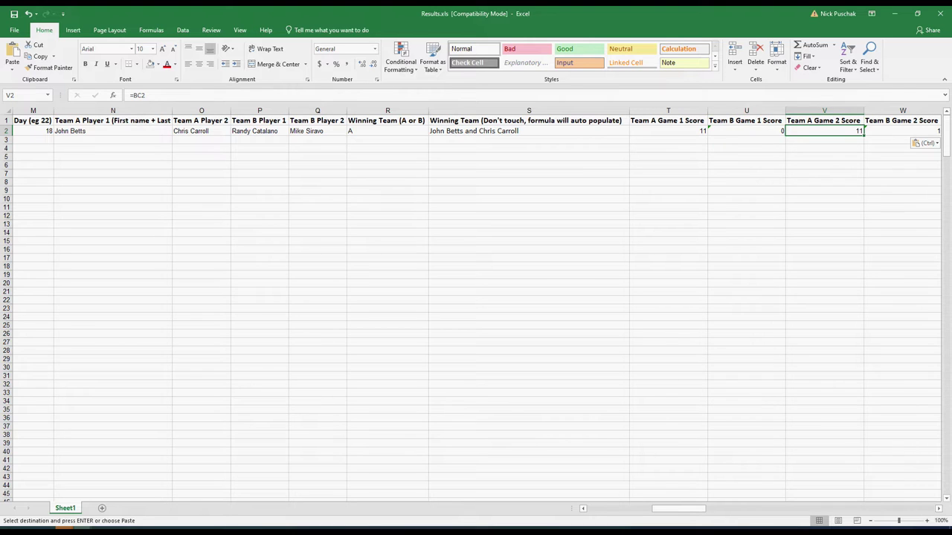
{"action": "left_click", "coordinate": [902, 130]}
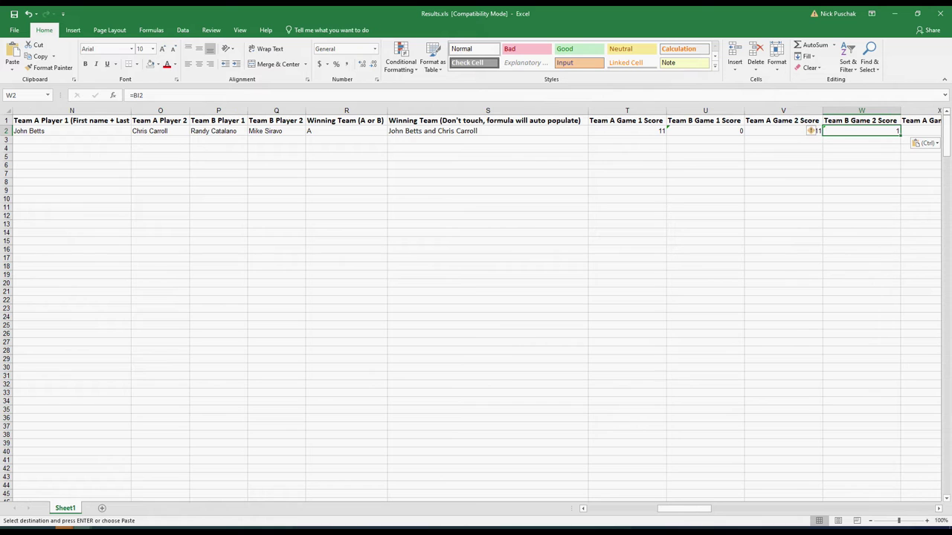
{"action": "left_click", "coordinate": [921, 131]}
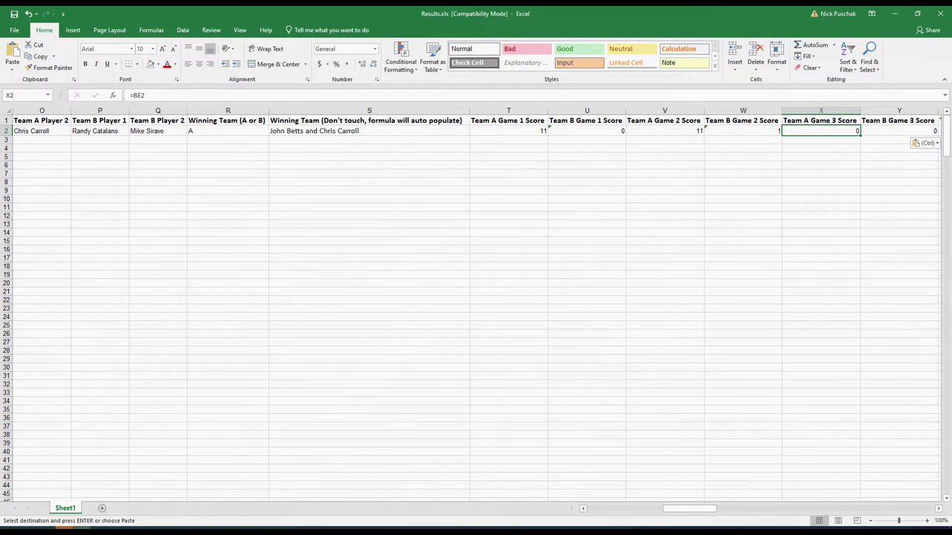
{"action": "key", "text": "Right"}
{"action": "key", "text": "Right"}
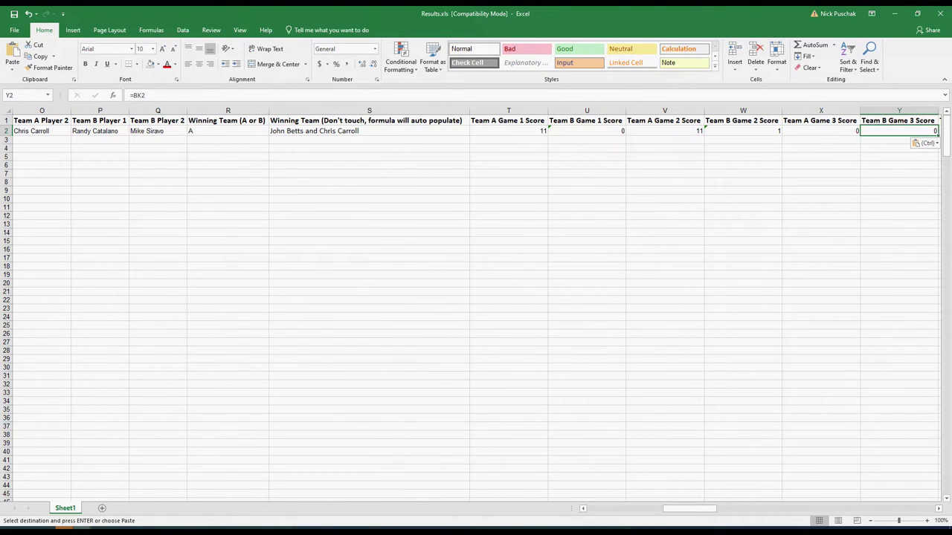
{"action": "key", "text": "Right"}
{"action": "key", "text": "Right"}
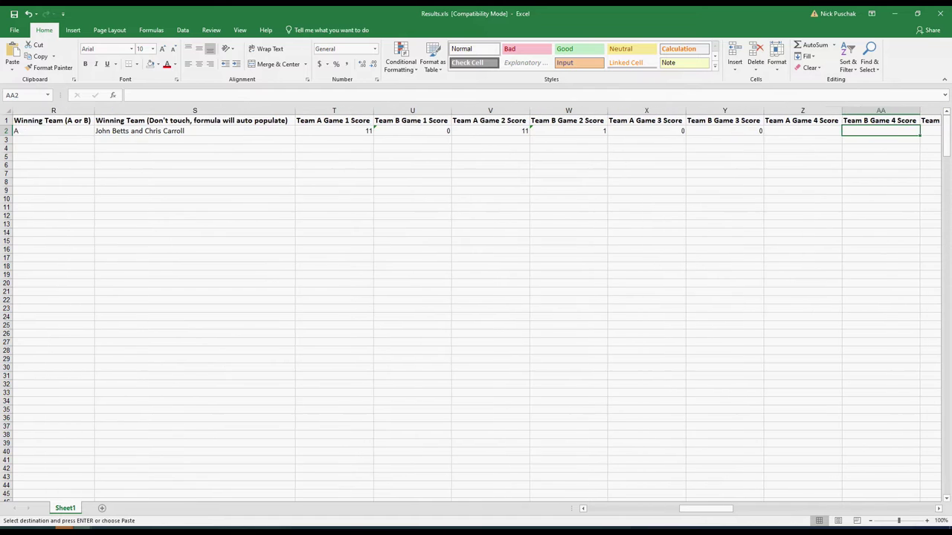
{"action": "key", "text": "Left"}
{"action": "key", "text": "Left"}
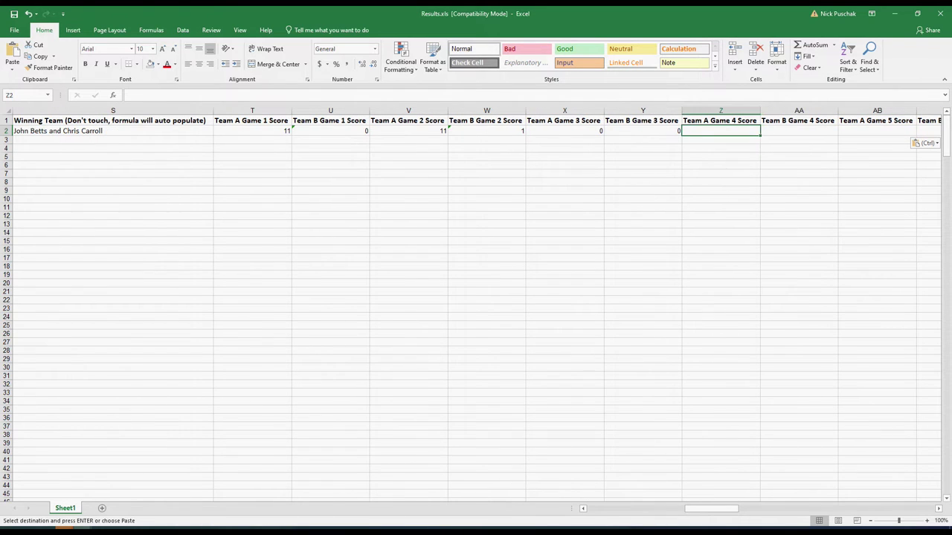
{"action": "key", "text": "Left"}
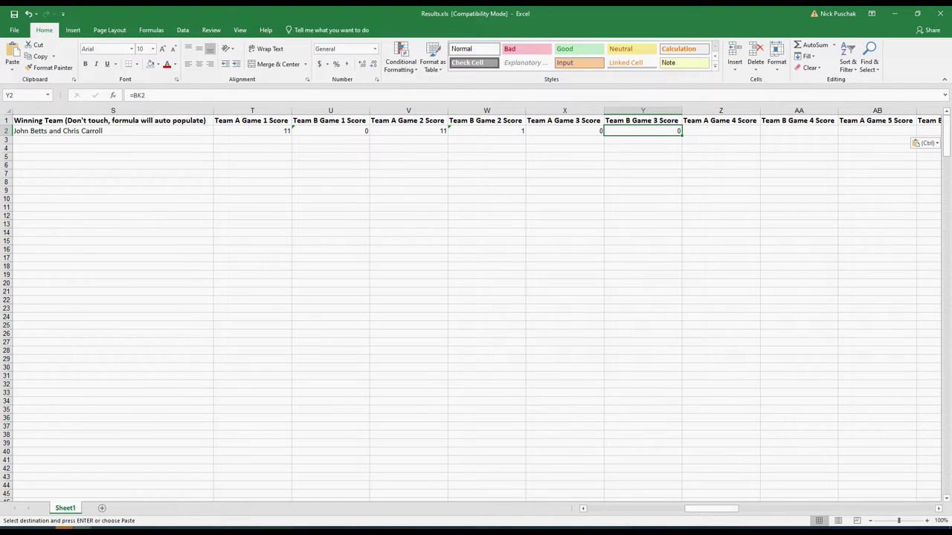
{"action": "left_click_drag", "start_coordinate": [643, 131], "coordinate": [252, 130]}
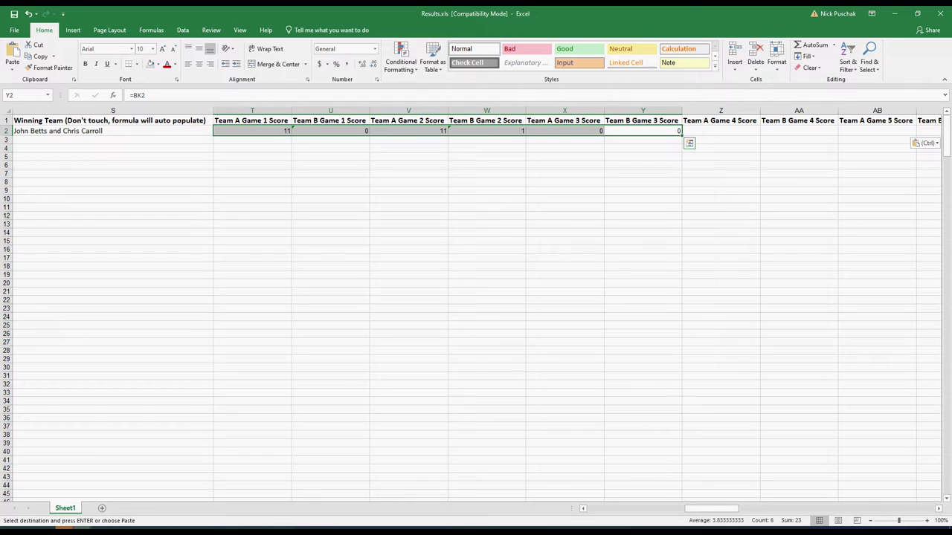
Step: Compare the score formulas in T2 through Y2 with the exported Team 1 and Team 2 game score columns, starting with BA2 and BG2
{"action": "left_click_drag", "start_coordinate": [712, 509], "coordinate": [869, 508]}
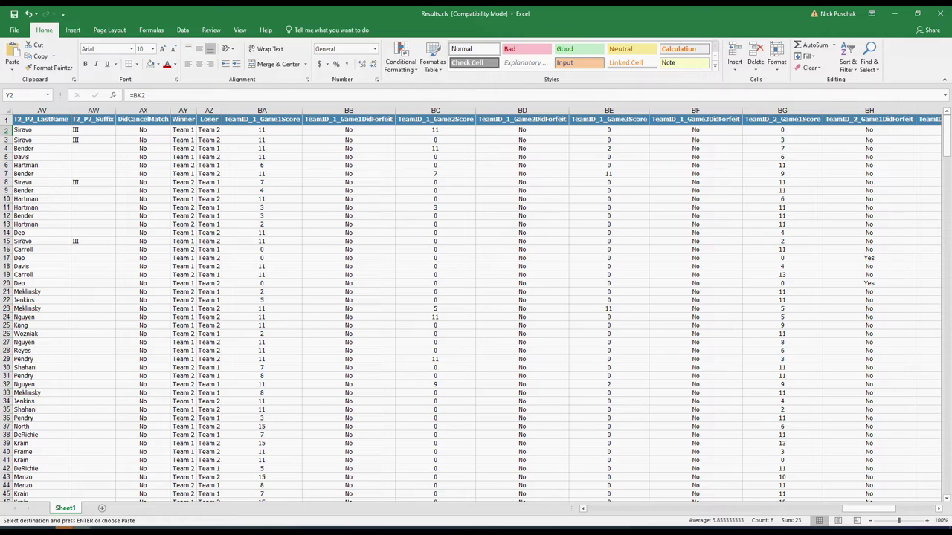
{"action": "left_click", "coordinate": [262, 130]}
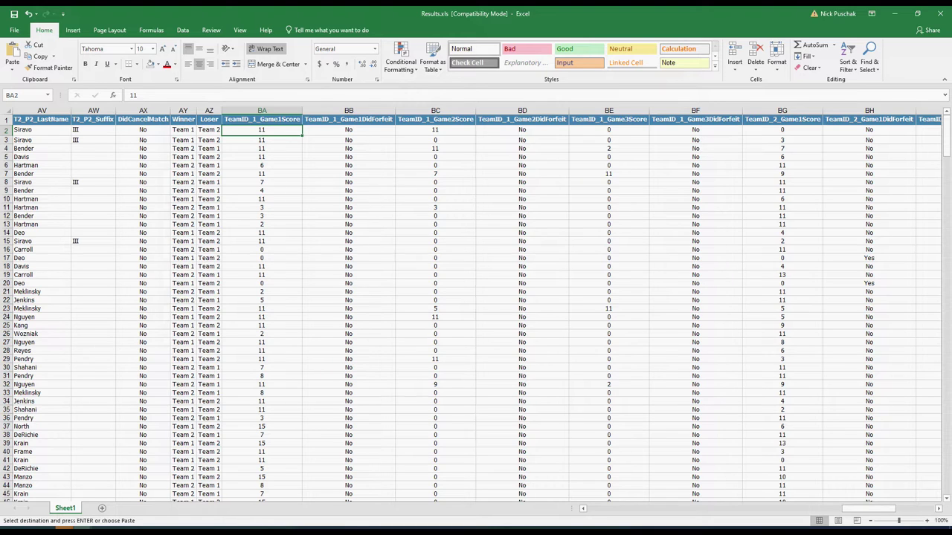
{"action": "left_click", "coordinate": [782, 130]}
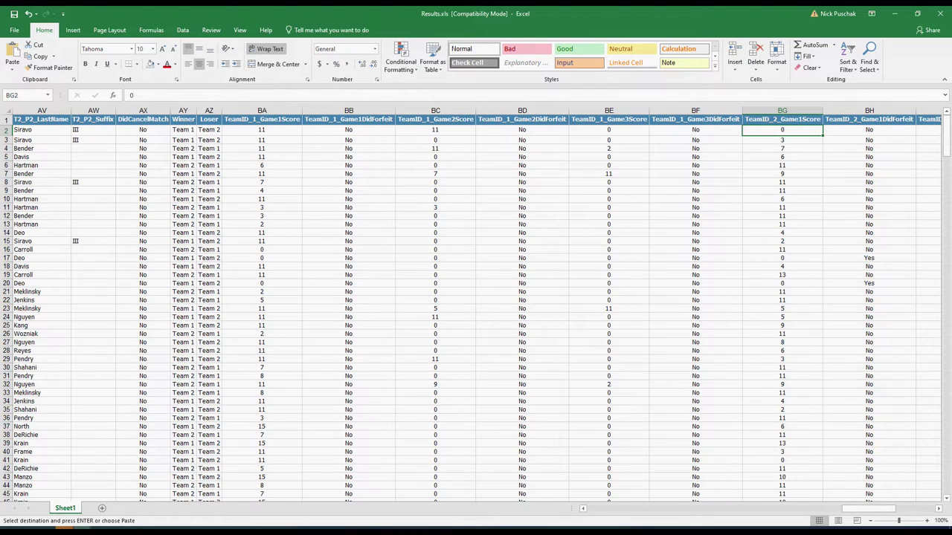
{"action": "left_click_drag", "start_coordinate": [865, 508], "coordinate": [699, 509]}
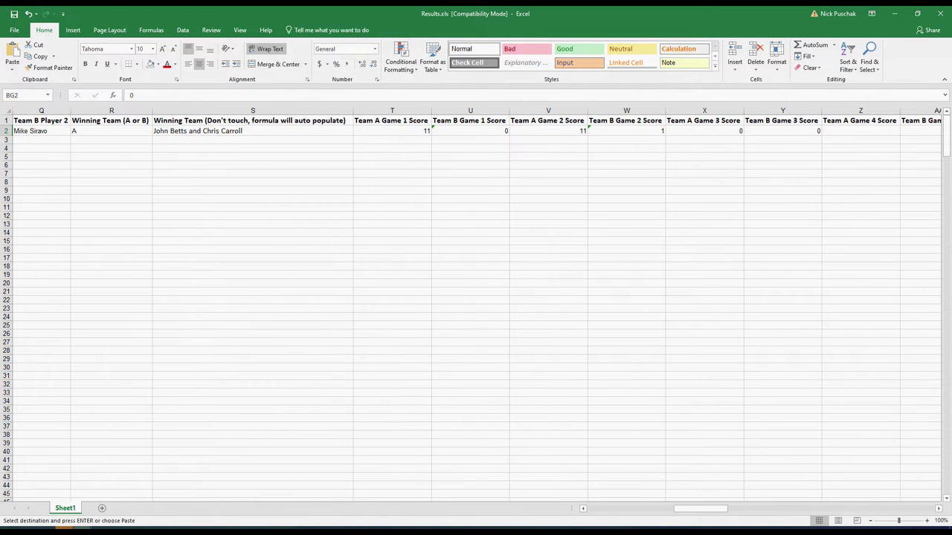
{"action": "left_click", "coordinate": [392, 131]}
{"action": "left_click", "coordinate": [470, 131]}
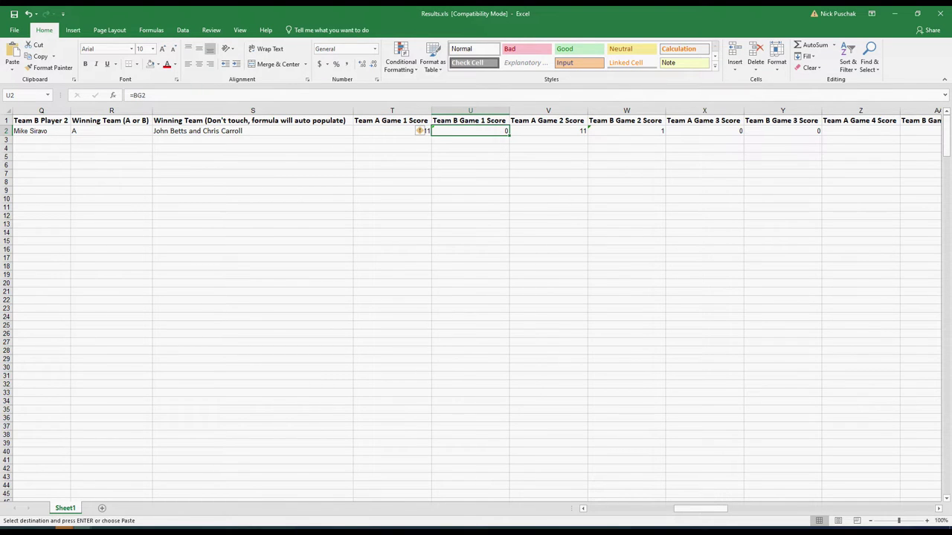
{"action": "left_click", "coordinate": [548, 130]}
{"action": "key", "text": "Left"}
{"action": "key", "text": "Left"}
{"action": "key", "text": "Right"}
{"action": "key", "text": "Right"}
{"action": "key", "text": "Right"}
{"action": "key", "text": "Right"}
{"action": "key", "text": "Right"}
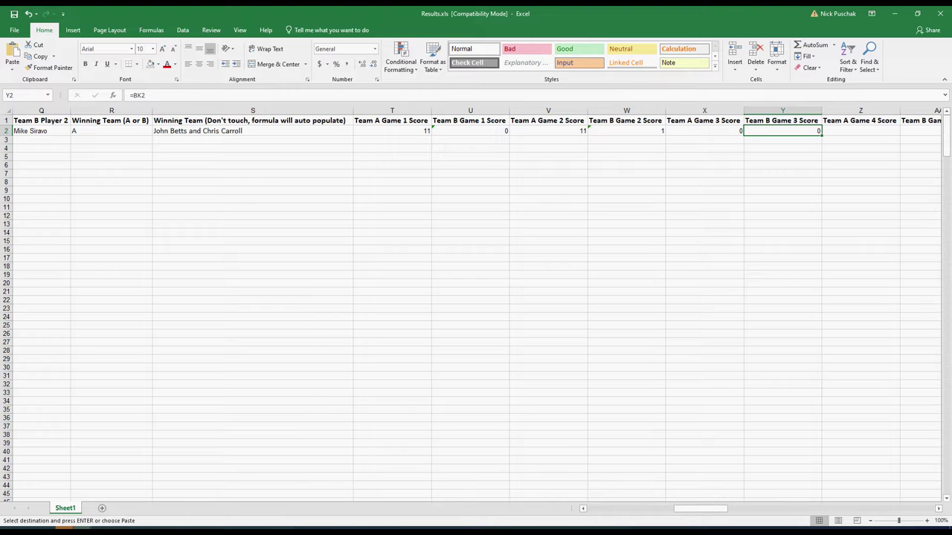
Step: Fill the row 2 values and formulas in columns G through Y down to row 10
{"action": "scroll", "coordinate": [485, 304], "scroll_direction": "left", "scroll_amount": 8}
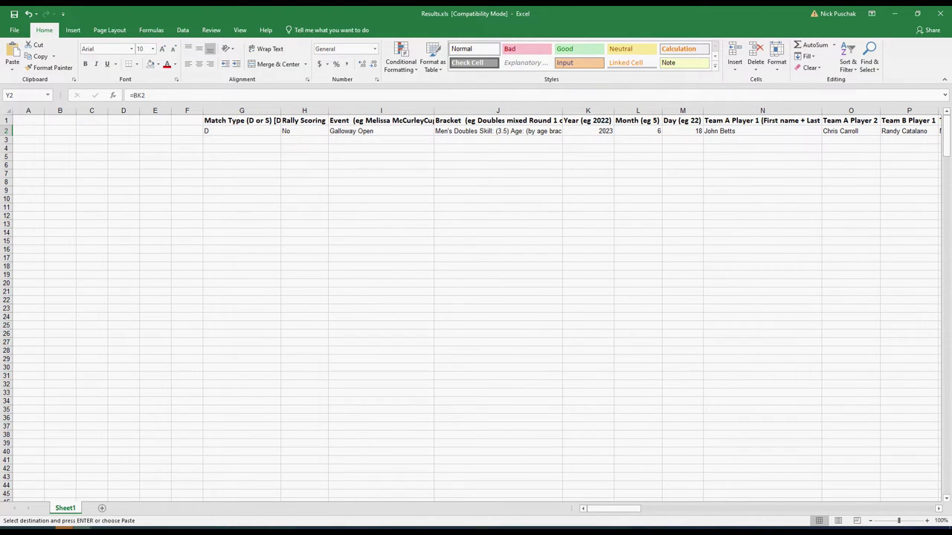
{"action": "left_click", "coordinate": [242, 199], "text": "shift"}
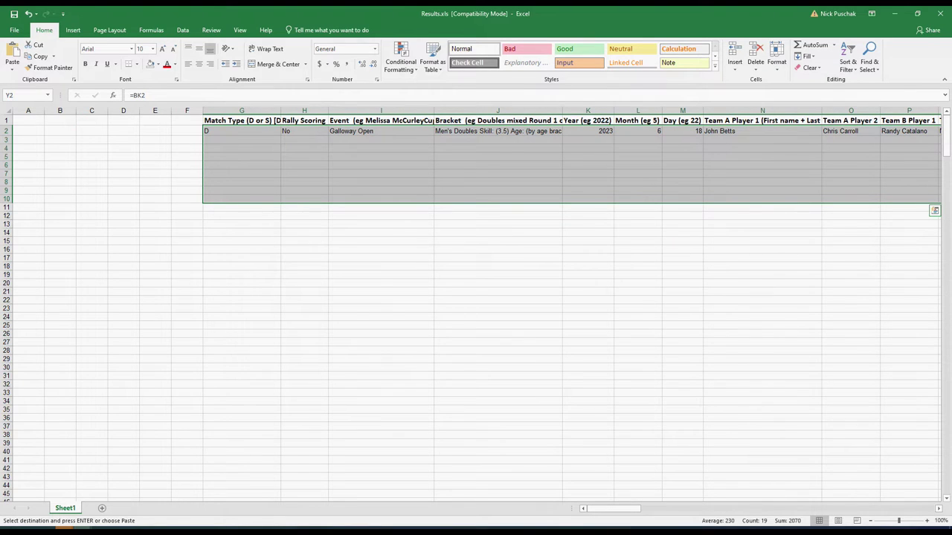
{"action": "key", "text": "Escape"}
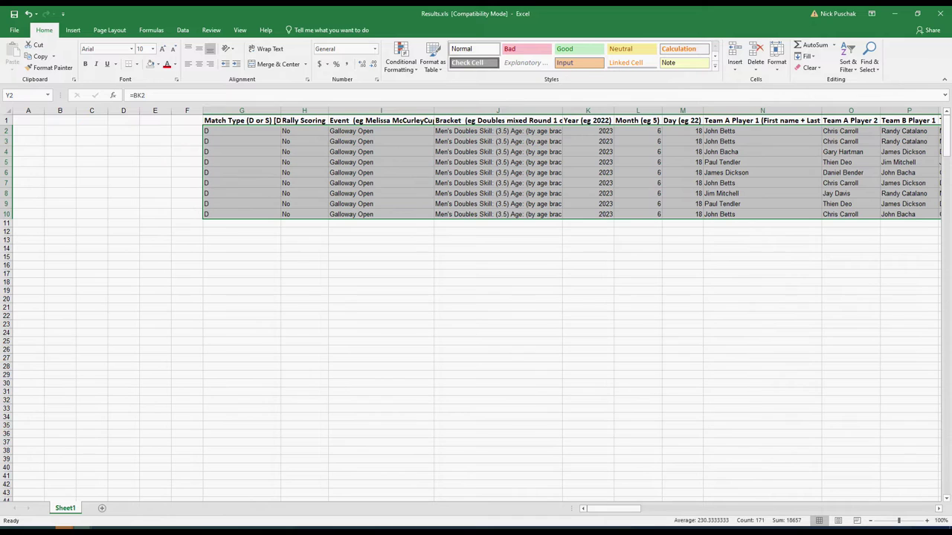
{"action": "left_click", "coordinate": [241, 183]}
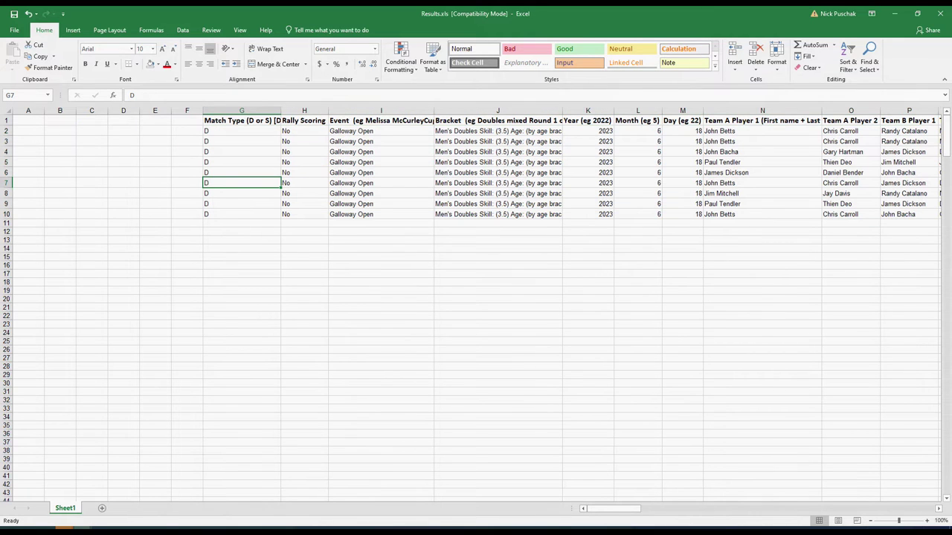
Step: Examine the row 2 and row 3 entries from match type and event through date, players, winner and Team A Game 1 Score
{"action": "left_click", "coordinate": [241, 131]}
{"action": "left_click", "coordinate": [381, 131]}
{"action": "left_click", "coordinate": [497, 131]}
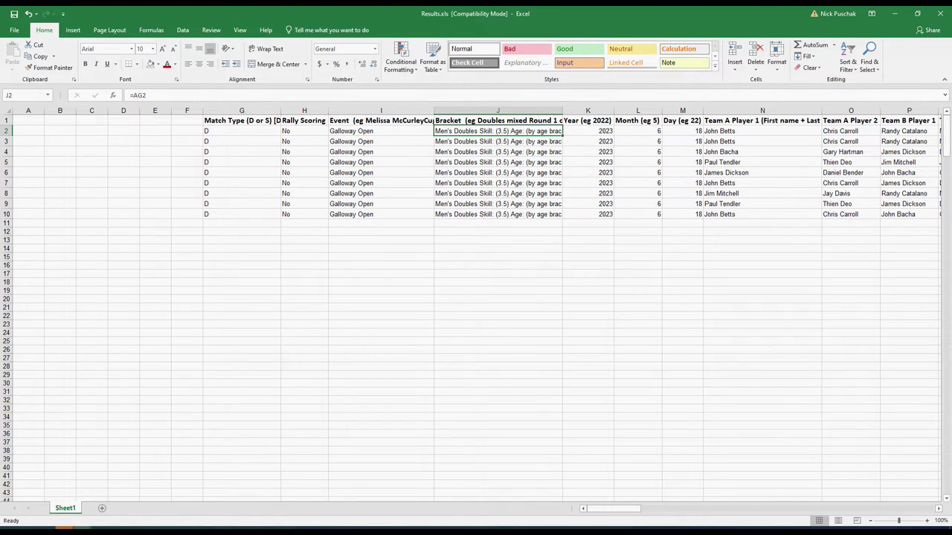
{"action": "left_click", "coordinate": [587, 131]}
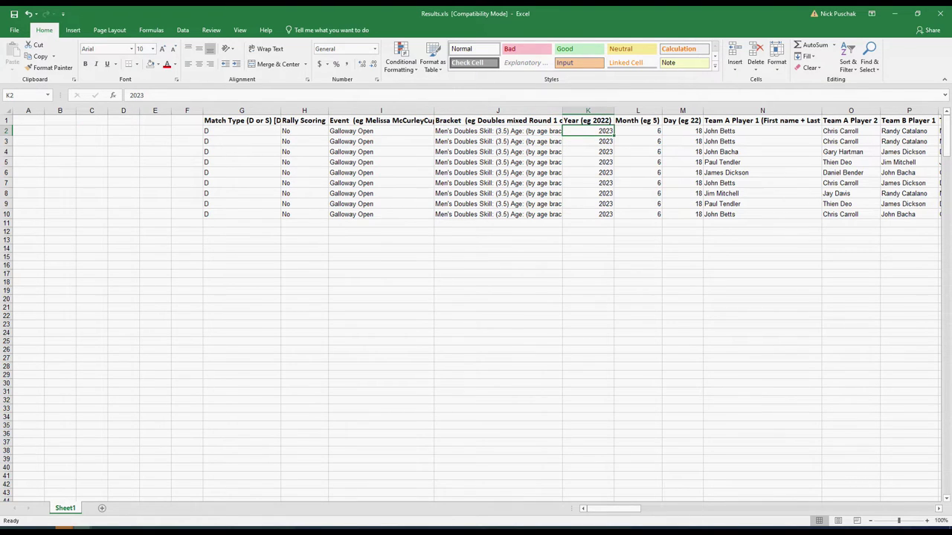
{"action": "left_click", "coordinate": [683, 131]}
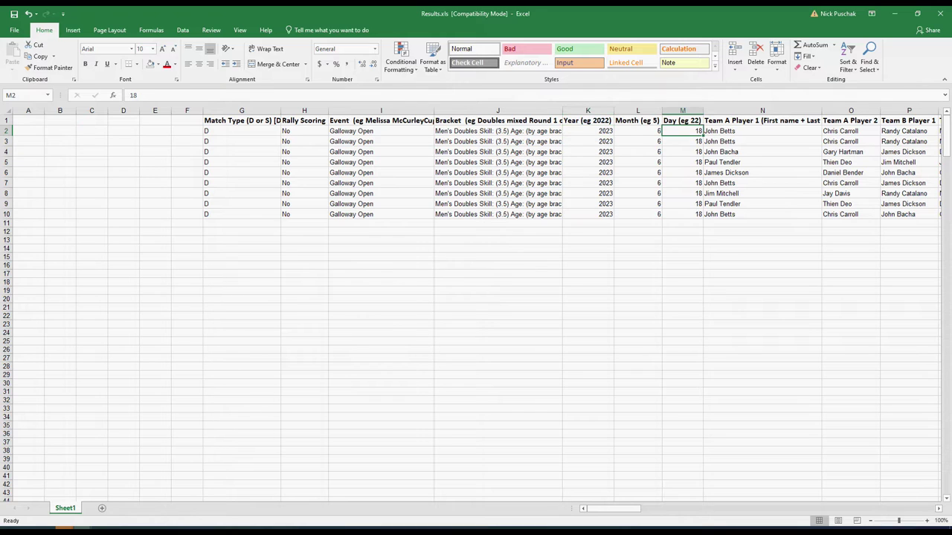
{"action": "left_click", "coordinate": [762, 141]}
{"action": "left_click", "coordinate": [850, 142]}
{"action": "left_click", "coordinate": [909, 142]}
{"action": "left_click", "coordinate": [762, 131]}
{"action": "left_click", "coordinate": [850, 131]}
{"action": "left_click", "coordinate": [762, 131]}
{"action": "left_click", "coordinate": [850, 130]}
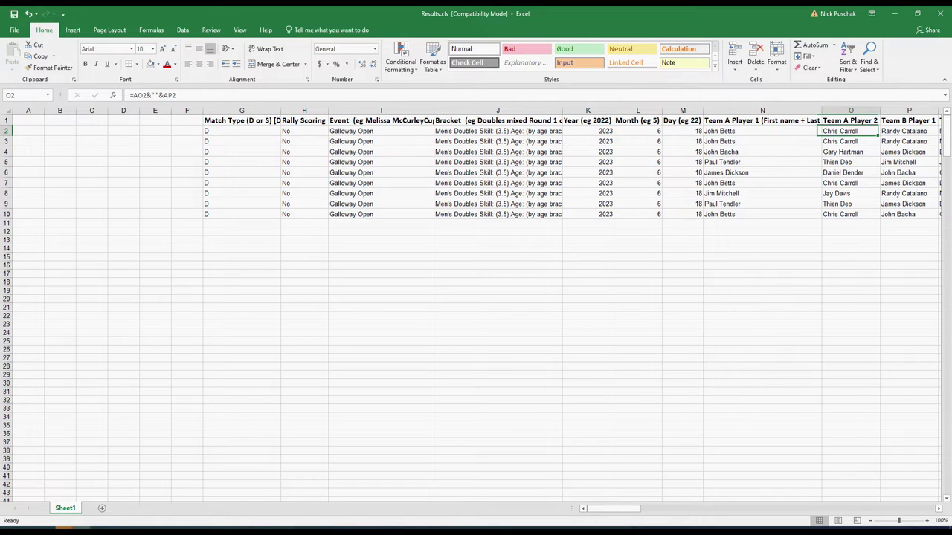
{"action": "key", "text": "Right"}
{"action": "key", "text": "Right"}
{"action": "key", "text": "Right"}
{"action": "key", "text": "Right"}
{"action": "key", "text": "Right"}
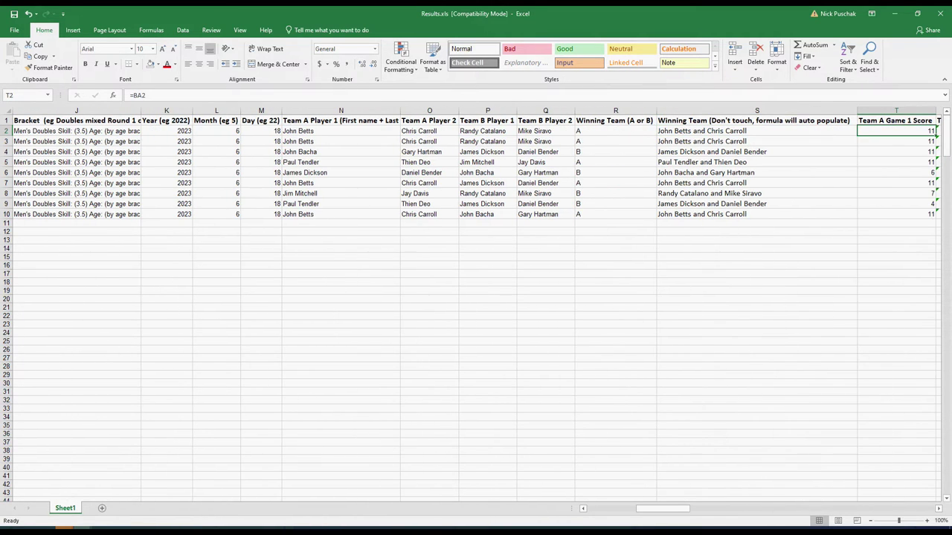
Step: Check the copied player, winning team and game score formulas across row 10, from N10 to Y10
{"action": "left_click_drag", "start_coordinate": [341, 214], "coordinate": [545, 215]}
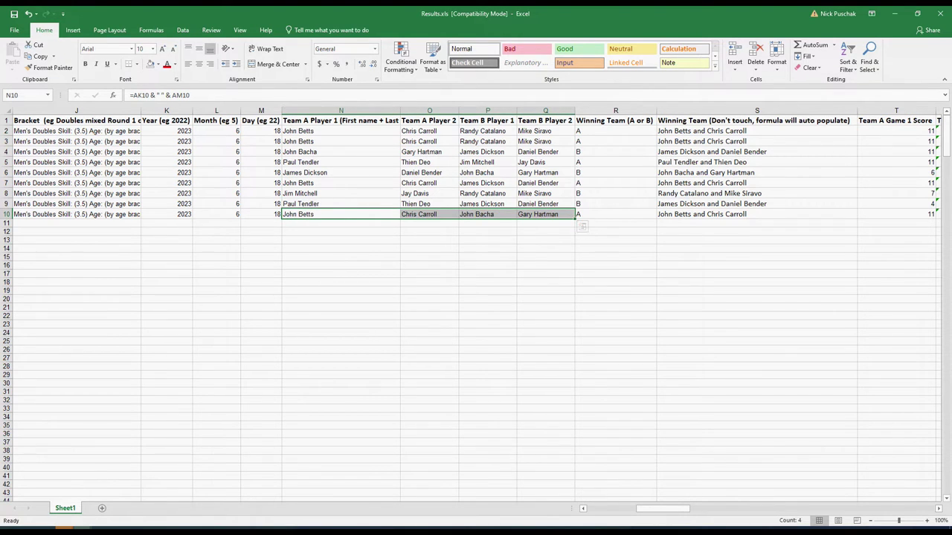
{"action": "left_click", "coordinate": [756, 214]}
{"action": "key", "text": "Right"}
{"action": "key", "text": "Right"}
{"action": "key", "text": "Right"}
{"action": "key", "text": "Right"}
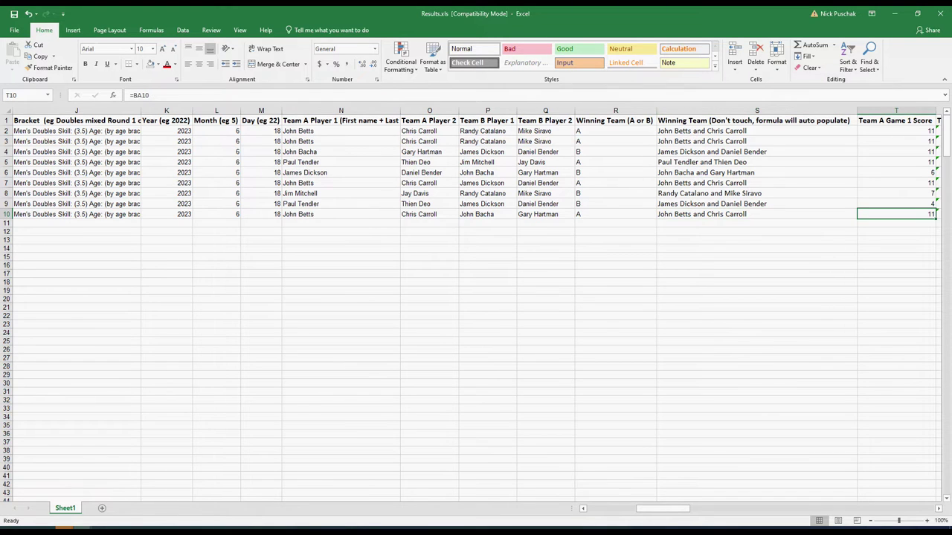
{"action": "key", "text": "Right"}
{"action": "key", "text": "Right"}
{"action": "key", "text": "Right"}
{"action": "key", "text": "Right"}
{"action": "key", "text": "Left"}
{"action": "key", "text": "Left"}
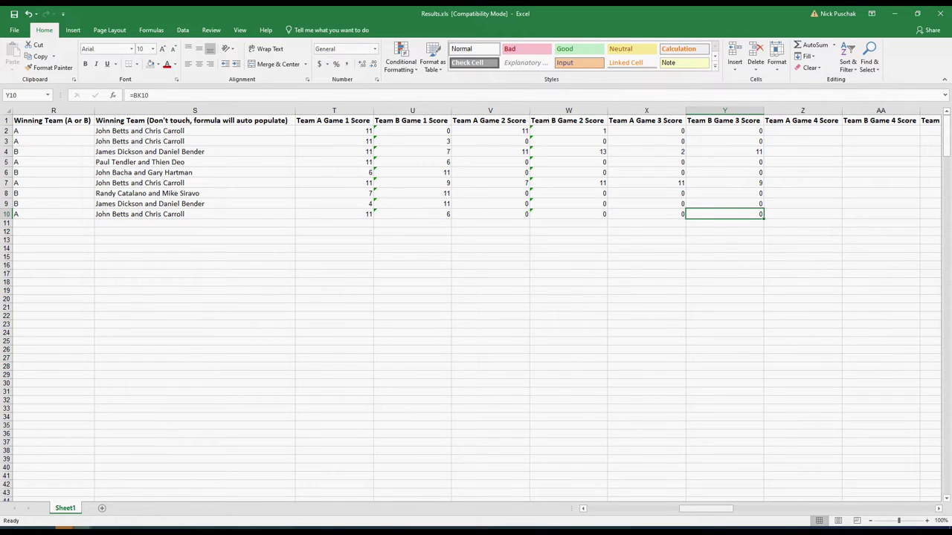
Step: Fill the row 10 values and formulas in columns G through AE down to row 416, the last exported match
{"action": "left_click_drag", "start_coordinate": [705, 509], "coordinate": [614, 508]}
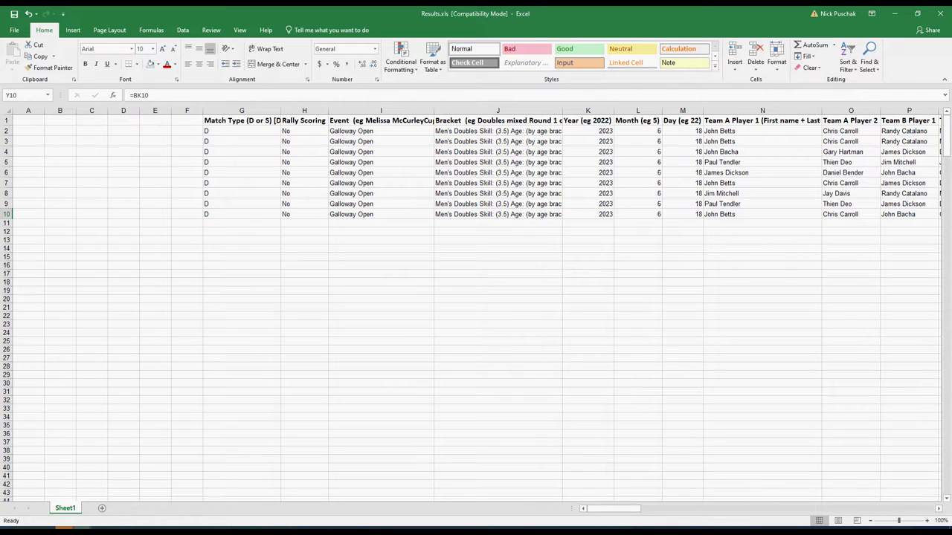
{"action": "left_click", "coordinate": [242, 214]}
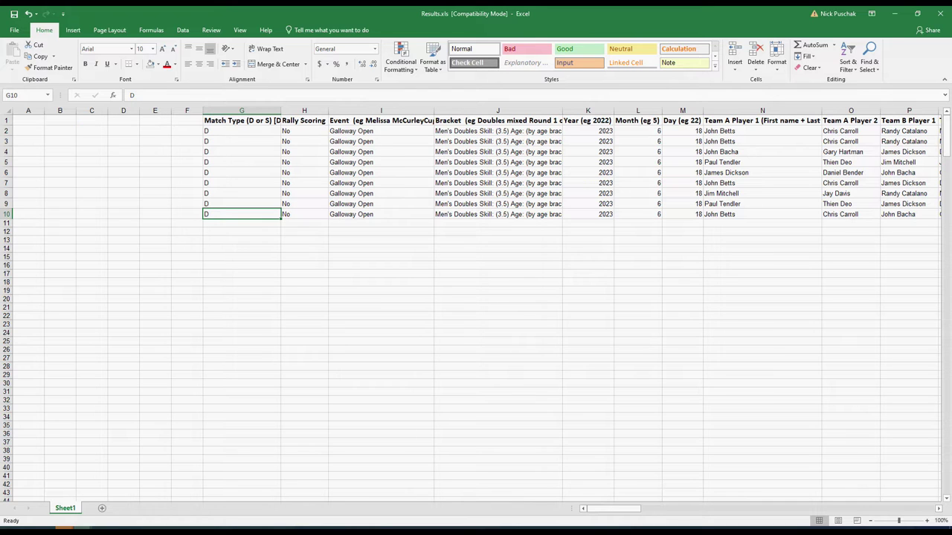
{"action": "mouse_move", "coordinate": [946, 141]}
{"action": "left_mouse_down"}
{"action": "mouse_move", "coordinate": [946, 356]}
{"action": "mouse_move", "coordinate": [946, 133]}
{"action": "left_mouse_up"}
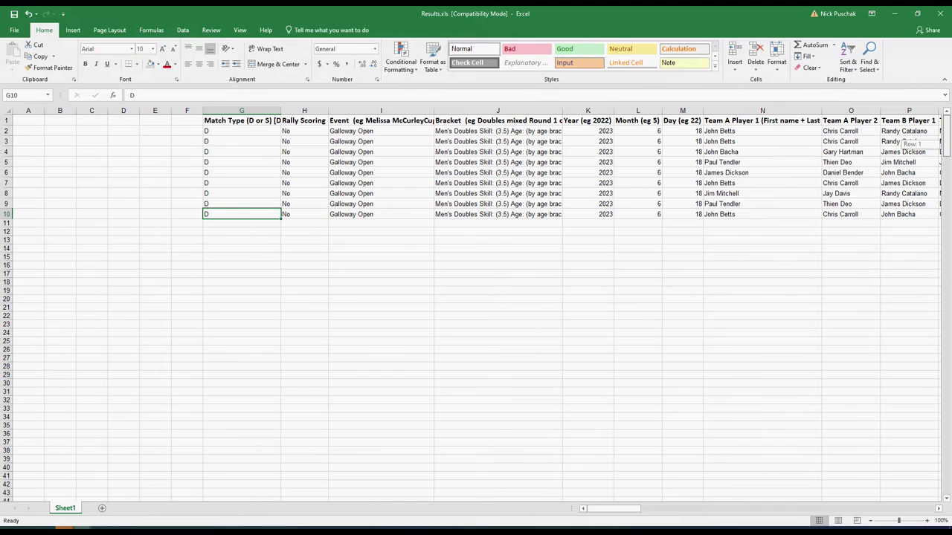
{"action": "left_click", "coordinate": [833, 508]}
{"action": "left_click", "coordinate": [832, 509]}
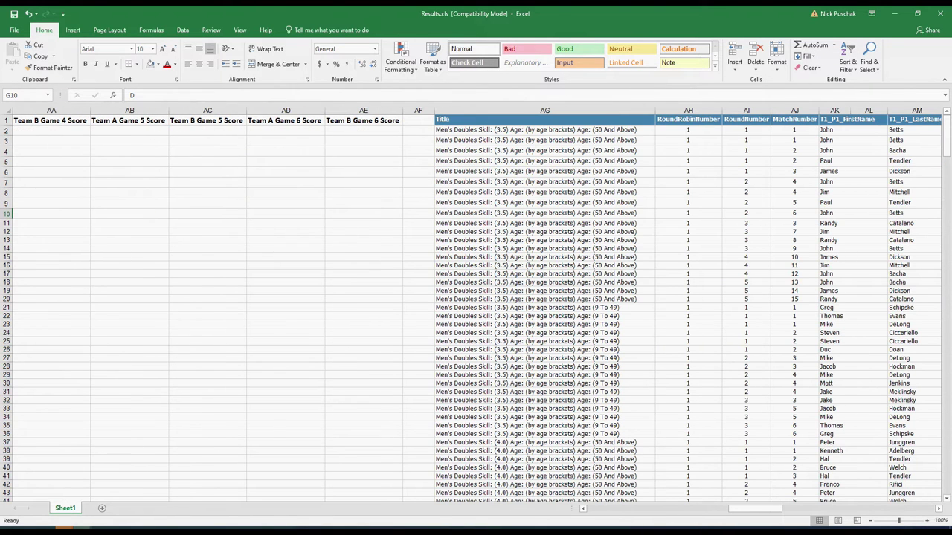
{"action": "left_click_drag", "start_coordinate": [945, 141], "coordinate": [946, 461]}
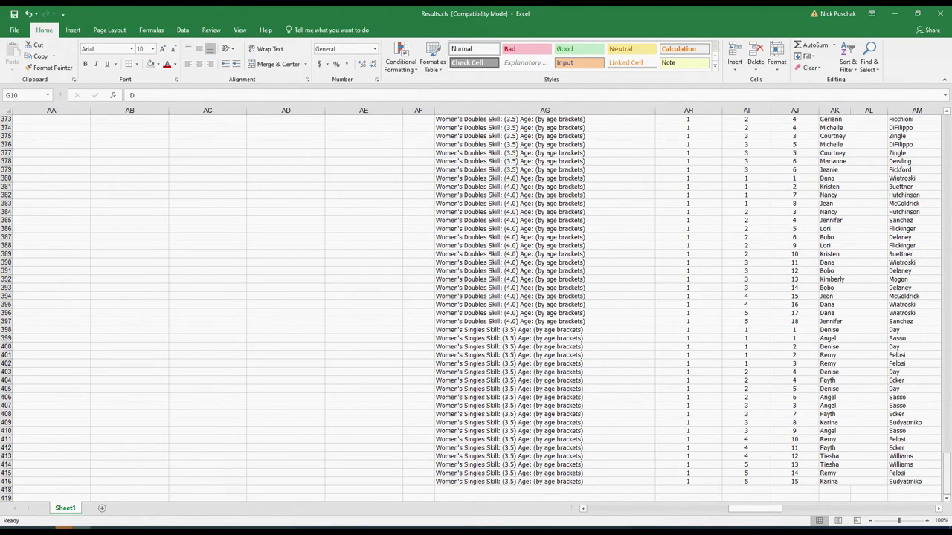
{"action": "left_click", "coordinate": [364, 482], "text": "shift"}
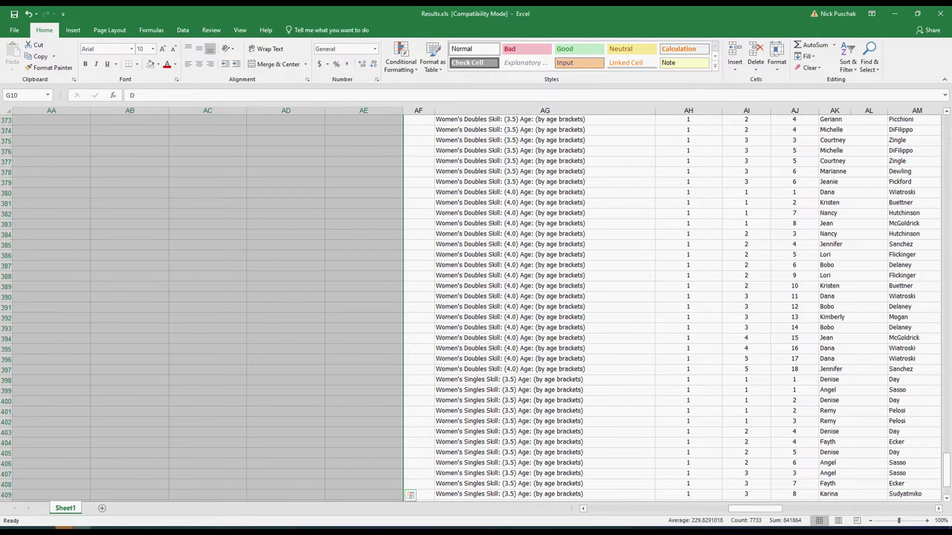
{"action": "left_click", "coordinate": [604, 508]}
{"action": "left_click", "coordinate": [604, 509]}
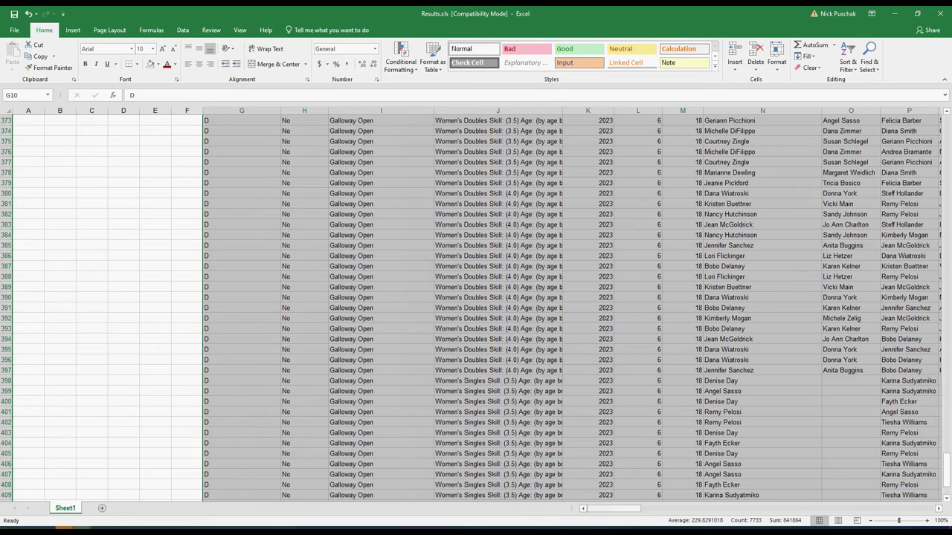
Step: Look through the filled match rows for where the singles brackets begin, comparing bracket and Team A Player 2 in row 110
{"action": "left_click", "coordinate": [851, 339]}
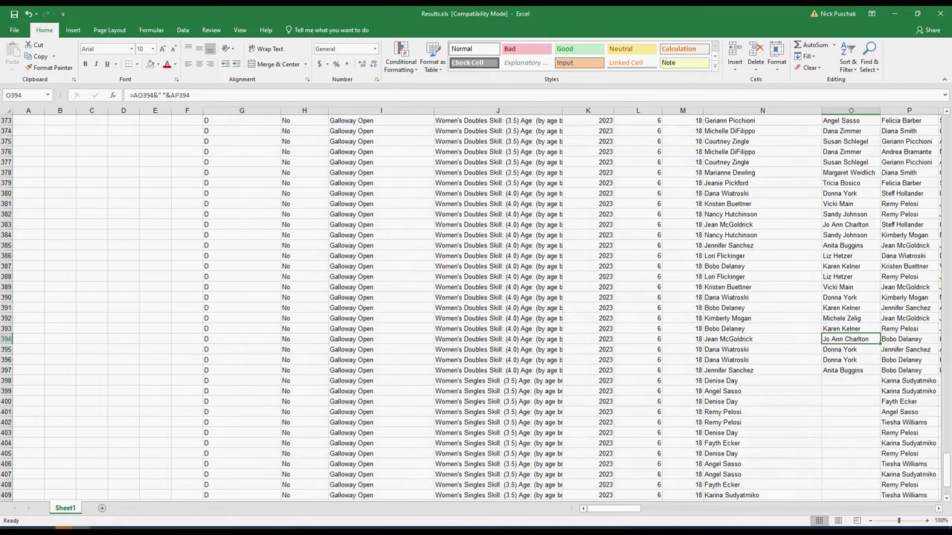
{"action": "scroll", "coordinate": [910, 469], "scroll_direction": "up", "scroll_amount": 20}
{"action": "scroll", "coordinate": [911, 468], "scroll_direction": "up", "scroll_amount": 7}
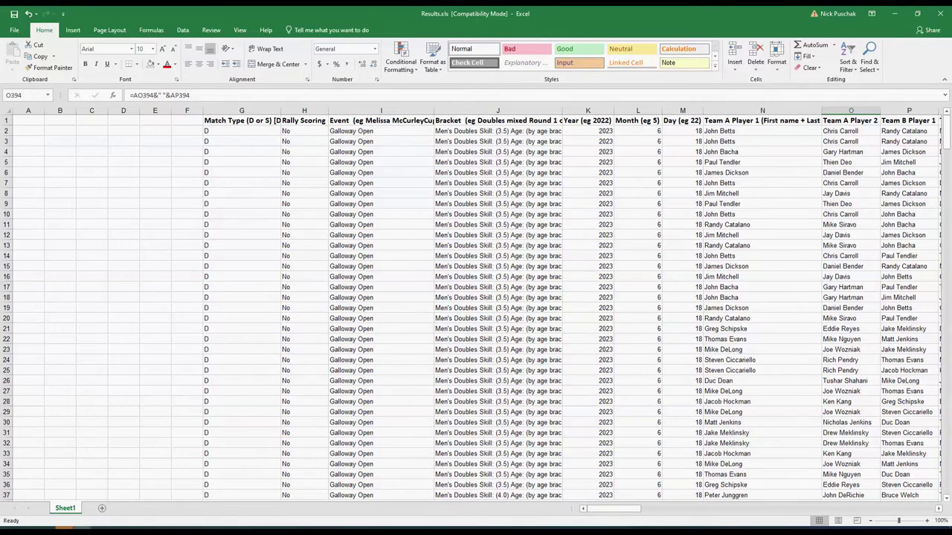
{"action": "left_click", "coordinate": [242, 370]}
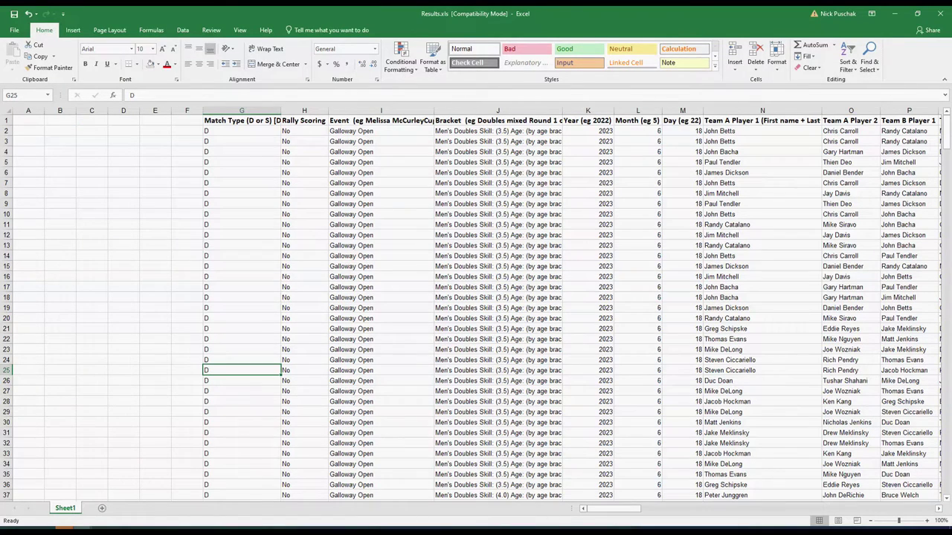
{"action": "scroll", "coordinate": [476, 308], "scroll_direction": "down", "scroll_amount": 12}
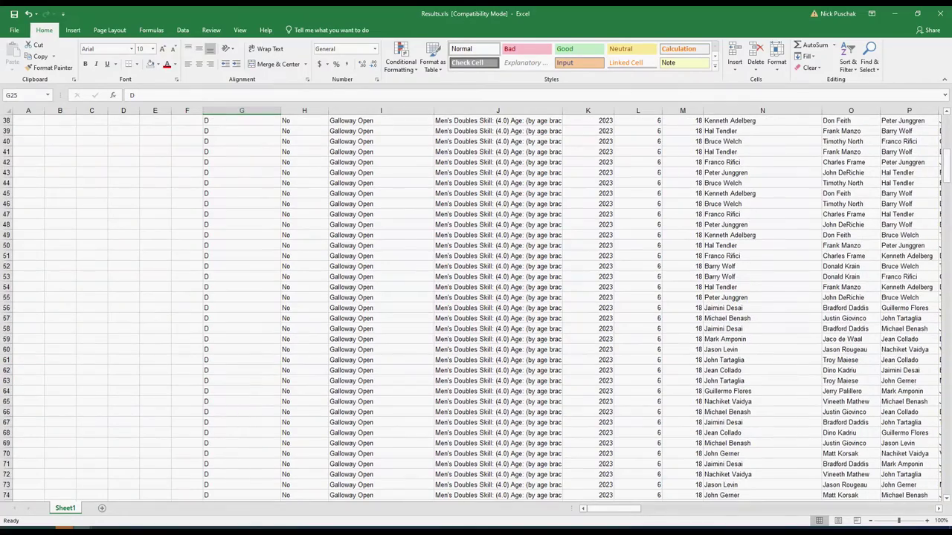
{"action": "scroll", "coordinate": [476, 308], "scroll_direction": "down", "scroll_amount": 12}
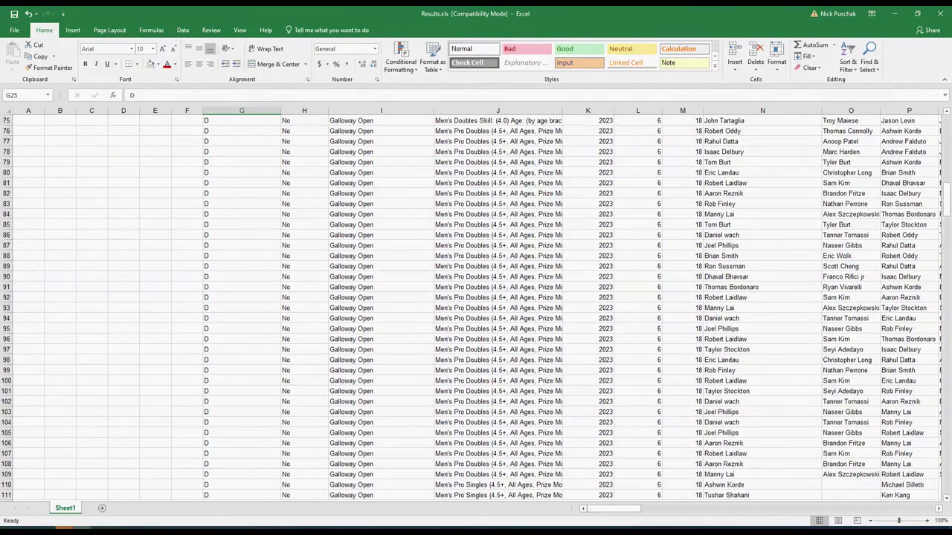
{"action": "scroll", "coordinate": [476, 308], "scroll_direction": "down", "scroll_amount": 12}
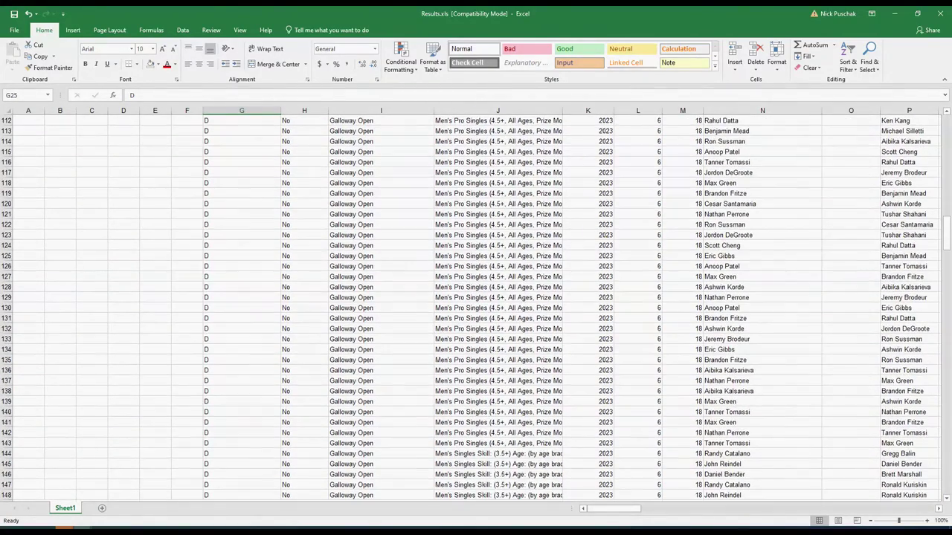
{"action": "scroll", "coordinate": [476, 309], "scroll_direction": "up", "scroll_amount": 4}
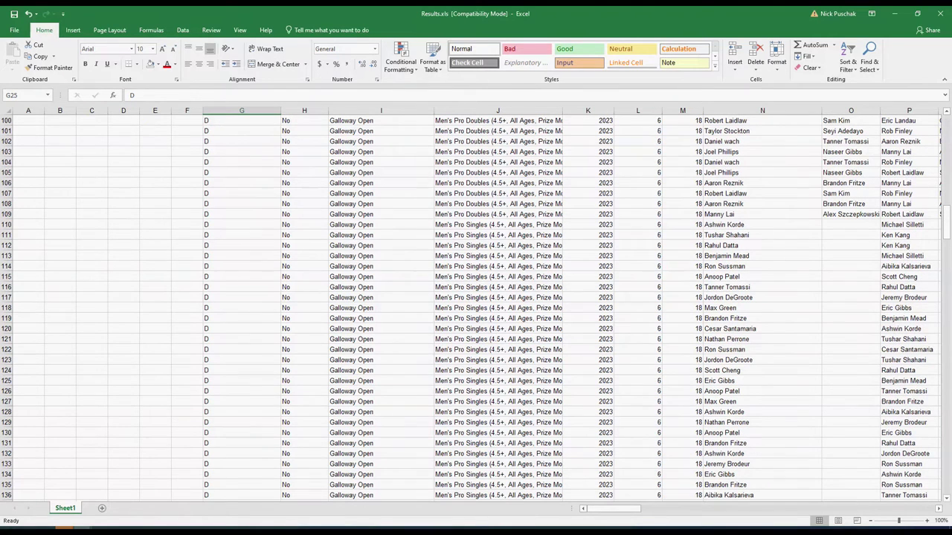
{"action": "left_click", "coordinate": [851, 224]}
{"action": "scroll", "coordinate": [476, 308], "scroll_direction": "up", "scroll_amount": 1}
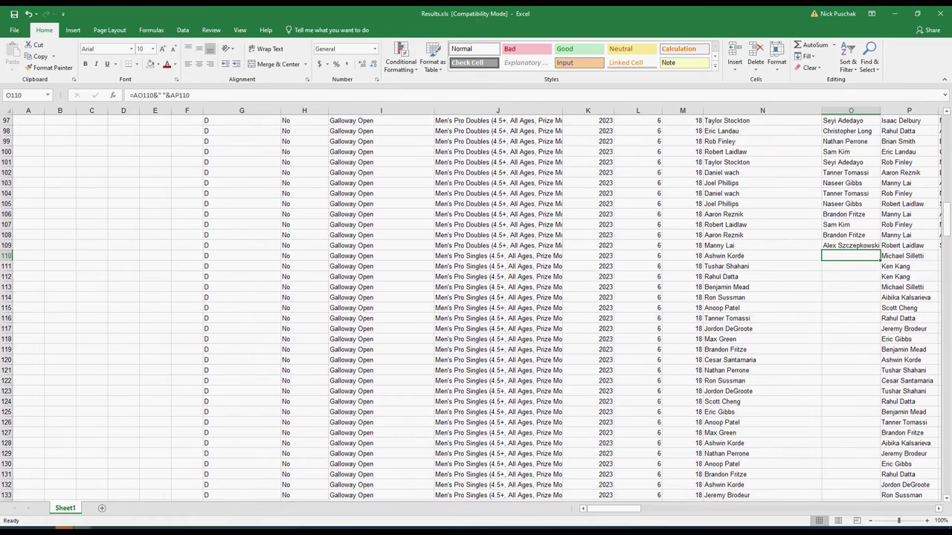
{"action": "left_click", "coordinate": [498, 255]}
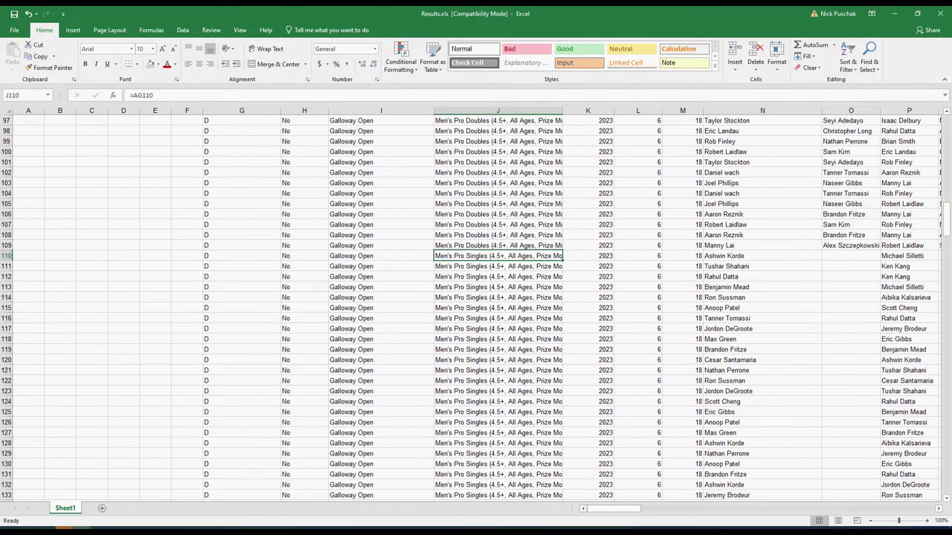
Step: Set the match type in G110 to S and fill it down column G to row 188
{"action": "left_click", "coordinate": [242, 256]}
{"action": "type", "text": "S"}
{"action": "key", "text": "Return"}
{"action": "left_click_drag", "start_coordinate": [242, 256], "coordinate": [245, 406]}
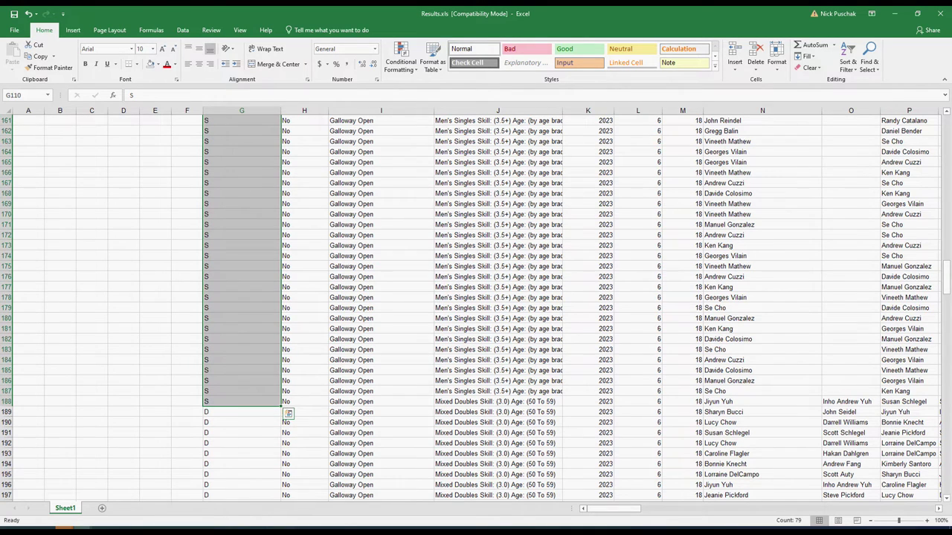
{"action": "left_click", "coordinate": [301, 402]}
{"action": "left_click", "coordinate": [246, 401]}
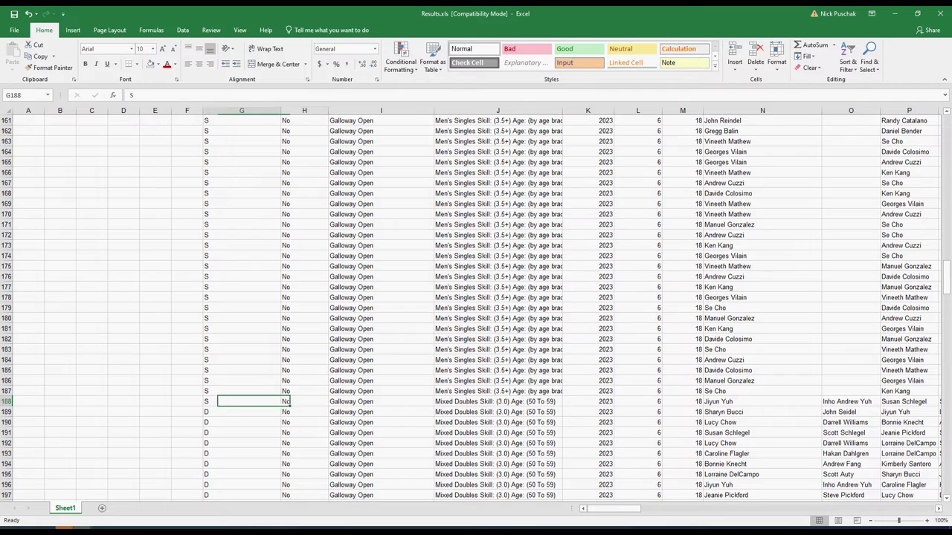
{"action": "left_click", "coordinate": [301, 402]}
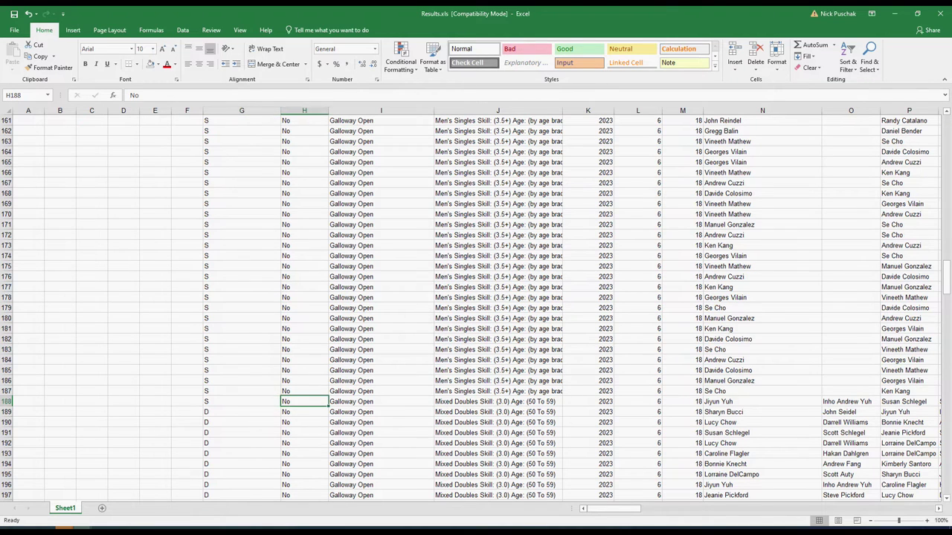
{"action": "left_click", "coordinate": [381, 402]}
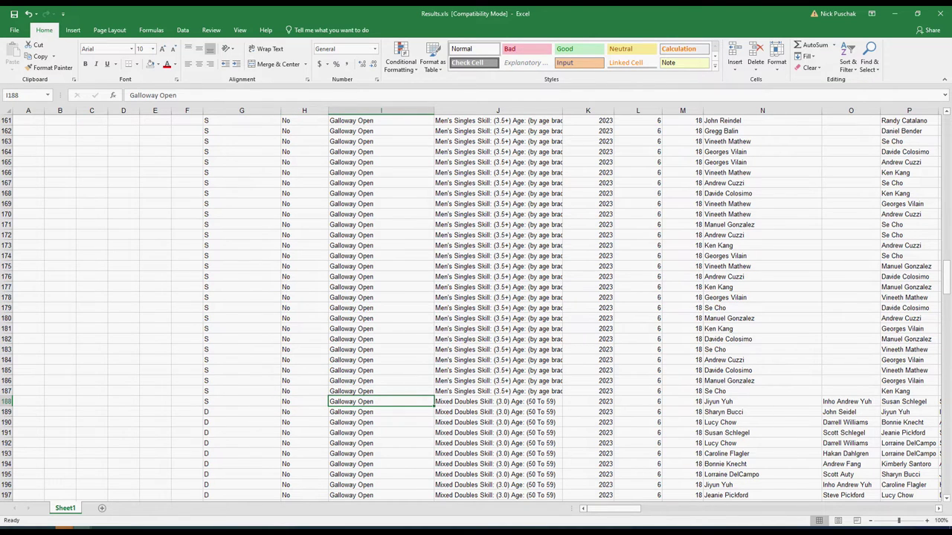
Step: Set the match type to S for the Women's Singles matches, from G398 down to G416
{"action": "scroll", "coordinate": [475, 305], "scroll_direction": "down", "scroll_amount": 16}
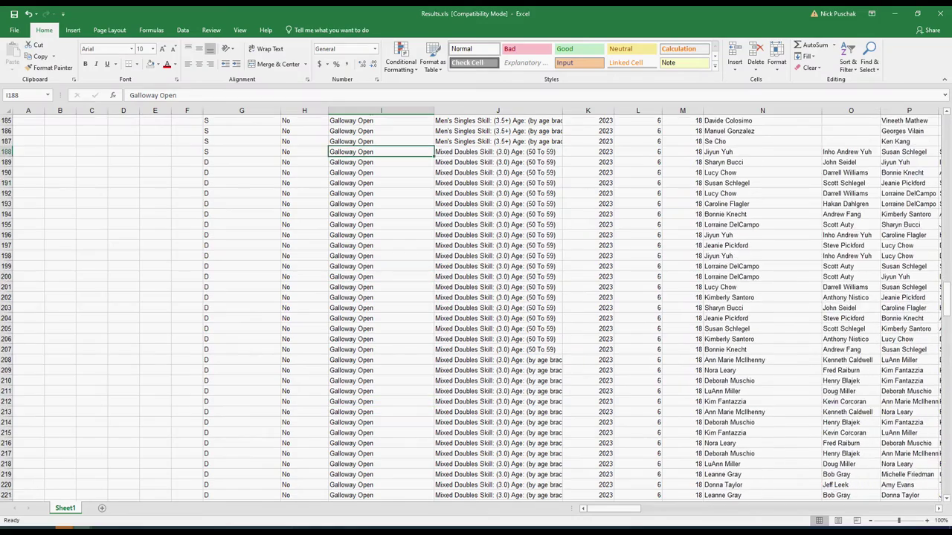
{"action": "scroll", "coordinate": [476, 305], "scroll_direction": "down", "scroll_amount": 20}
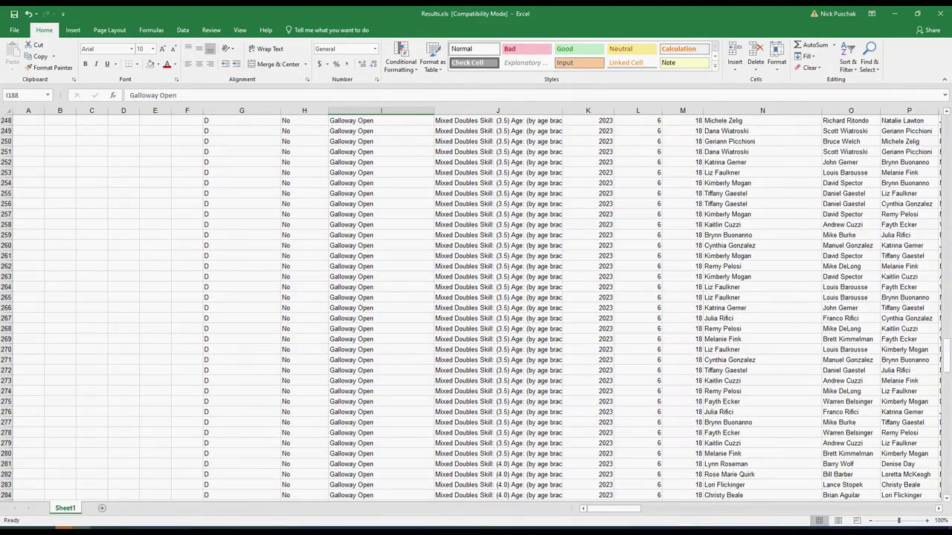
{"action": "scroll", "coordinate": [475, 305], "scroll_direction": "down", "scroll_amount": 20}
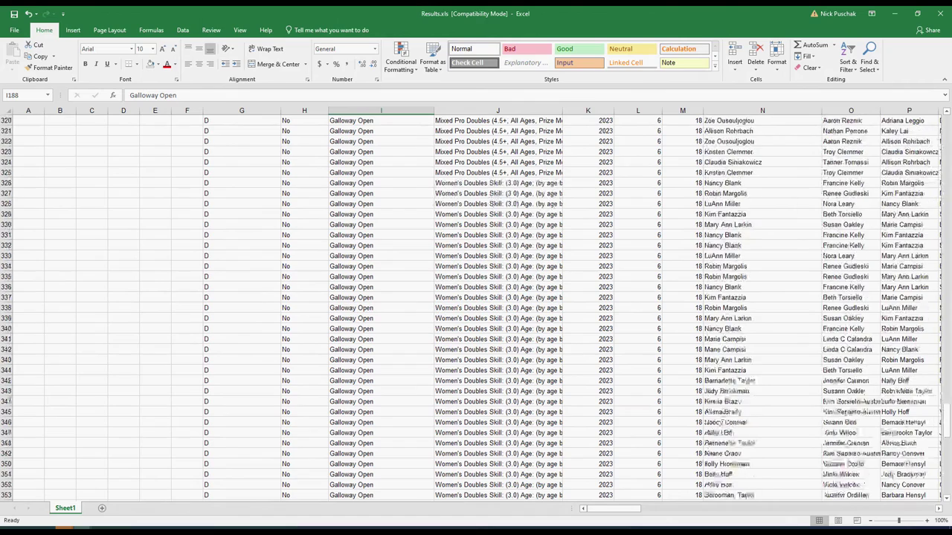
{"action": "scroll", "coordinate": [476, 304], "scroll_direction": "down", "scroll_amount": 2}
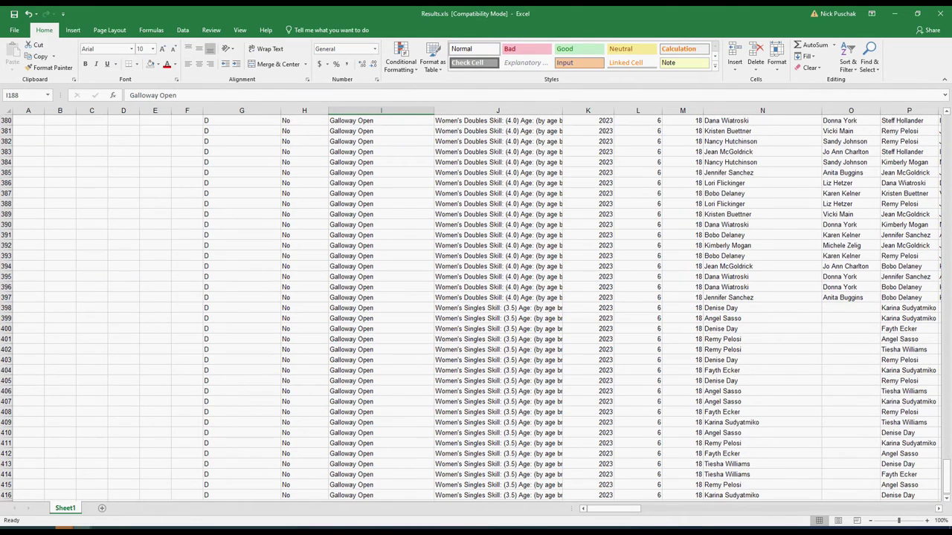
{"action": "left_click", "coordinate": [242, 307]}
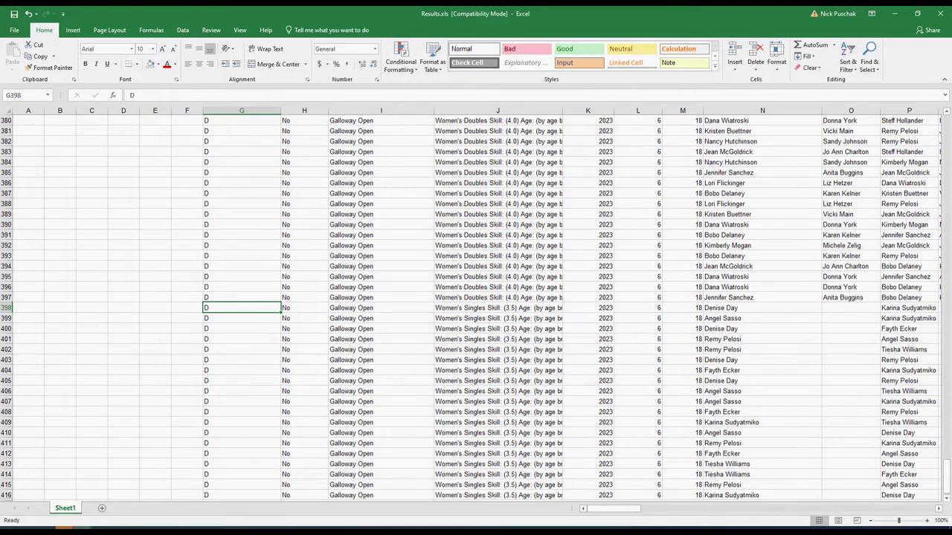
{"action": "type", "text": "S"}
{"action": "key", "text": "Return"}
{"action": "left_click_drag", "start_coordinate": [242, 307], "coordinate": [242, 464]}
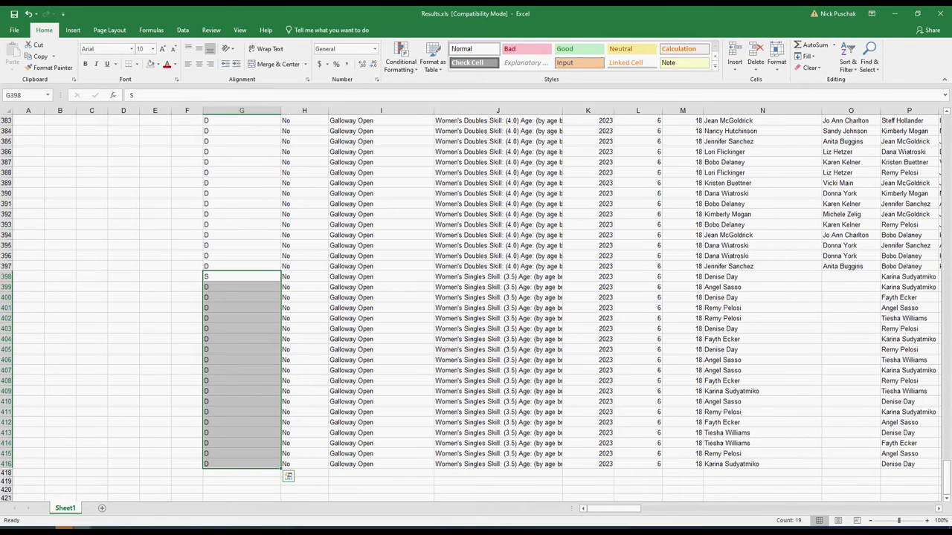
{"action": "left_click", "coordinate": [241, 297]}
{"action": "key", "text": "Up"}
{"action": "key", "text": "Up"}
{"action": "key", "text": "Up"}
{"action": "key", "text": "Up"}
{"action": "left_click", "coordinate": [242, 318]}
{"action": "left_click", "coordinate": [242, 256]}
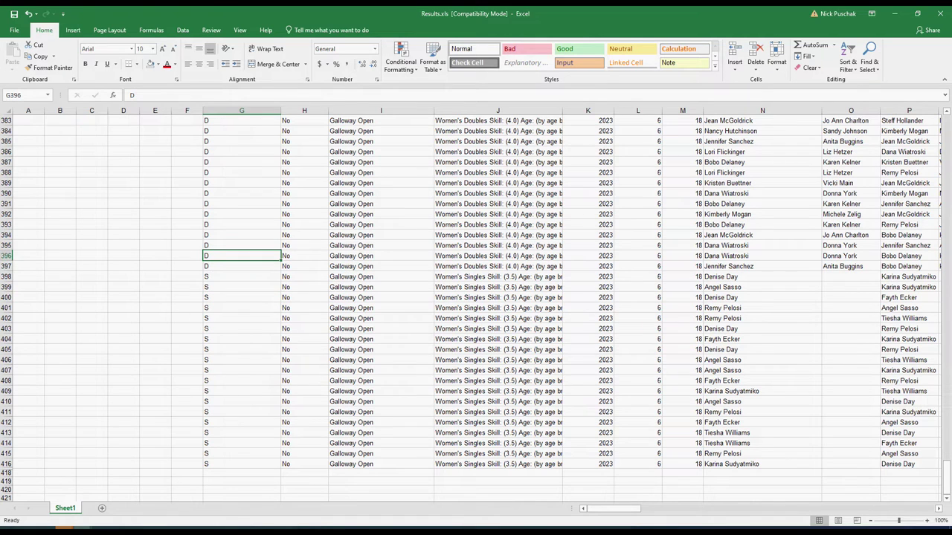
Step: Check row 398 from the Team A Player 2 cell back to the bracket cell
{"action": "left_click", "coordinate": [850, 276]}
{"action": "key", "text": "Left"}
{"action": "key", "text": "Left"}
{"action": "key", "text": "Left"}
{"action": "key", "text": "Left"}
{"action": "key", "text": "Left"}
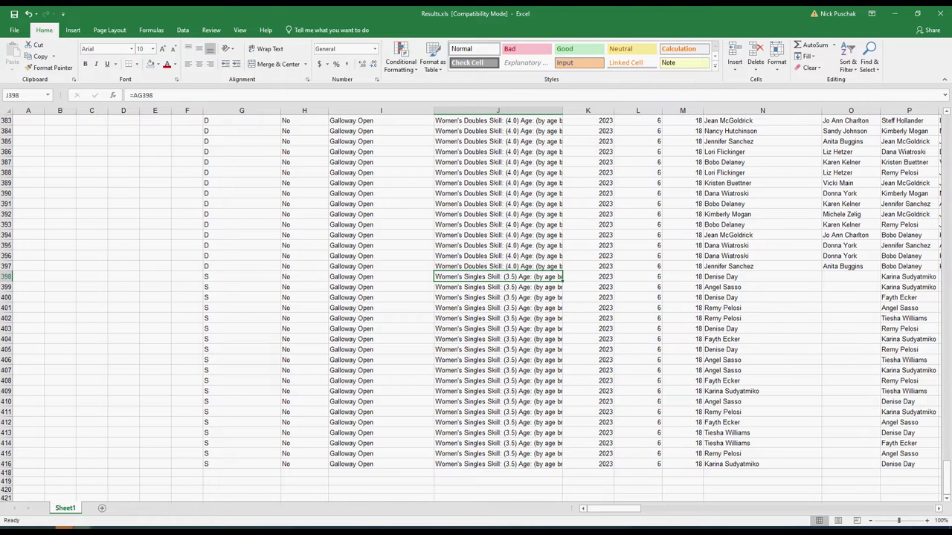
Step: Examine the singles version of the winning team formula in S110
{"action": "key", "text": "Right"}
{"action": "key", "text": "Right"}
{"action": "key", "text": "Right"}
{"action": "key", "text": "Right"}
{"action": "key", "text": "Right"}
{"action": "key", "text": "Right"}
{"action": "key", "text": "Right"}
{"action": "key", "text": "Right"}
{"action": "key", "text": "Right"}
{"action": "key", "text": "Right"}
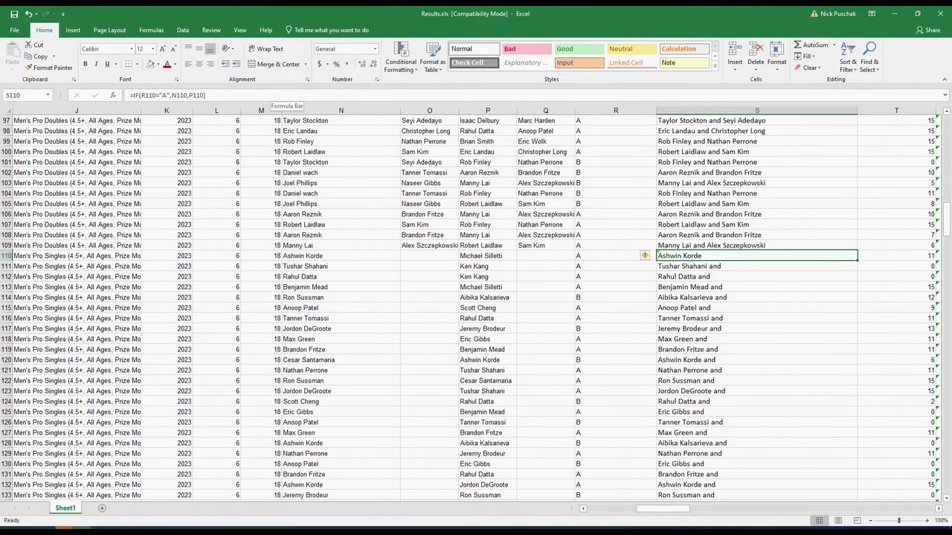
{"action": "left_click_drag", "start_coordinate": [271, 95], "coordinate": [128, 95]}
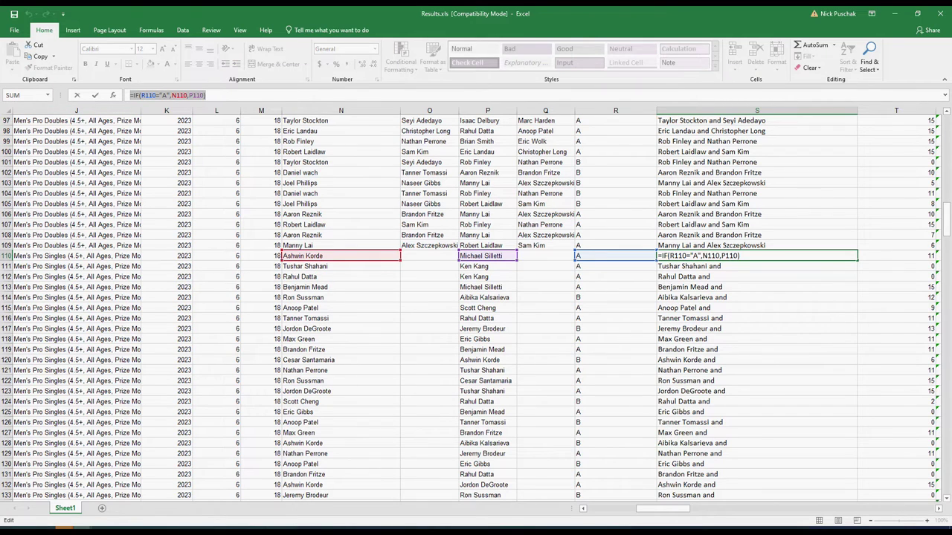
{"action": "left_click", "coordinate": [283, 95]}
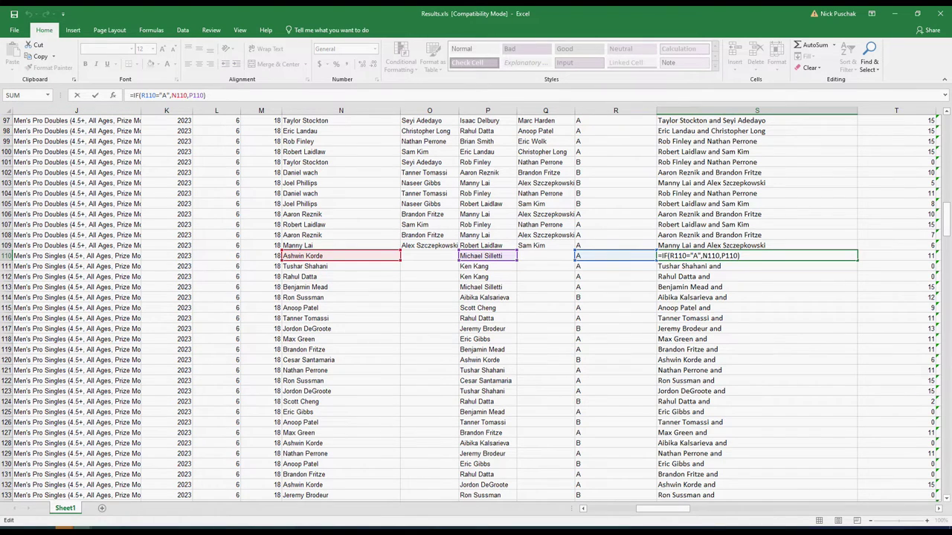
Step: Select column S from S110 down through the Men's Singles rows for carrying down the formula =IF(R110="A",N110,P110)
{"action": "key", "text": "Return"}
{"action": "key", "text": "Up"}
{"action": "key", "text": "shift+Down"}
{"action": "key", "text": "shift+Down"}
{"action": "key", "text": "shift+Down"}
{"action": "key", "text": "shift+Down"}
{"action": "key", "text": "shift+Down"}
{"action": "key", "text": "shift+Down"}
{"action": "key", "text": "shift+Down"}
{"action": "key", "text": "shift+Down"}
{"action": "key", "text": "shift+Down"}
{"action": "key", "text": "shift+Down"}
{"action": "key", "text": "shift+Down"}
{"action": "key", "text": "shift+Down"}
{"action": "key", "text": "shift+Down"}
{"action": "key", "text": "shift+Down"}
{"action": "key", "text": "shift+Down"}
{"action": "key", "text": "shift+Down"}
{"action": "key", "text": "shift+Down"}
{"action": "key", "text": "shift+Down"}
{"action": "key", "text": "shift+Down"}
{"action": "key", "text": "shift+Down"}
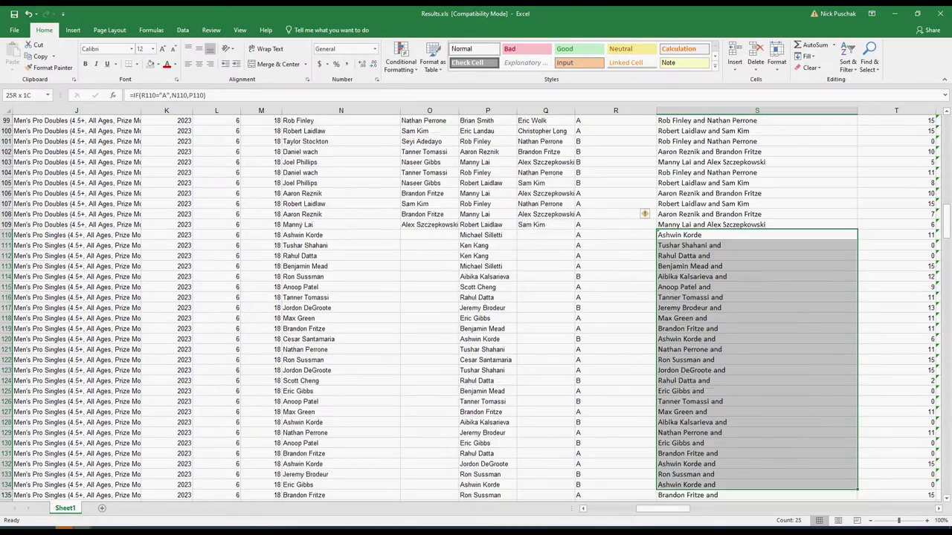
{"action": "key", "text": "shift+Down"}
{"action": "key", "text": "shift+Down"}
{"action": "key", "text": "shift+Down"}
{"action": "key", "text": "shift+Down"}
{"action": "key", "text": "shift+Down"}
{"action": "key", "text": "shift+Down"}
{"action": "key", "text": "shift+Down"}
{"action": "key", "text": "shift+Down"}
{"action": "key", "text": "shift+Down"}
{"action": "key", "text": "shift+Down"}
{"action": "key", "text": "shift+Down"}
{"action": "key", "text": "shift+Down"}
{"action": "key", "text": "shift+Down"}
{"action": "key", "text": "shift+Down"}
{"action": "key", "text": "shift+Down"}
{"action": "key", "text": "shift+Down"}
{"action": "key", "text": "shift+Down"}
{"action": "key", "text": "shift+Down"}
{"action": "key", "text": "shift+Down"}
{"action": "key", "text": "shift+Down"}
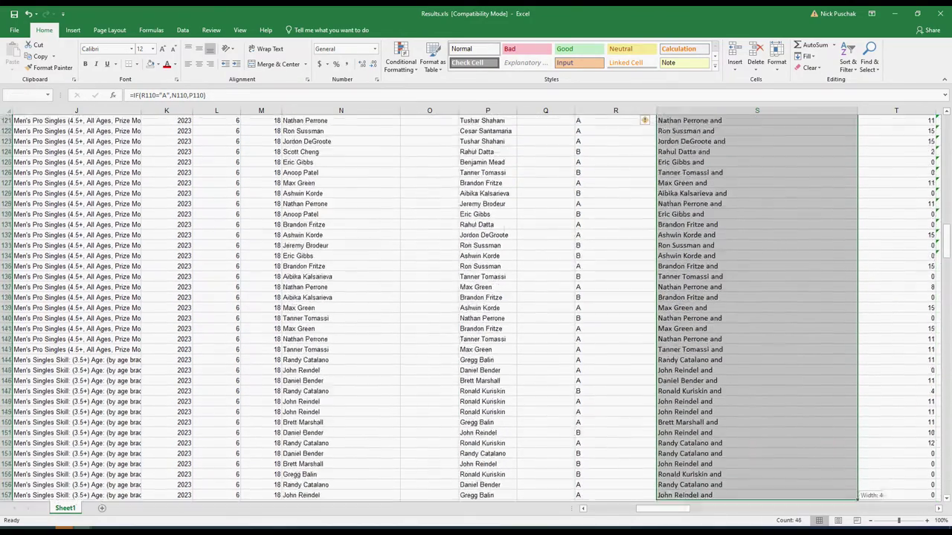
{"action": "key", "text": "shift+Down"}
{"action": "key", "text": "shift+Down"}
{"action": "key", "text": "shift+Down"}
{"action": "key", "text": "shift+Down"}
{"action": "key", "text": "shift+Down"}
{"action": "key", "text": "shift+Down"}
{"action": "key", "text": "shift+Down"}
{"action": "key", "text": "shift+Down"}
{"action": "key", "text": "shift+Down"}
{"action": "key", "text": "shift+Down"}
{"action": "key", "text": "shift+Down"}
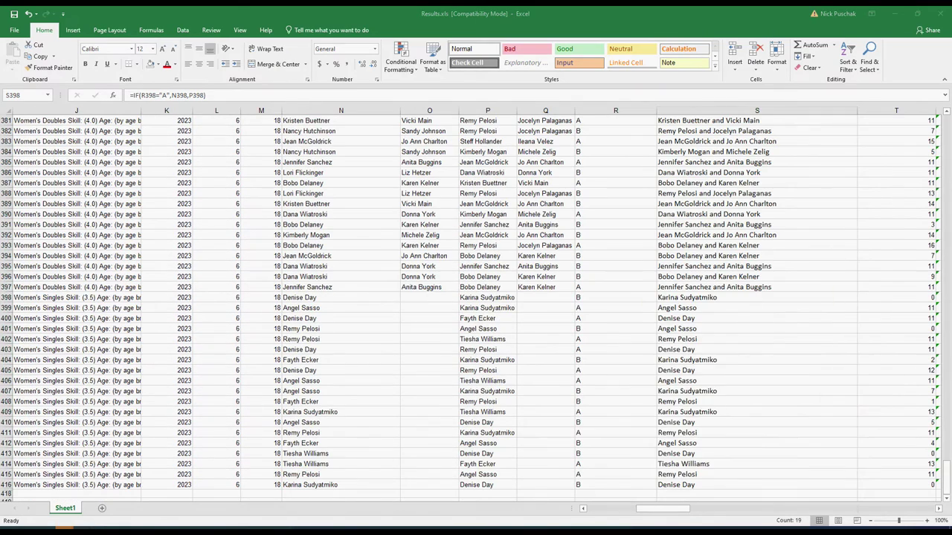
Step: Check the winning team formulas of the Women's Singles matches from S398 to S416
{"action": "key", "text": "ctrl+shift+Down"}
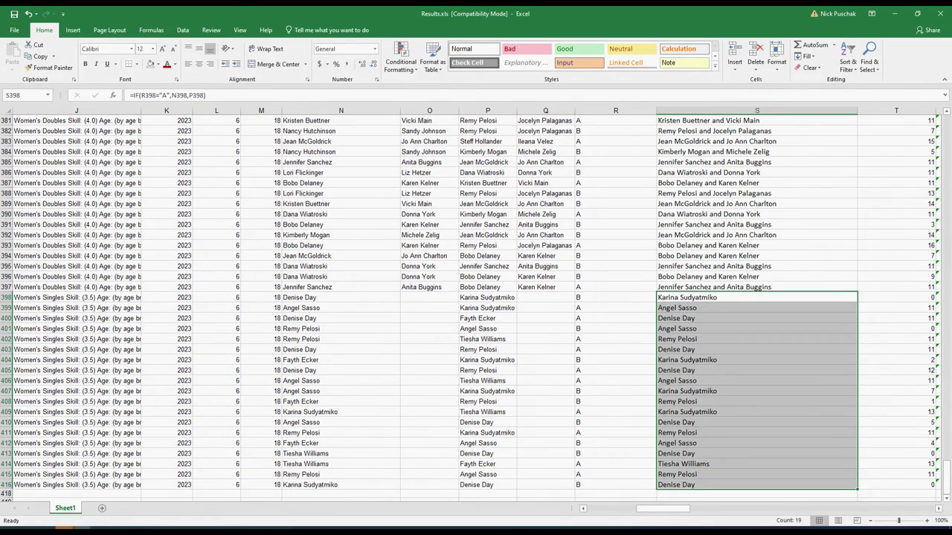
{"action": "key", "text": "shift+Up"}
{"action": "key", "text": "shift+Up"}
{"action": "key", "text": "shift+Up"}
{"action": "key", "text": "shift+Up"}
{"action": "key", "text": "shift+Up"}
{"action": "key", "text": "shift+Up"}
{"action": "key", "text": "shift+Up"}
{"action": "key", "text": "shift+Up"}
{"action": "key", "text": "shift+Up"}
{"action": "key", "text": "shift+Up"}
{"action": "key", "text": "shift+Up"}
{"action": "key", "text": "shift+Up"}
{"action": "key", "text": "shift+Up"}
{"action": "key", "text": "shift+Up"}
{"action": "key", "text": "shift+Up"}
{"action": "key", "text": "shift+Up"}
{"action": "key", "text": "shift+Up"}
{"action": "key", "text": "shift+Up"}
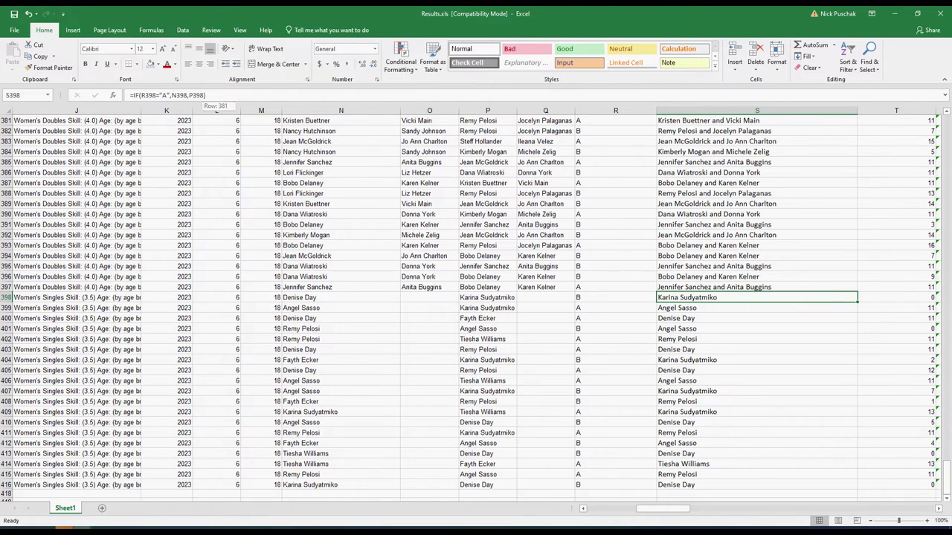
{"action": "key", "text": "F2"}
{"action": "key", "text": "ctrl+Return"}
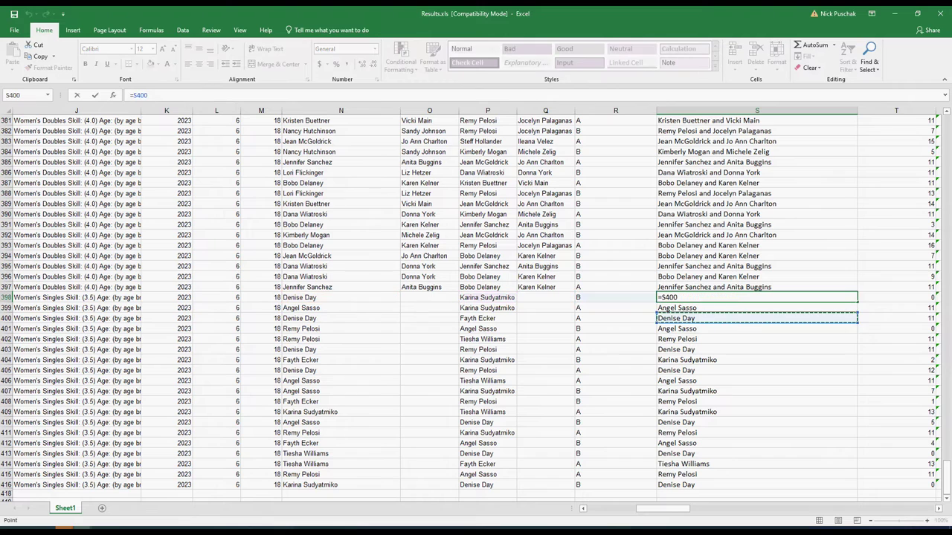
{"action": "left_click", "coordinate": [756, 308]}
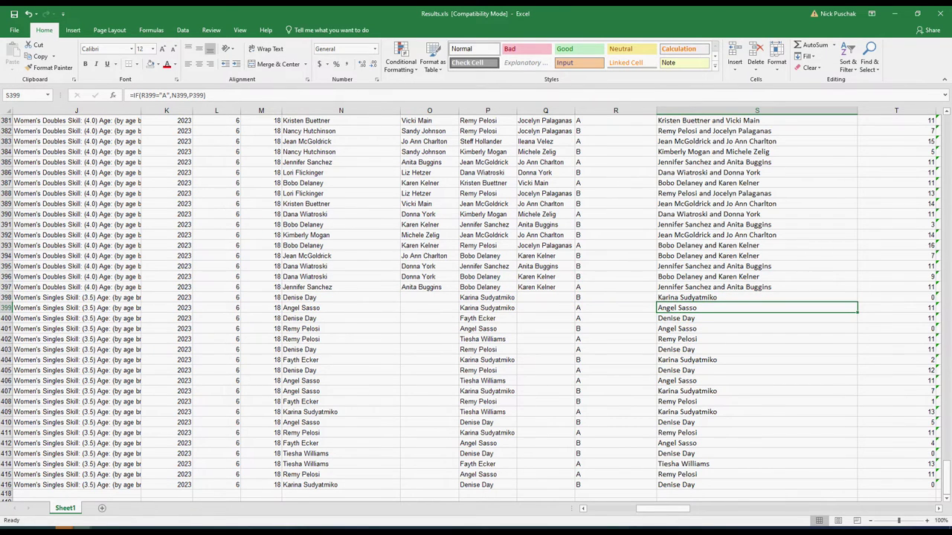
Step: Review the winning team entries in column S across the Women's Doubles and Women's Singles rows
{"action": "scroll", "coordinate": [471, 308], "scroll_direction": "down", "scroll_amount": 3}
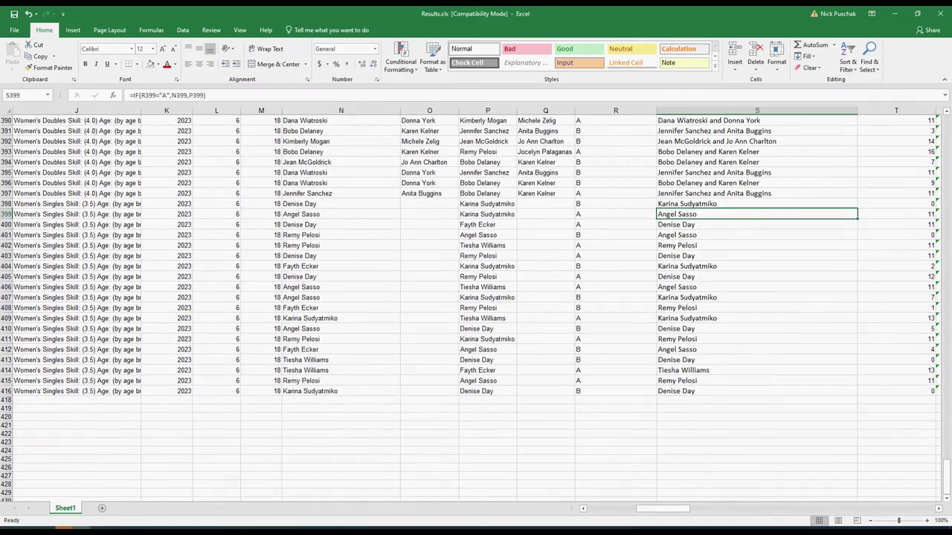
{"action": "scroll", "coordinate": [471, 308], "scroll_direction": "up", "scroll_amount": 12}
{"action": "scroll", "coordinate": [470, 307], "scroll_direction": "down", "scroll_amount": 8}
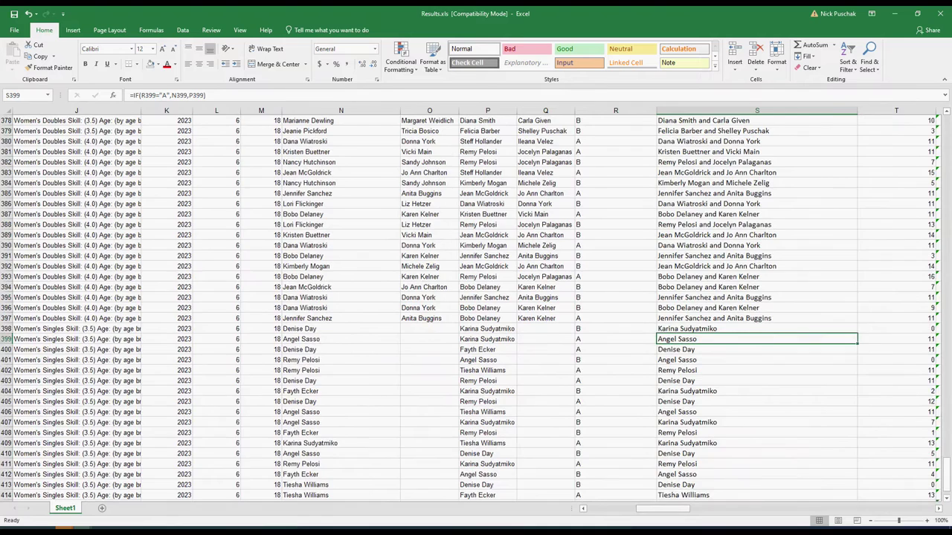
{"action": "key", "text": "ctrl+Up"}
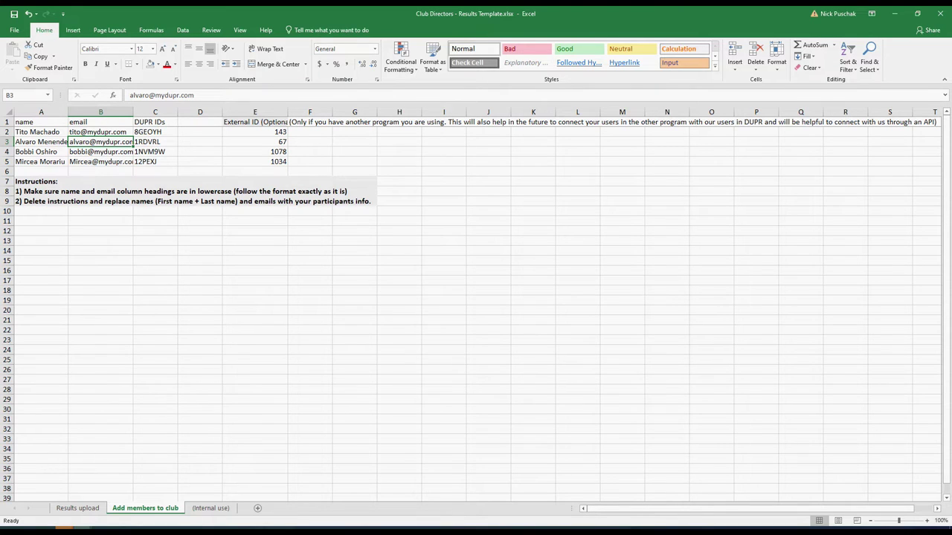
Step: Examine the first sample member's name, email and DUPR ID on the Club Directors template's Add members to club sheet
{"action": "left_click", "coordinate": [41, 131]}
{"action": "left_click", "coordinate": [101, 132]}
{"action": "left_click", "coordinate": [156, 132]}
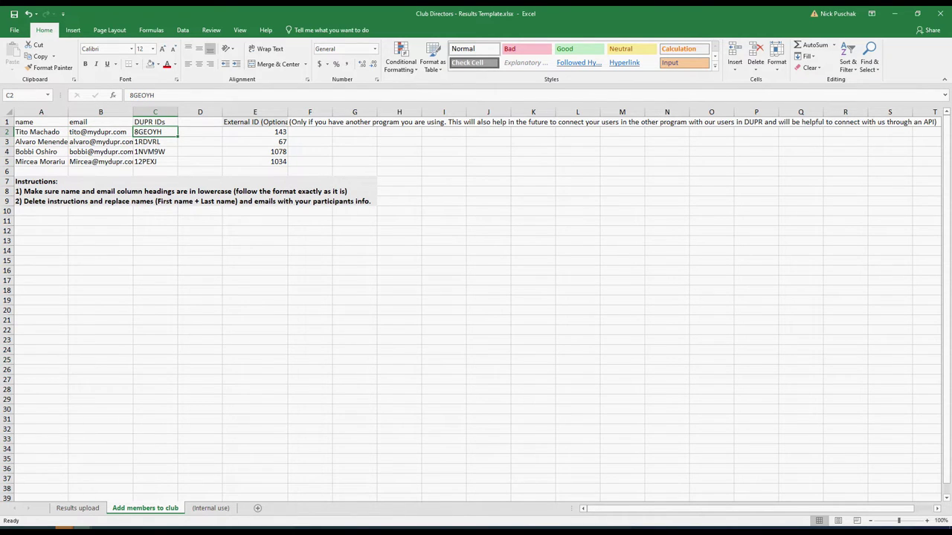
Step: Copy the Add members to club headings into a new sheet of Results.xls, remove the External ID note and widen column E
{"action": "left_click", "coordinate": [255, 131]}
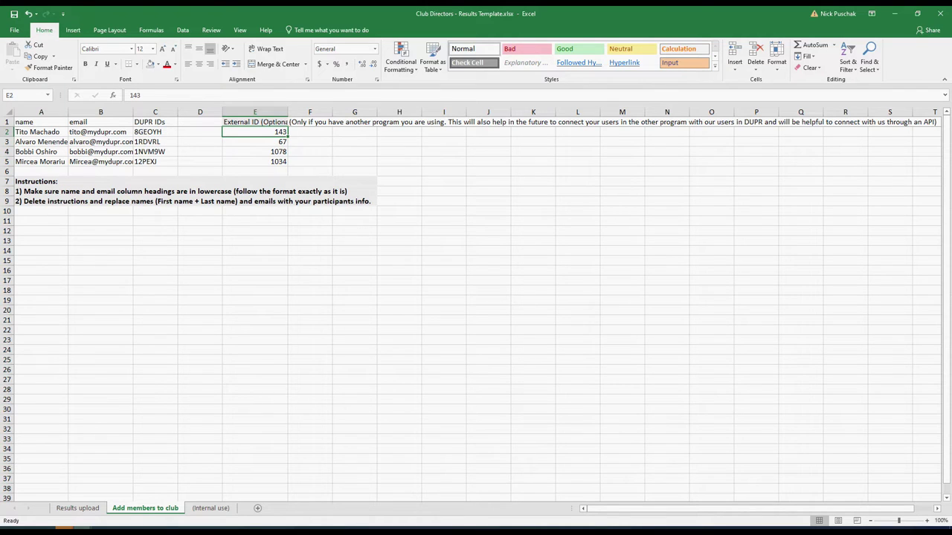
{"action": "left_click_drag", "start_coordinate": [22, 122], "coordinate": [327, 122]}
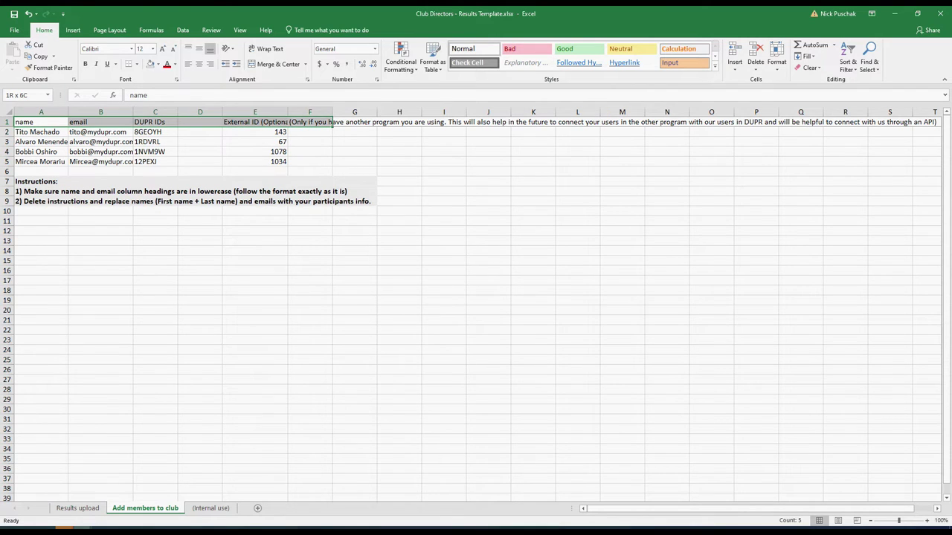
{"action": "key", "text": "ctrl+c"}
{"action": "key", "text": "alt+Tab"}
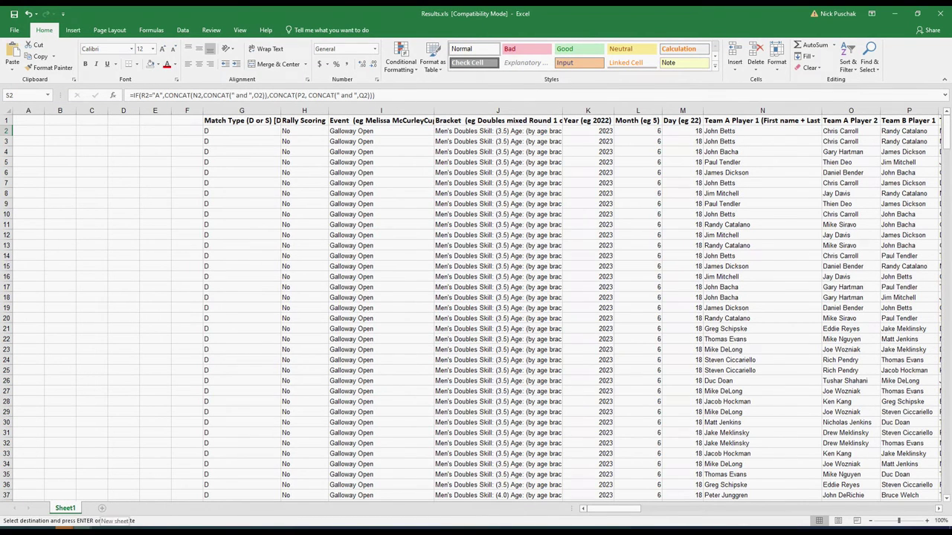
{"action": "left_click", "coordinate": [101, 508]}
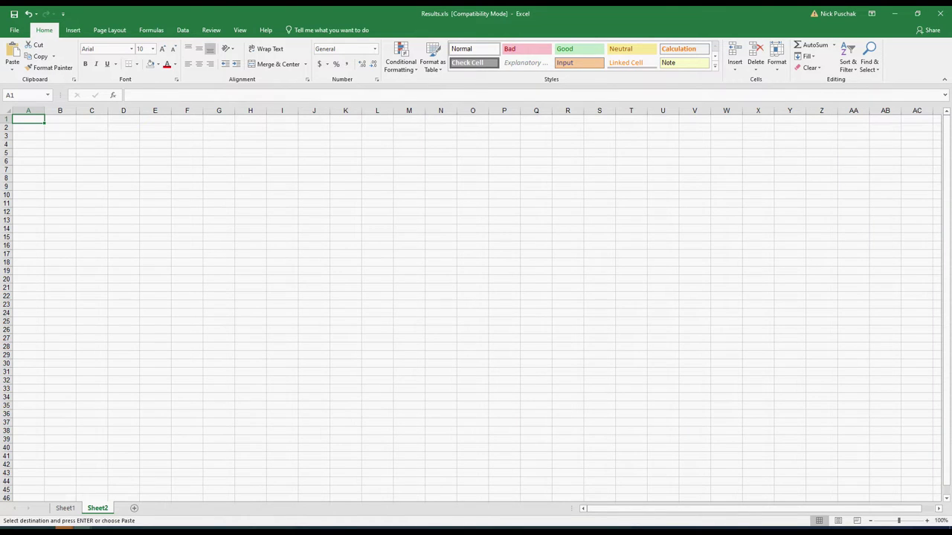
{"action": "key", "text": "ctrl+v"}
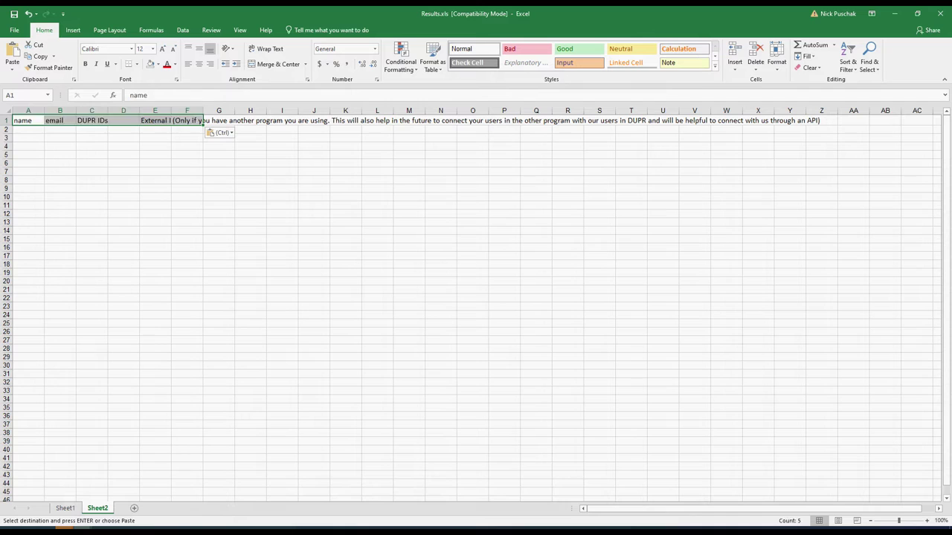
{"action": "left_click", "coordinate": [155, 138]}
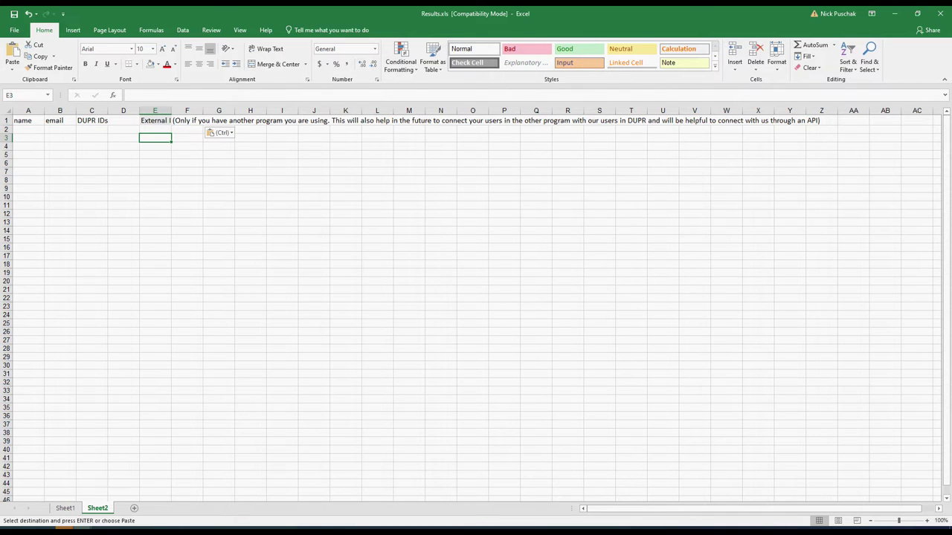
{"action": "left_click", "coordinate": [199, 122]}
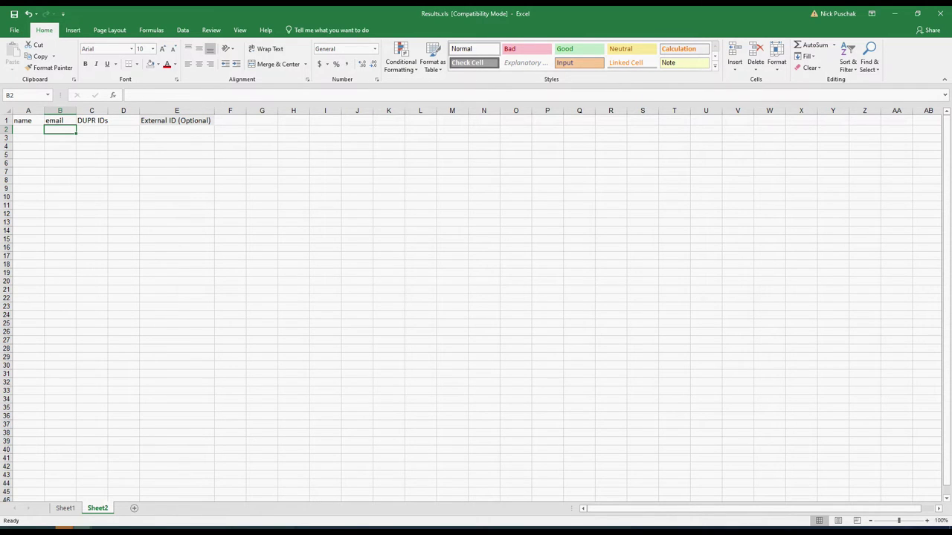
Step: Copy the UserID through Email columns from the RegistrationProfiles CSV into Sheet2 of Results.xls, starting at column G
{"action": "key", "text": "alt+Tab"}
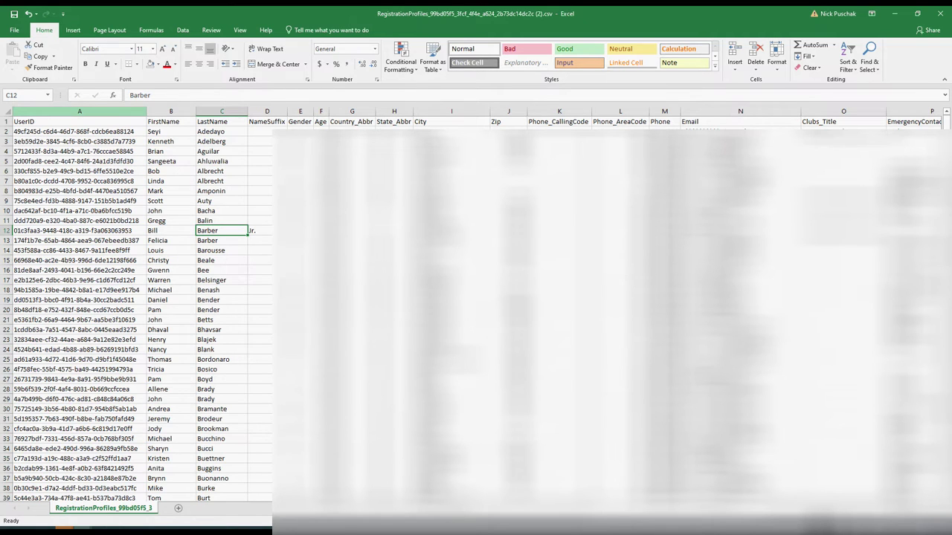
{"action": "left_click_drag", "start_coordinate": [79, 111], "coordinate": [740, 111]}
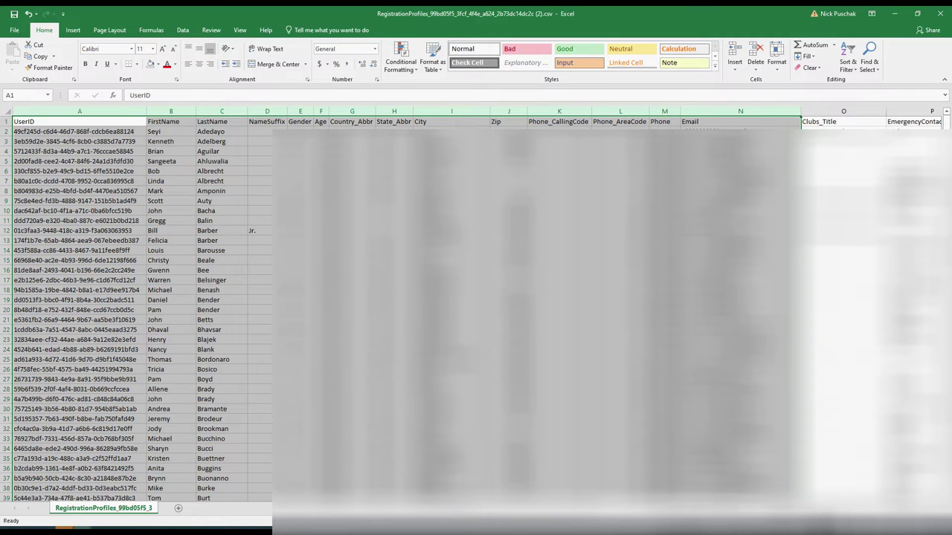
{"action": "key", "text": "ctrl+c"}
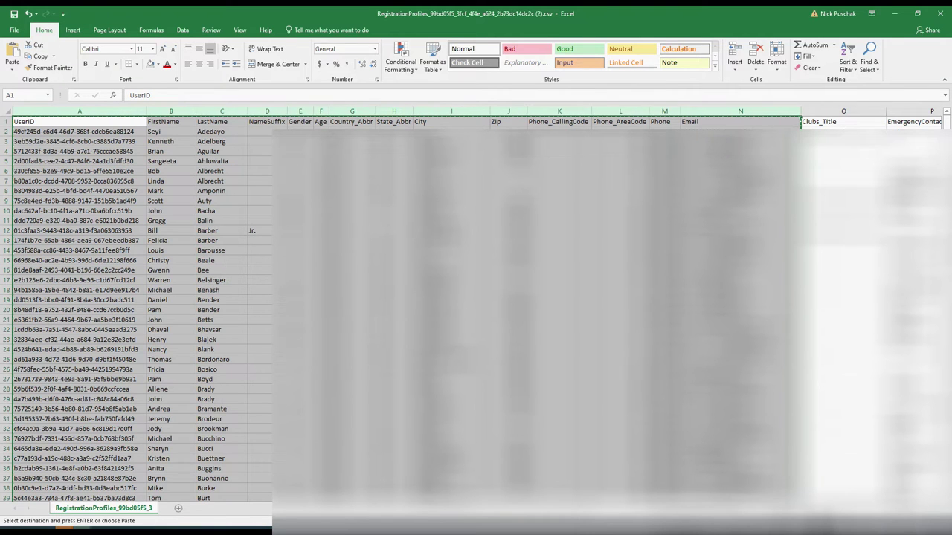
{"action": "key", "text": "alt+Tab"}
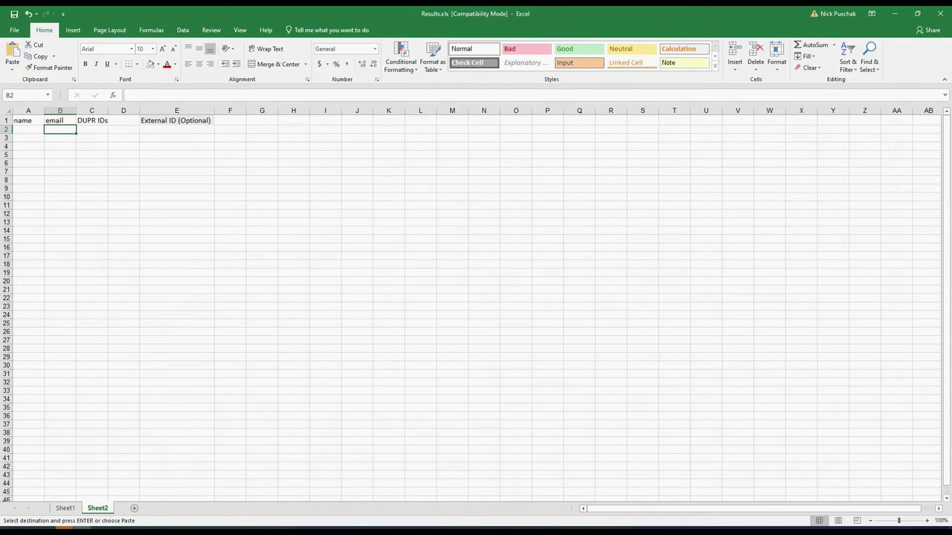
{"action": "left_click", "coordinate": [262, 111]}
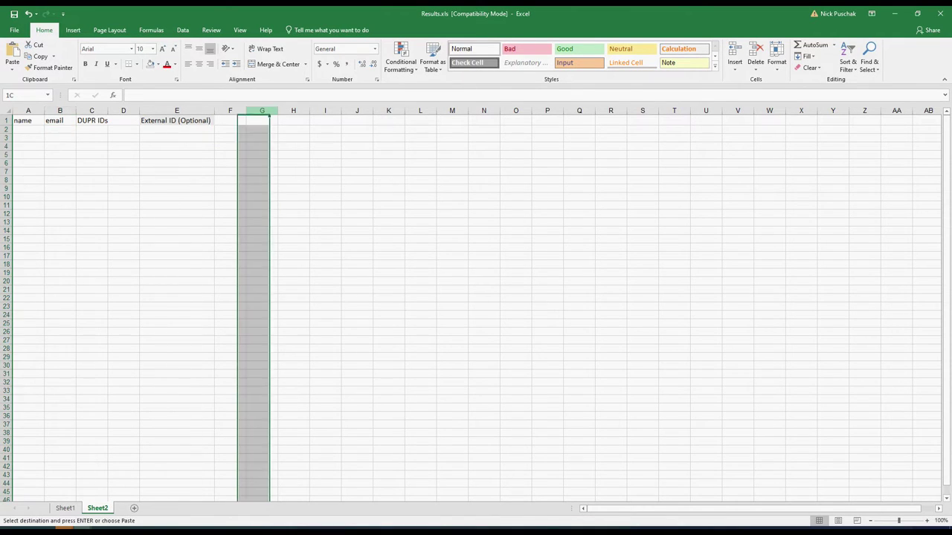
{"action": "key", "text": "ctrl+v"}
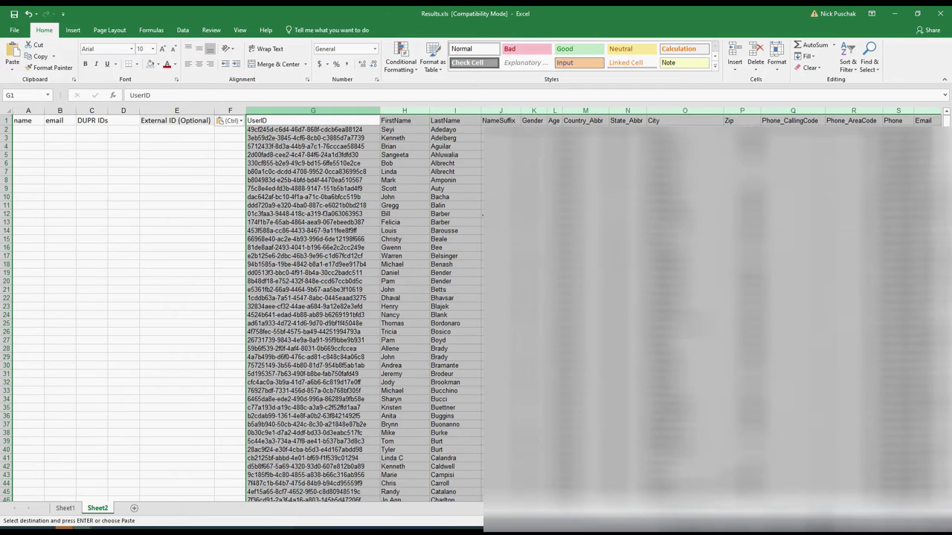
{"action": "left_click", "coordinate": [304, 180]}
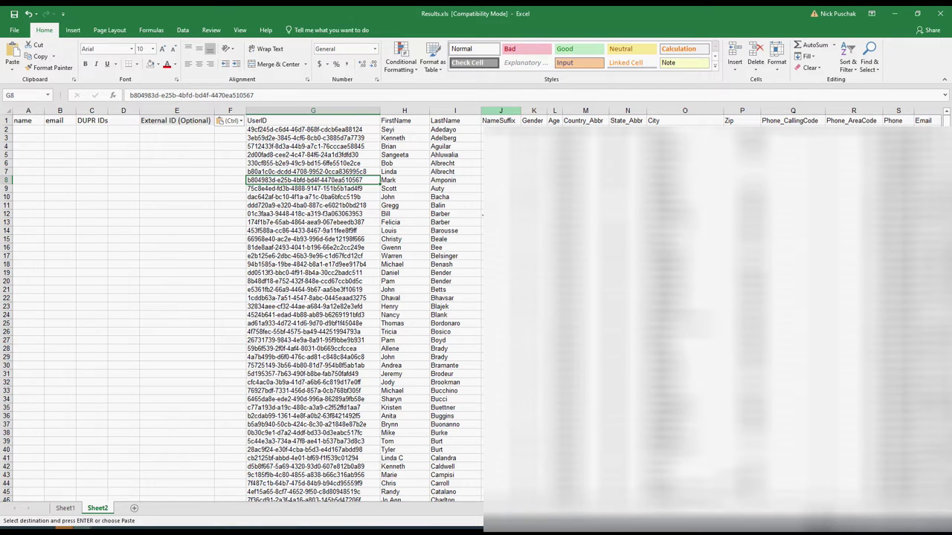
Step: Delete the NameSuffix through Phone columns from the pasted registration data in Sheet2
{"action": "mouse_move", "coordinate": [500, 110]}
{"action": "left_mouse_down"}
{"action": "mouse_move", "coordinate": [588, 120]}
{"action": "mouse_move", "coordinate": [900, 119]}
{"action": "left_mouse_up"}
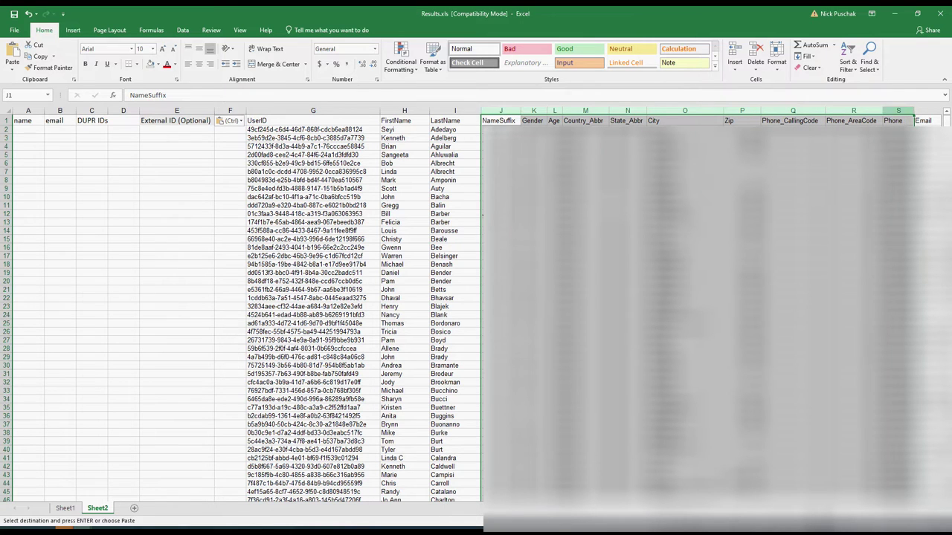
{"action": "right_click", "coordinate": [794, 114]}
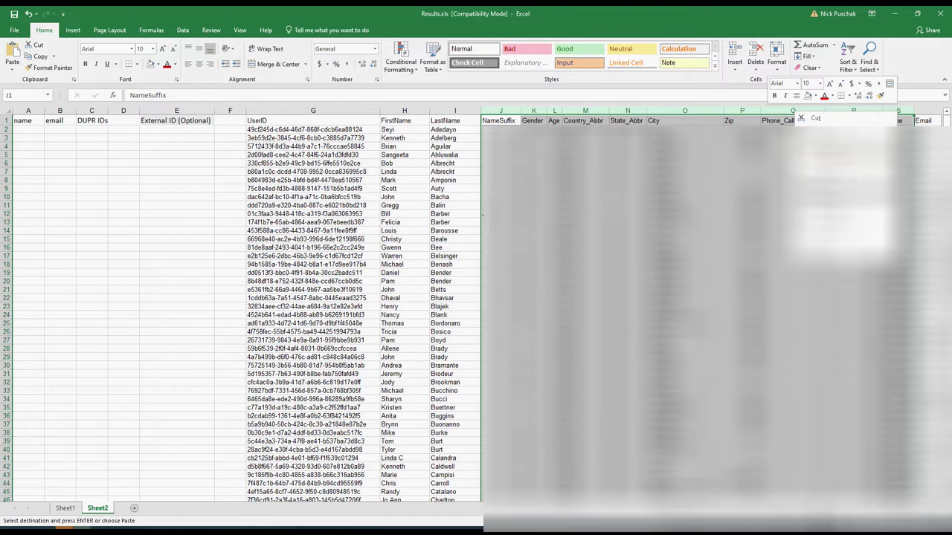
{"action": "left_click", "coordinate": [818, 194]}
{"action": "left_click", "coordinate": [313, 147]}
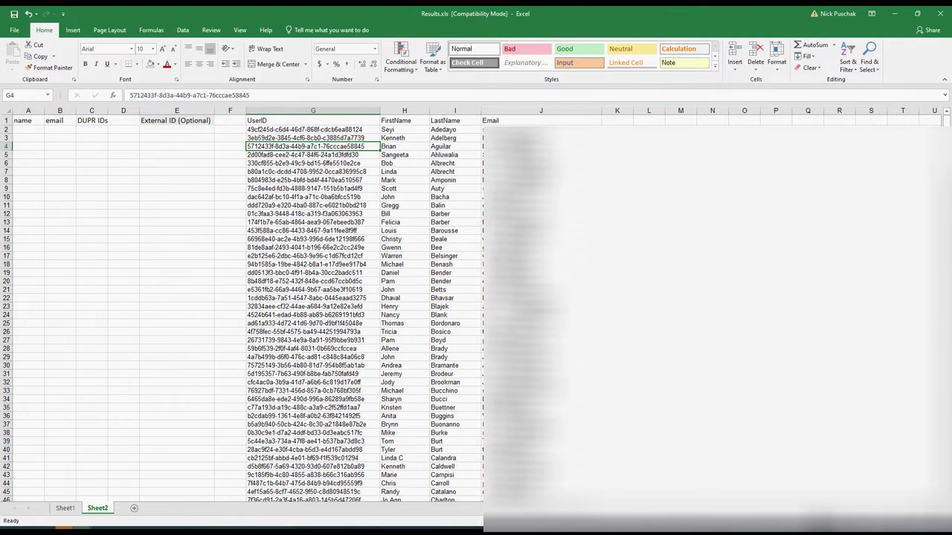
Step: Combine the first player's first and last names in A2 with =H2&" "&I2 and widen the name column
{"action": "left_click", "coordinate": [28, 129]}
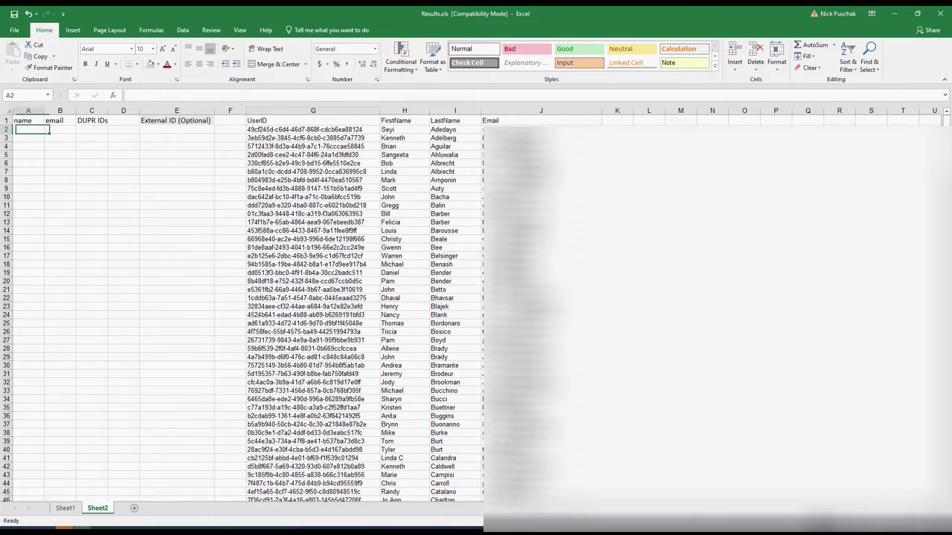
{"action": "type", "text": "="}
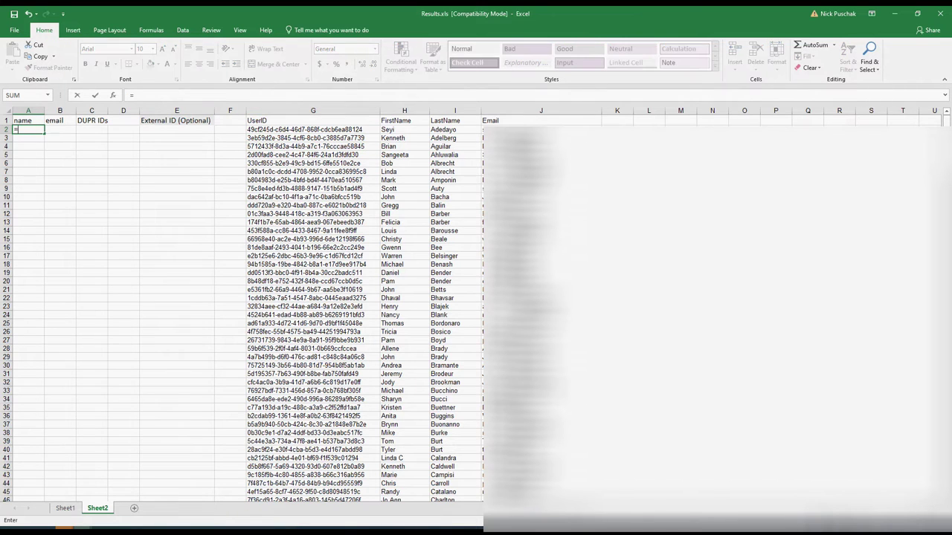
{"action": "left_click", "coordinate": [404, 129]}
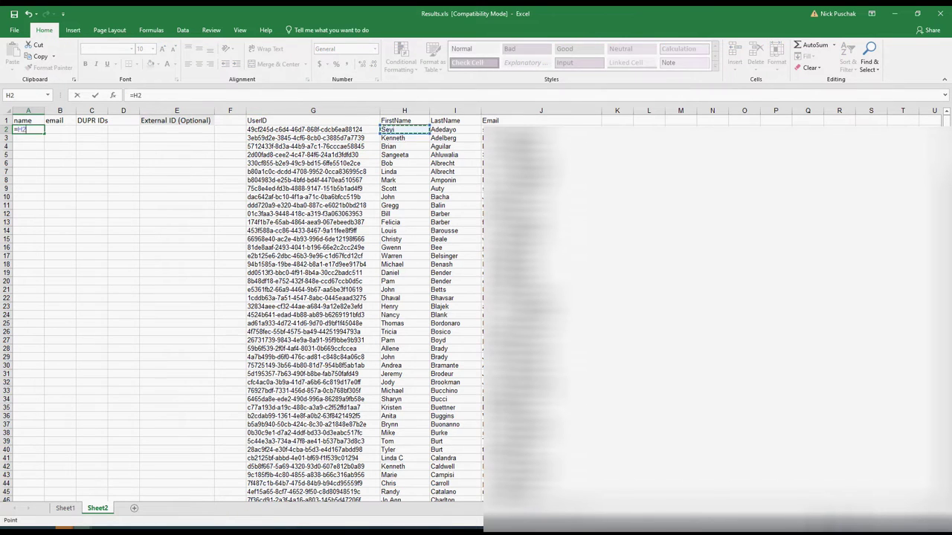
{"action": "type", "text": "&\" \"&"}
{"action": "left_click", "coordinate": [455, 129]}
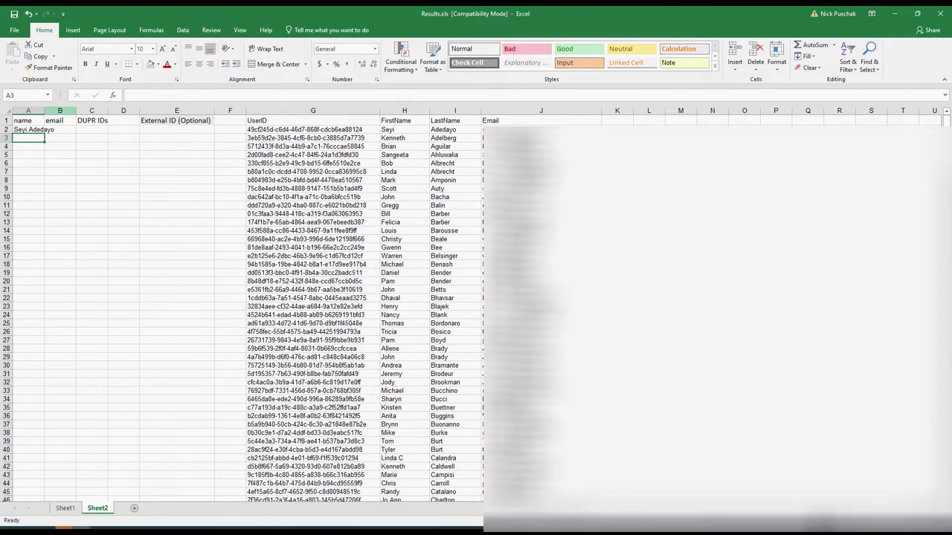
{"action": "left_click_drag", "start_coordinate": [44, 110], "coordinate": [79, 111]}
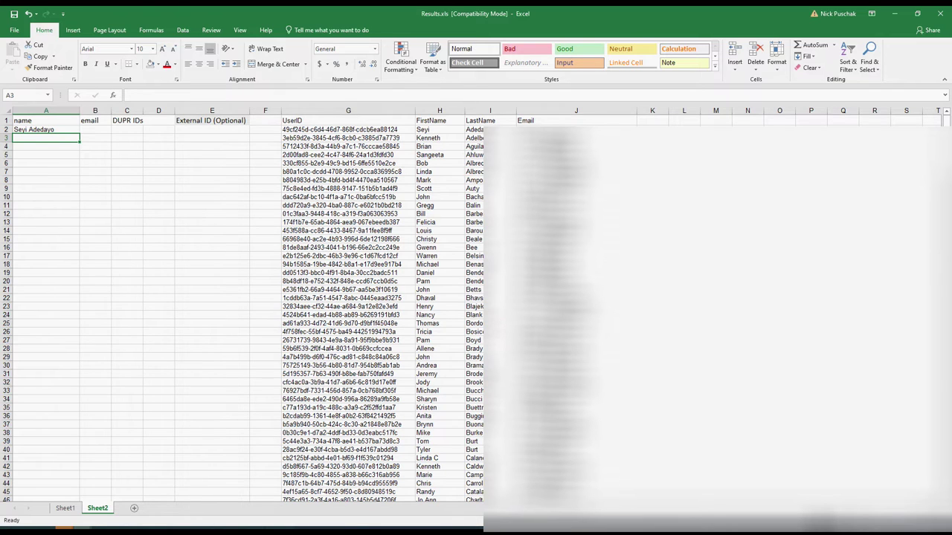
Step: Check the first player's email entry and widen the DUPR IDs column
{"action": "left_click", "coordinate": [576, 130]}
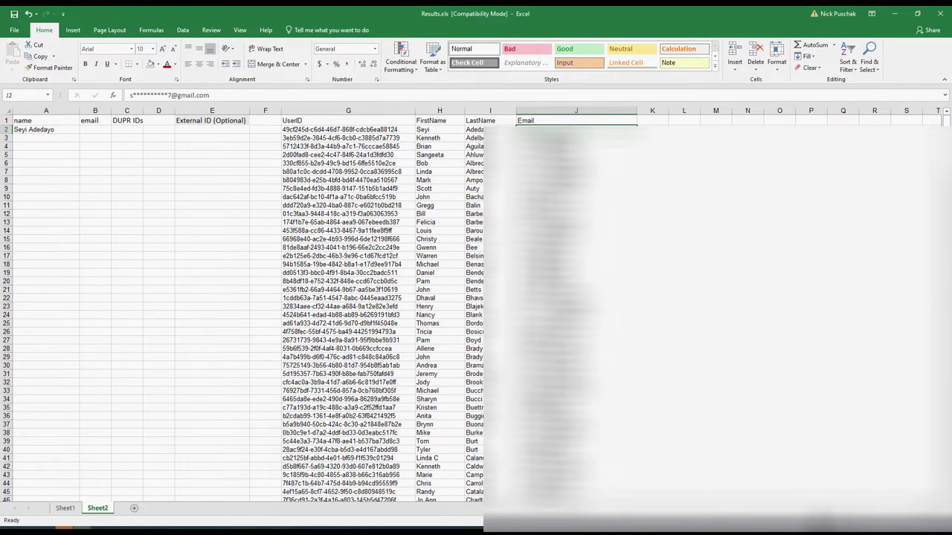
{"action": "left_click", "coordinate": [127, 129]}
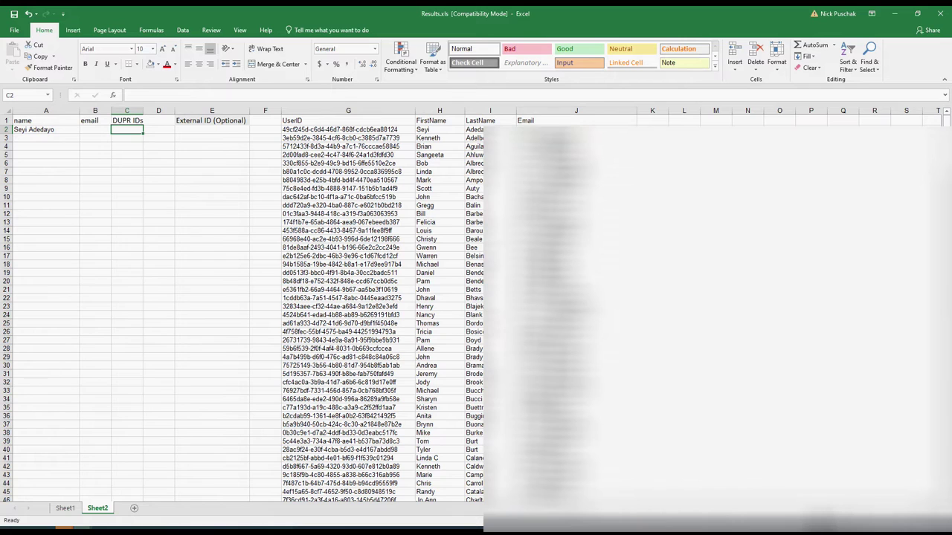
{"action": "left_click_drag", "start_coordinate": [143, 110], "coordinate": [159, 110]}
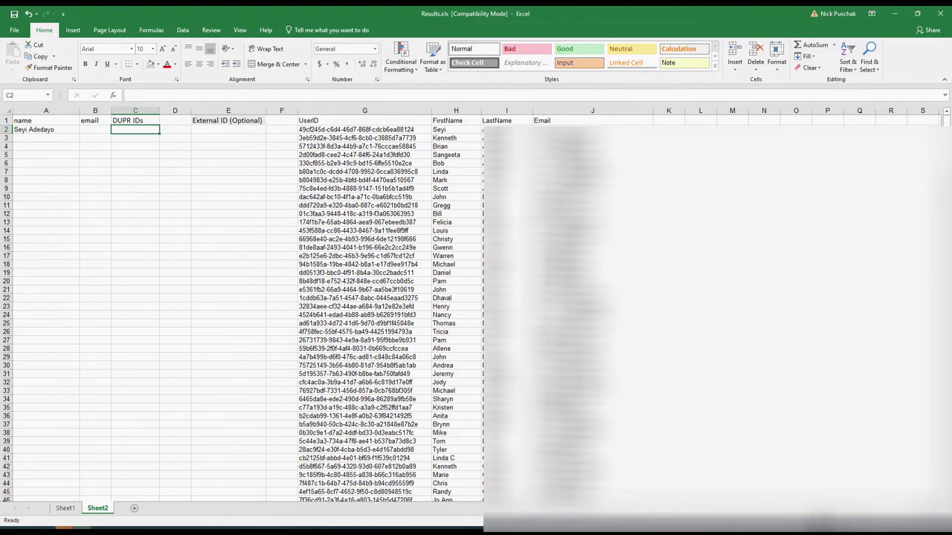
Step: Link the first External ID cell, E2, to the player's UserID with =G2 and fit column E to its content
{"action": "left_click", "coordinate": [229, 129]}
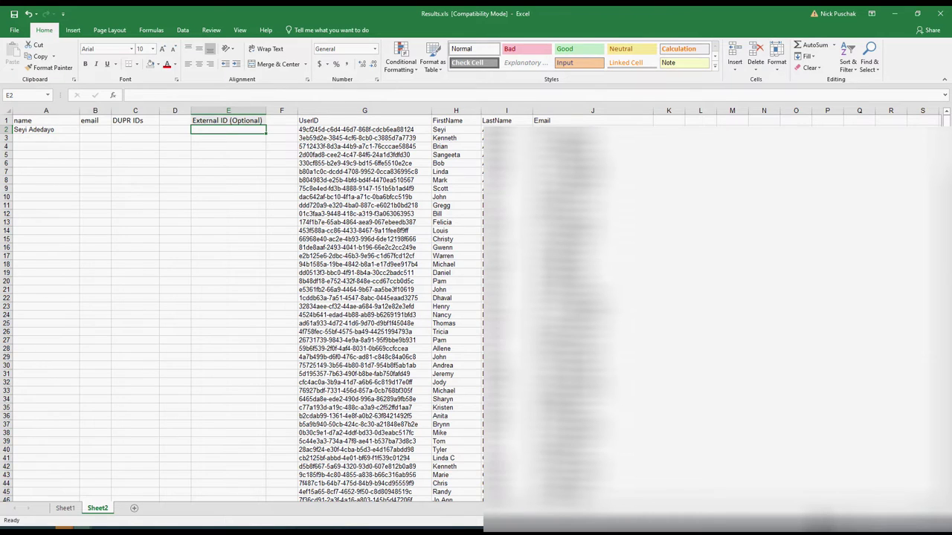
{"action": "type", "text": "="}
{"action": "left_click", "coordinate": [364, 129]}
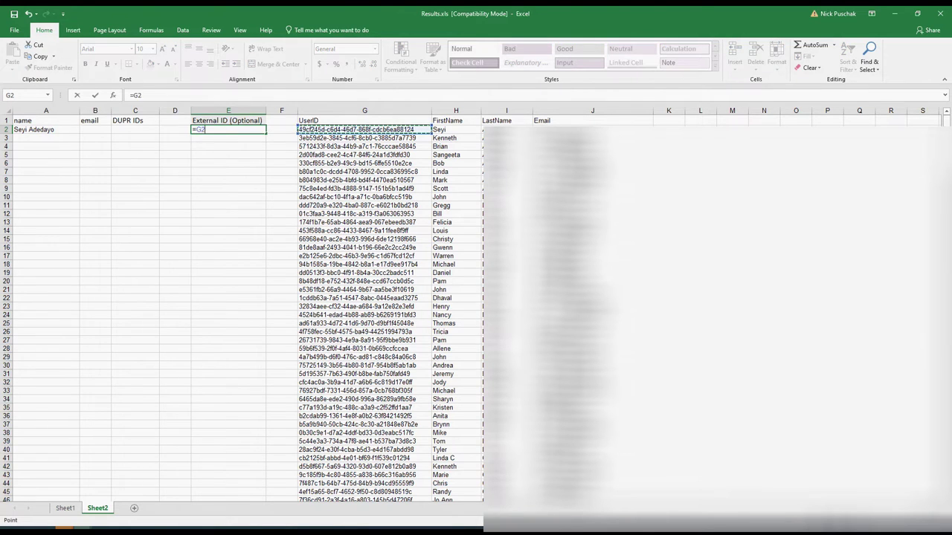
{"action": "key", "text": "Return"}
{"action": "double_click", "coordinate": [266, 111]}
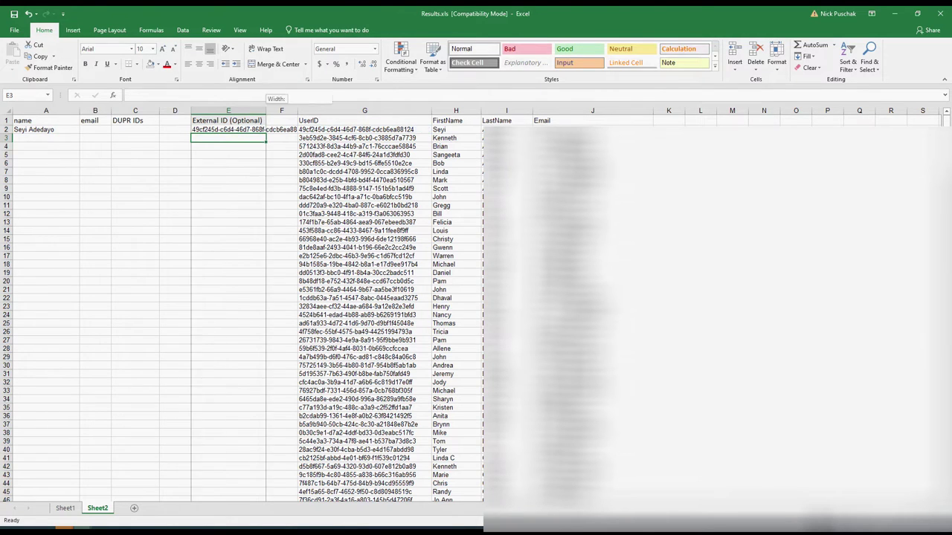
{"action": "left_click", "coordinate": [402, 129]}
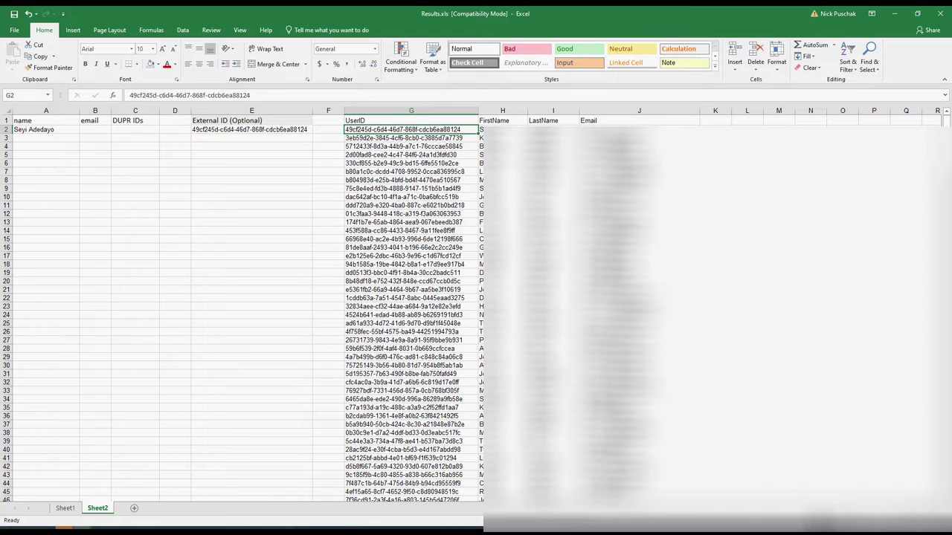
Step: Fill the name and External ID formulas from row 2 down through row 14 in columns A to E
{"action": "left_click_drag", "start_coordinate": [46, 129], "coordinate": [277, 231]}
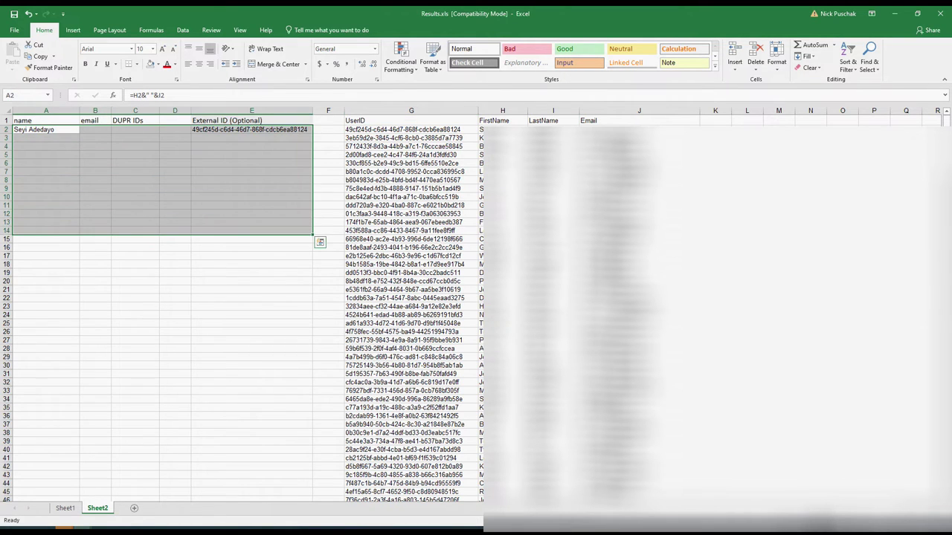
{"action": "key", "text": "ctrl+d"}
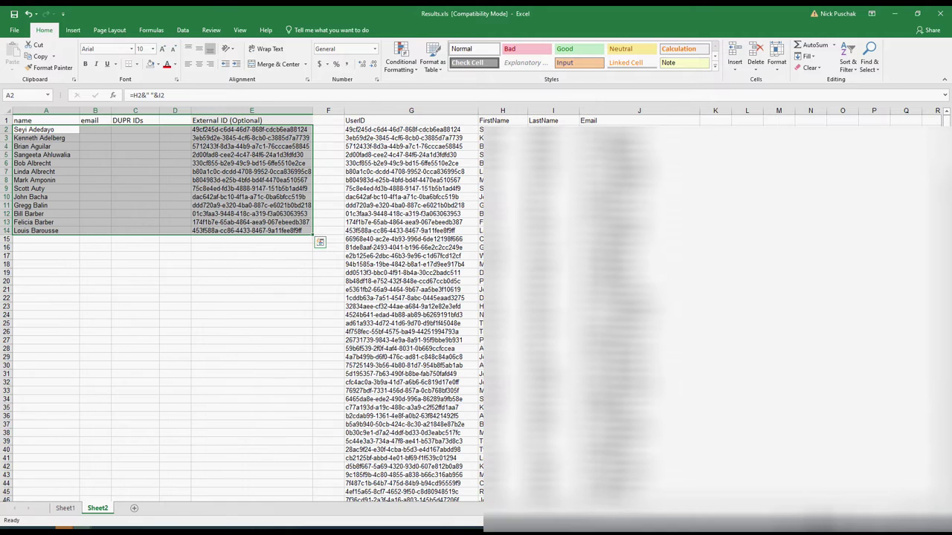
{"action": "key", "text": "Down"}
{"action": "key", "text": "Right"}
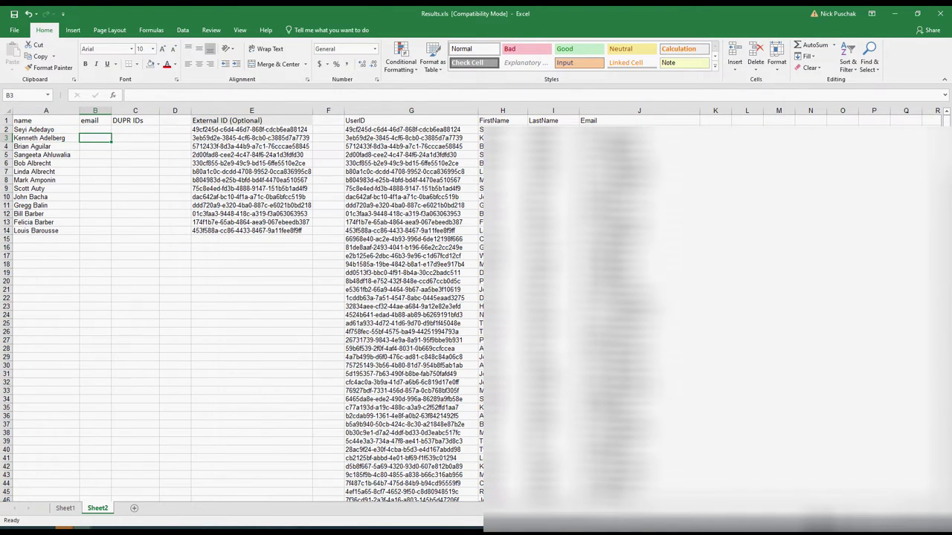
Step: Switch to the members-list CSV and examine the first member's DUPR ID and name
{"action": "key", "text": "Right"}
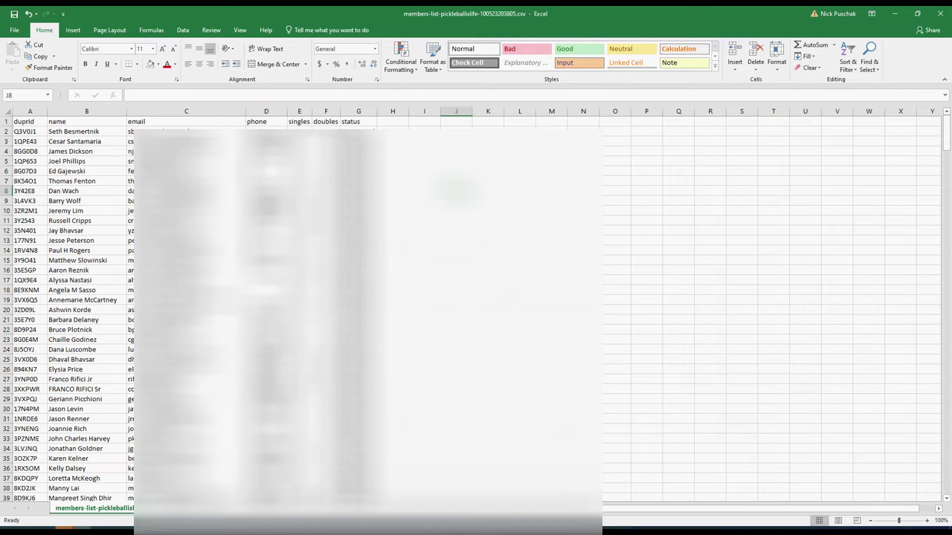
{"action": "left_click", "coordinate": [30, 132]}
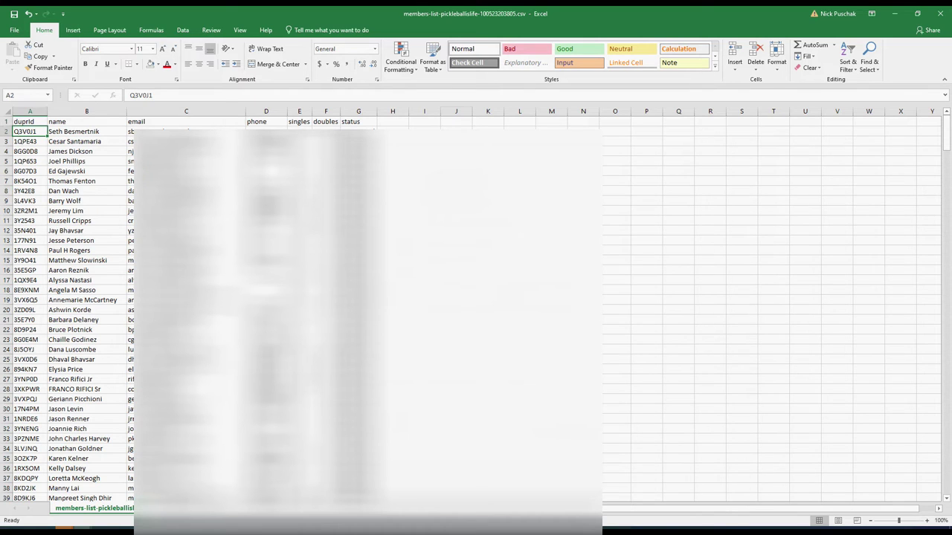
{"action": "left_click", "coordinate": [86, 131]}
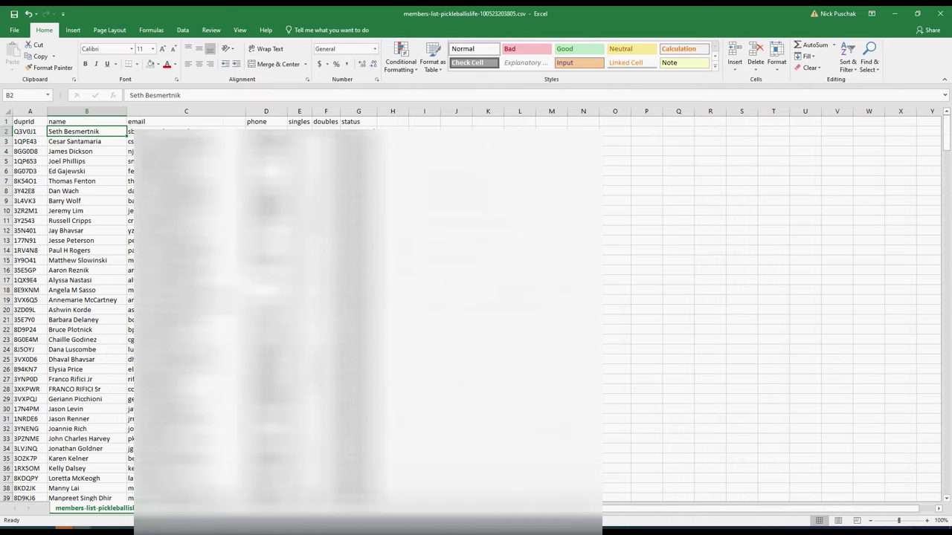
Step: Copy the duprId, name and email columns from the members-list CSV and paste them into Sheet2 of Results.xls starting at L1
{"action": "left_click_drag", "start_coordinate": [29, 111], "coordinate": [223, 111]}
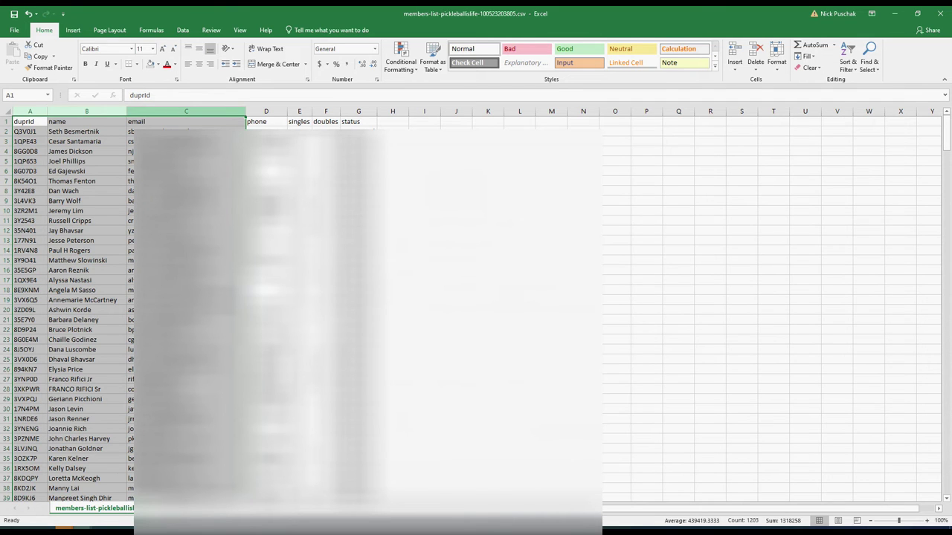
{"action": "key", "text": "ctrl+c"}
{"action": "key", "text": "alt+Tab"}
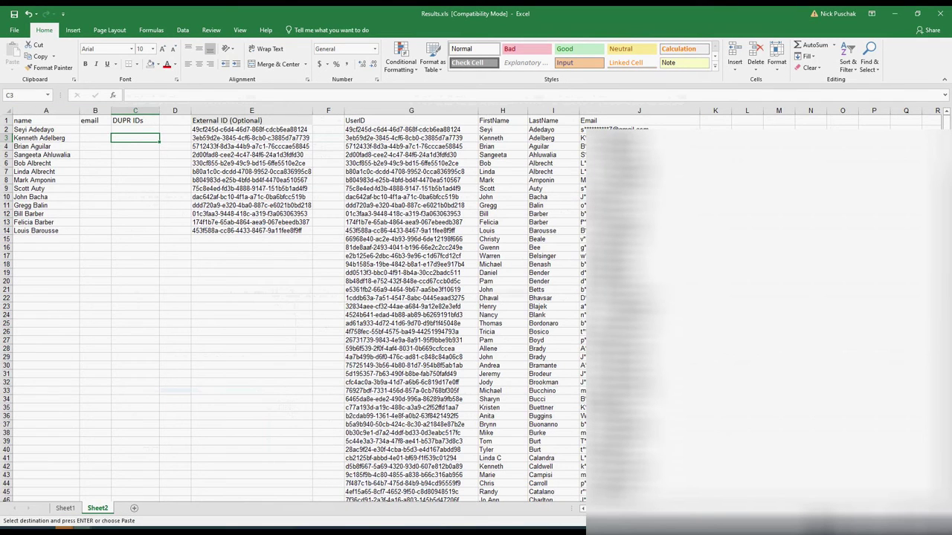
{"action": "left_click", "coordinate": [747, 120]}
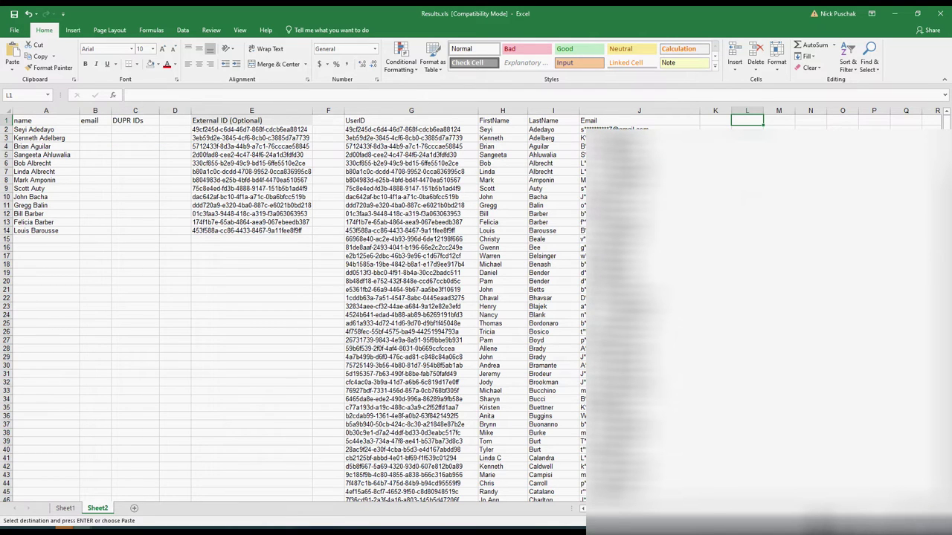
{"action": "key", "text": "ctrl+v"}
{"action": "left_click", "coordinate": [806, 154]}
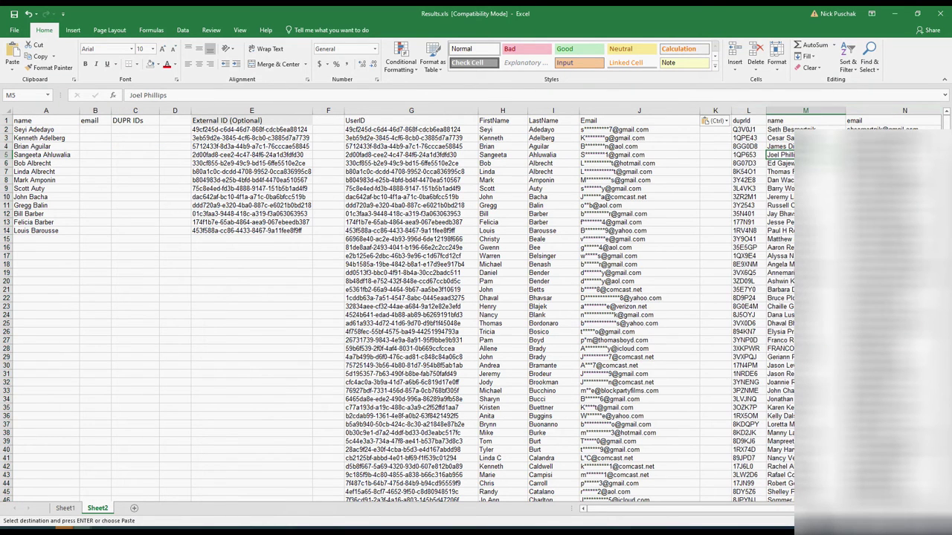
Step: Reorder the pasted columns to name, duprId, email and enter blank-safe exact-match VLOOKUPs of A2 in L:N, returning column 3 in B2 and 2 in C2
{"action": "left_click", "coordinate": [747, 129]}
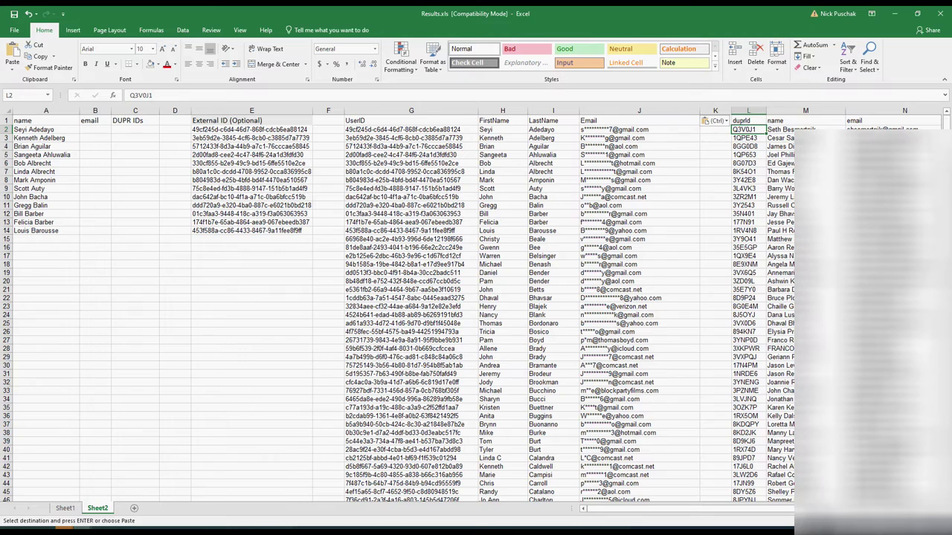
{"action": "key", "text": "Home"}
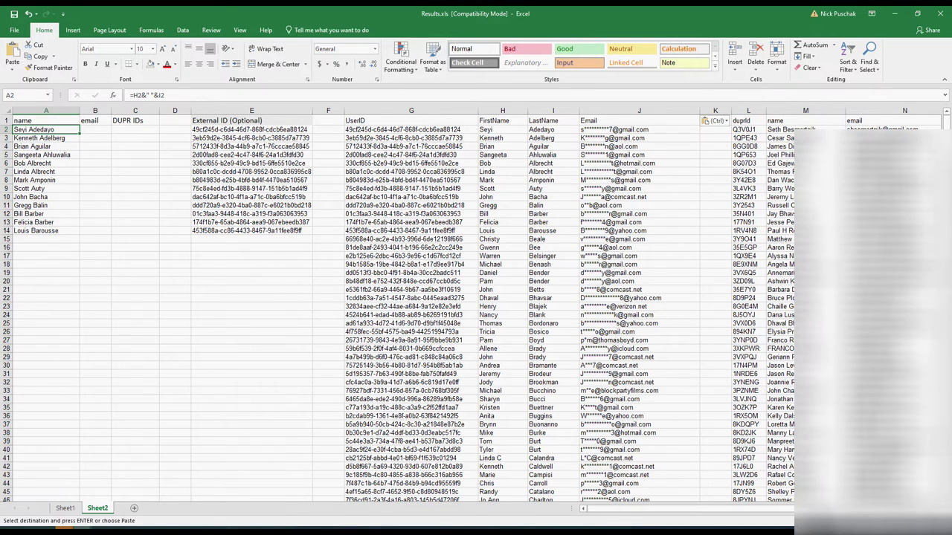
{"action": "left_click_drag", "start_coordinate": [749, 110], "coordinate": [892, 111]}
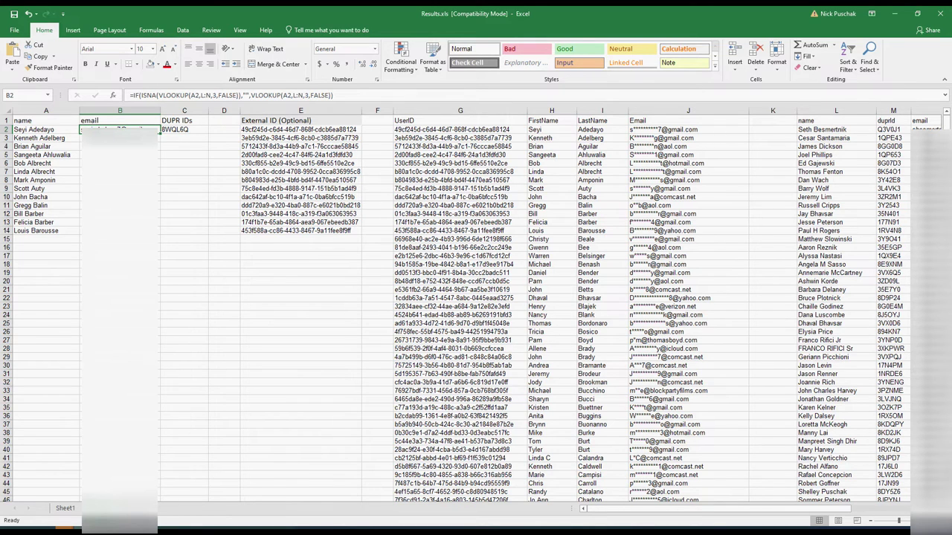
Step: Check the name and duprId lookup columns against the email and DUPR ID lookup formulas in B2 and C2
{"action": "left_click", "coordinate": [835, 120]}
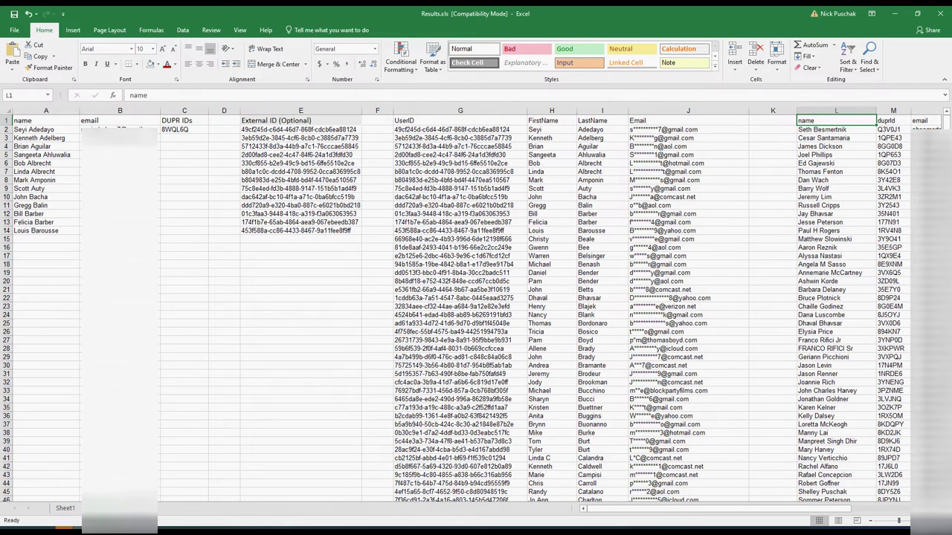
{"action": "left_click", "coordinate": [893, 120]}
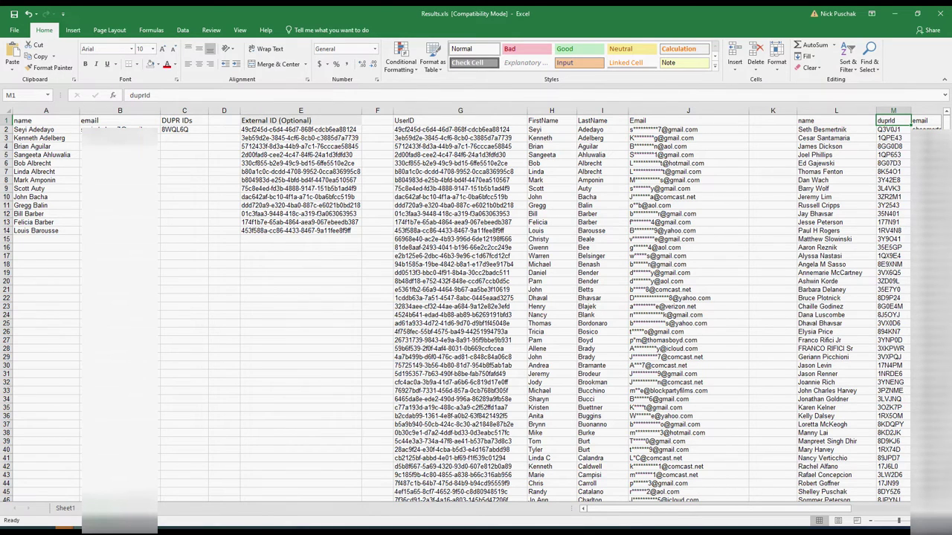
{"action": "left_click", "coordinate": [835, 120]}
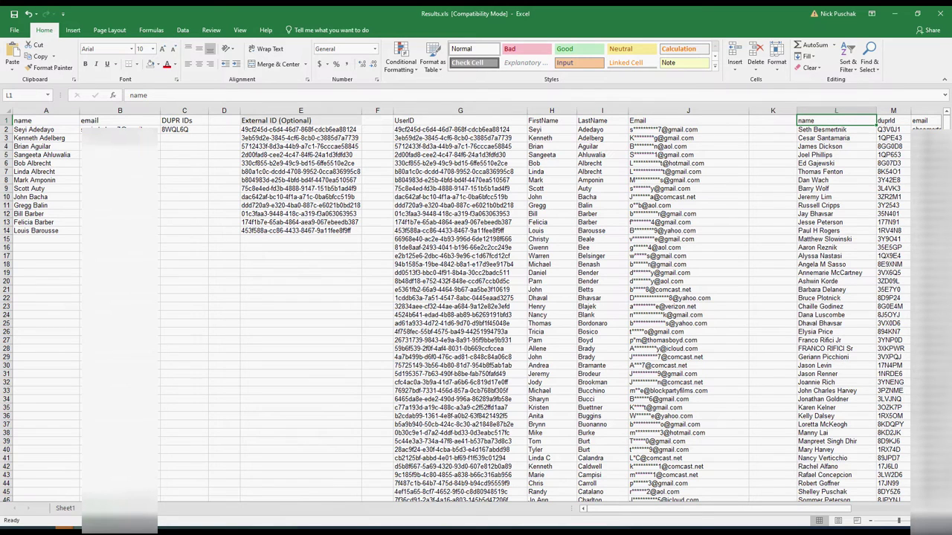
{"action": "left_click", "coordinate": [119, 129]}
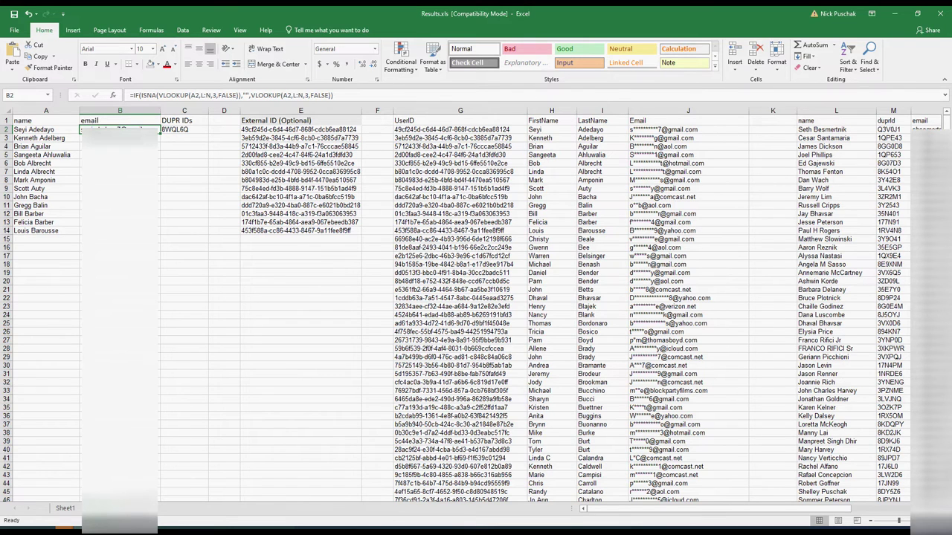
{"action": "left_click", "coordinate": [185, 130]}
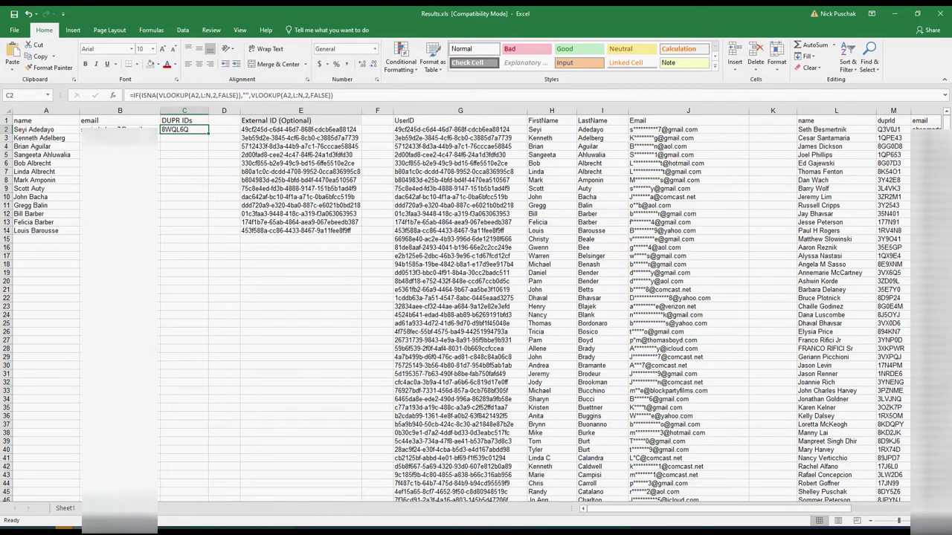
Step: Fill the name, email, DUPR ID and External ID formulas from row 2 down through row 41 in columns A to E
{"action": "left_click_drag", "start_coordinate": [45, 129], "coordinate": [312, 458]}
{"action": "key", "text": "ctrl+d"}
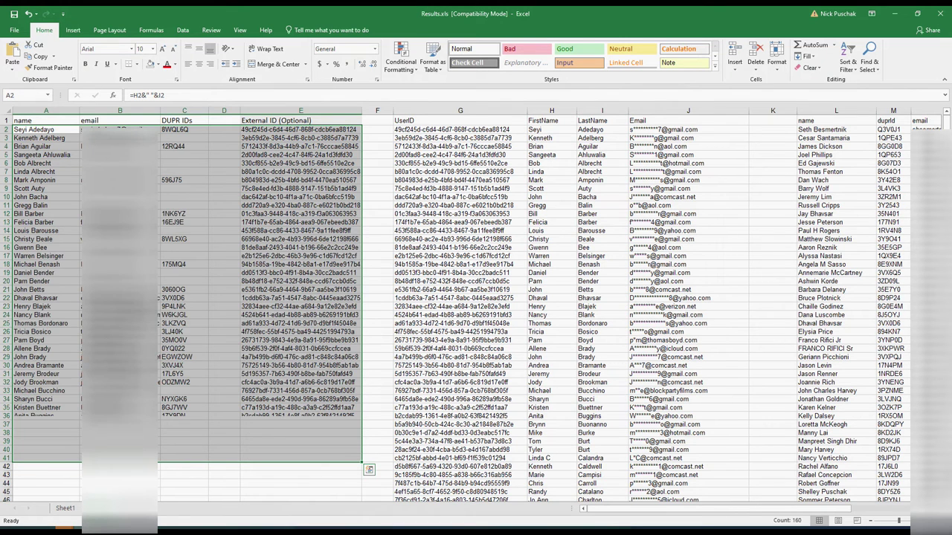
{"action": "left_click", "coordinate": [120, 255]}
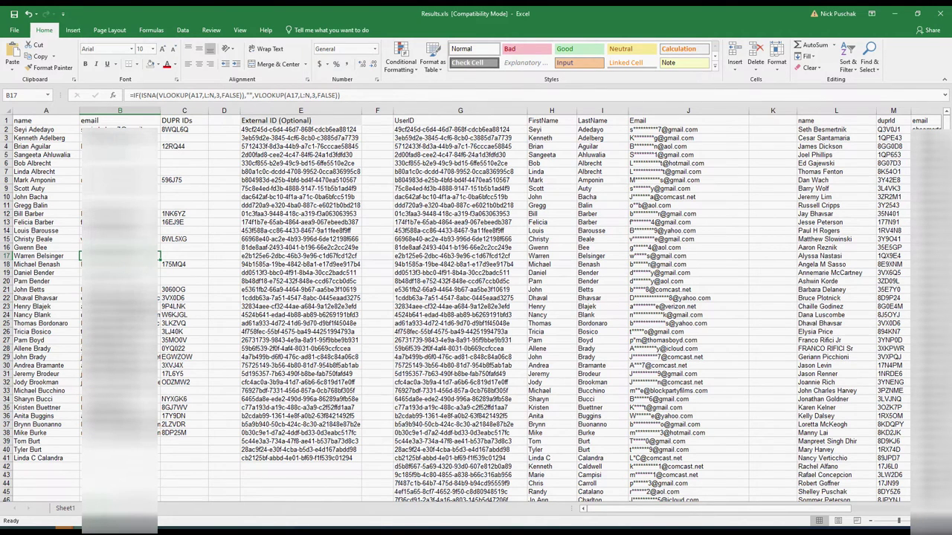
Step: Review the source columns for names, DUPR IDs and UserIDs, the External ID link in E2, and the name and email formulas in row 4
{"action": "left_click_drag", "start_coordinate": [836, 111], "coordinate": [892, 111]}
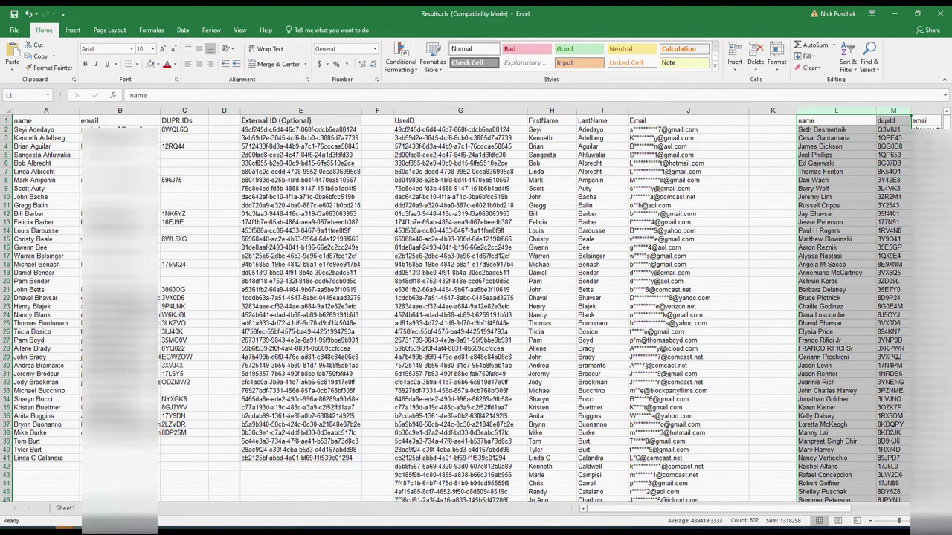
{"action": "left_click", "coordinate": [546, 129]}
{"action": "left_click", "coordinate": [598, 129]}
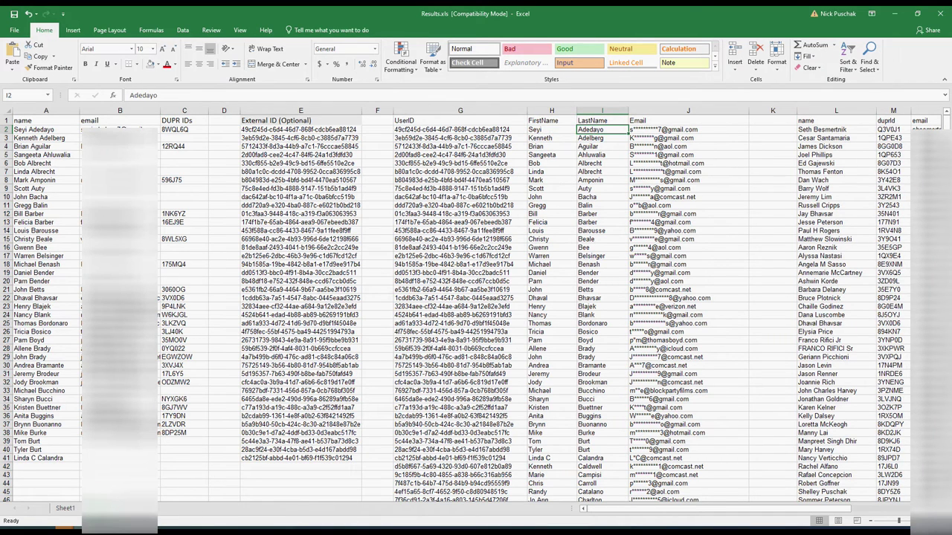
{"action": "left_click", "coordinate": [460, 130]}
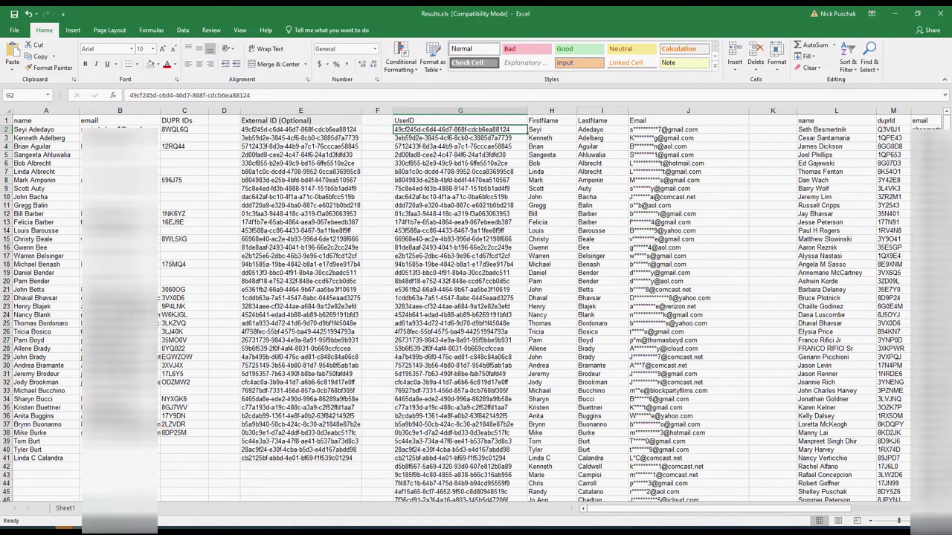
{"action": "left_click", "coordinate": [300, 130]}
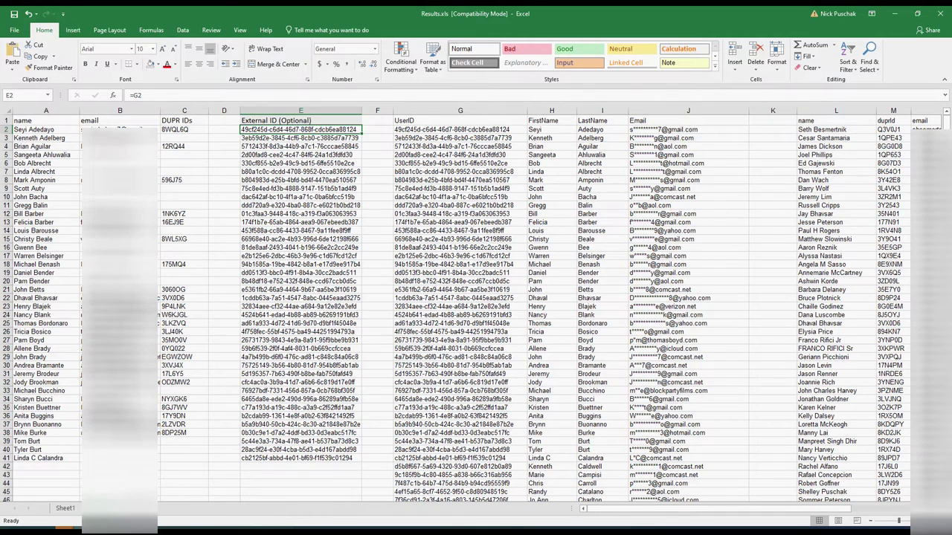
{"action": "left_click", "coordinate": [46, 147]}
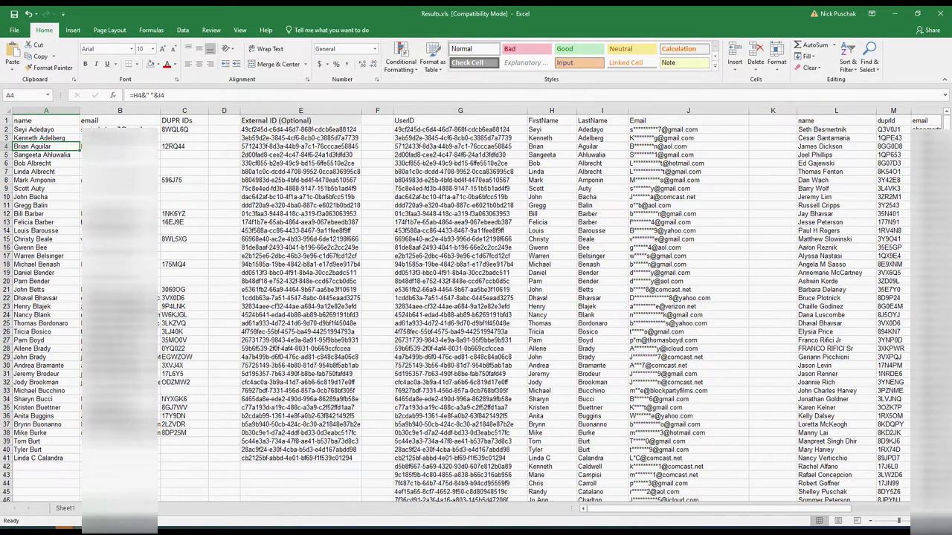
{"action": "left_click", "coordinate": [119, 146]}
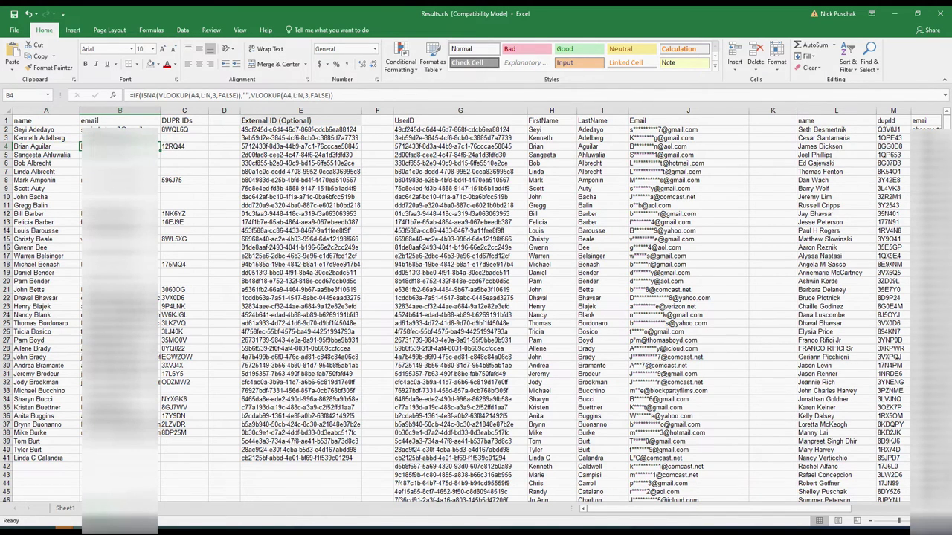
{"action": "left_click_drag", "start_coordinate": [46, 146], "coordinate": [120, 146]}
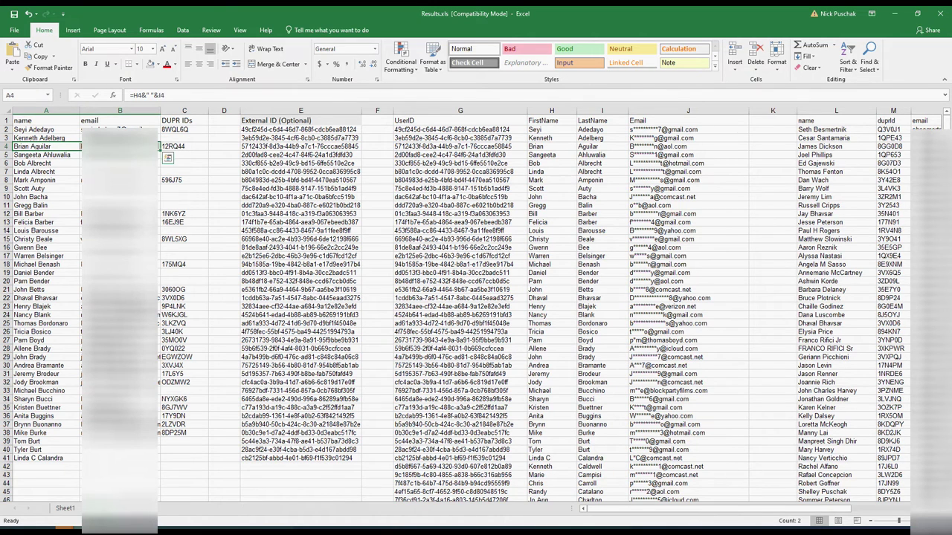
{"action": "key", "text": "Escape"}
{"action": "left_click", "coordinate": [63, 499]}
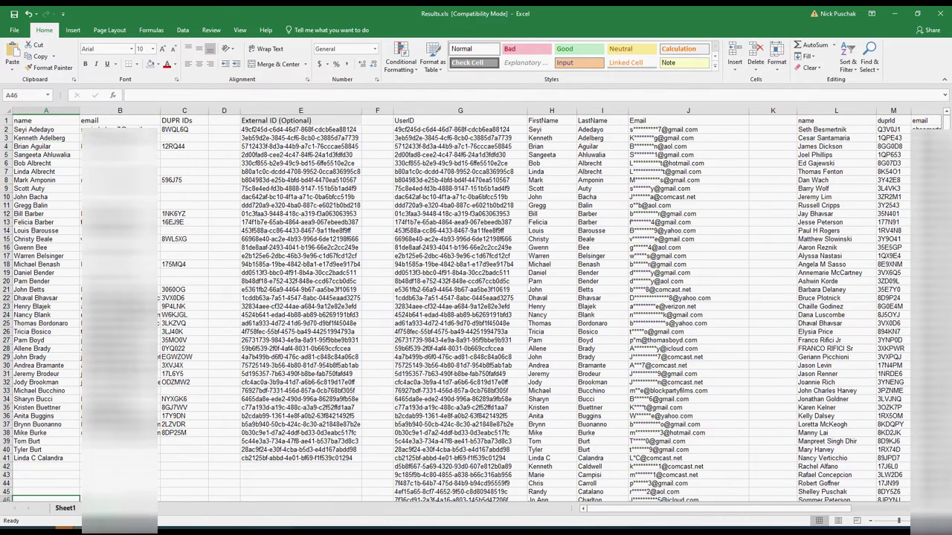
Step: Switch to Sheet1 and examine the Team A and Team B player name columns, including the range N2:Q12
{"action": "left_click", "coordinate": [65, 508]}
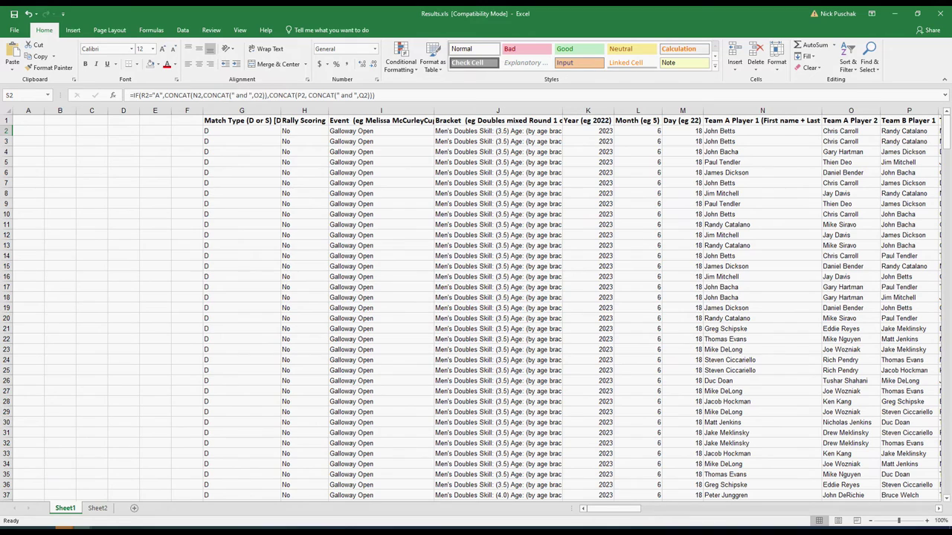
{"action": "left_click", "coordinate": [762, 214]}
{"action": "key", "text": "Right"}
{"action": "key", "text": "Right"}
{"action": "key", "text": "Right"}
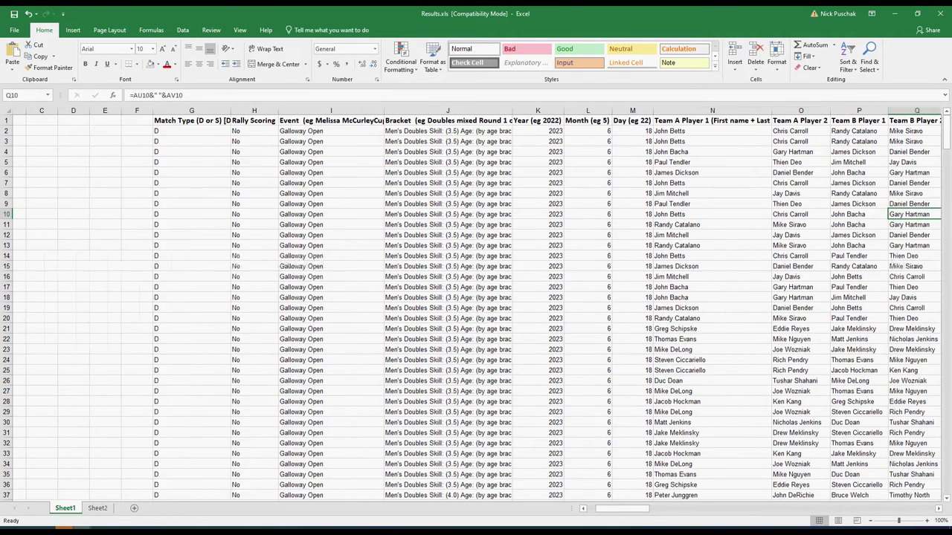
{"action": "key", "text": "Left"}
{"action": "key", "text": "Left"}
{"action": "key", "text": "Left"}
{"action": "key", "text": "Left"}
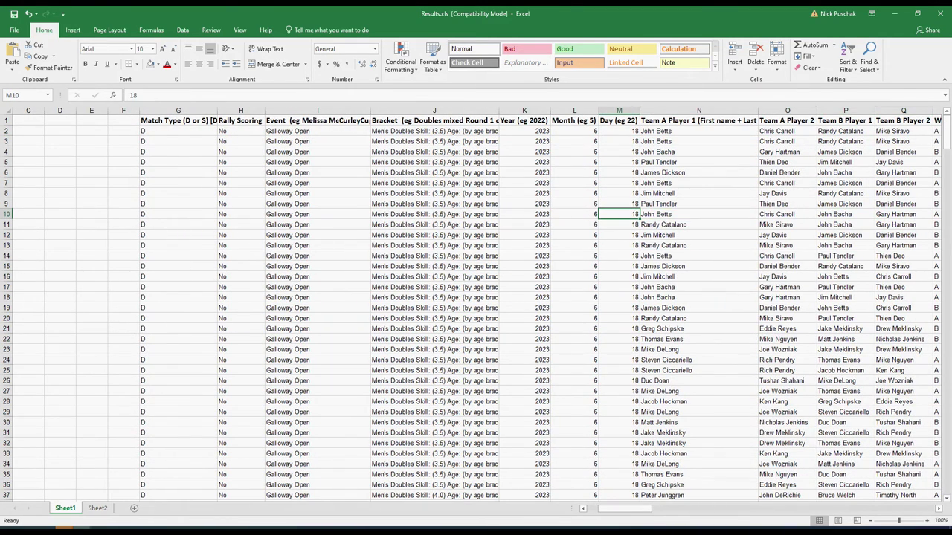
{"action": "key", "text": "Right"}
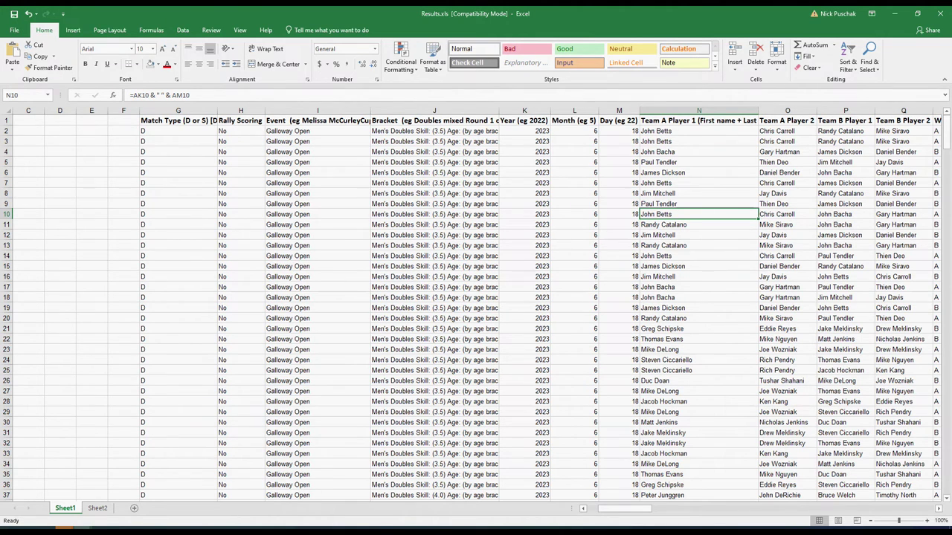
{"action": "left_click_drag", "start_coordinate": [699, 132], "coordinate": [900, 235]}
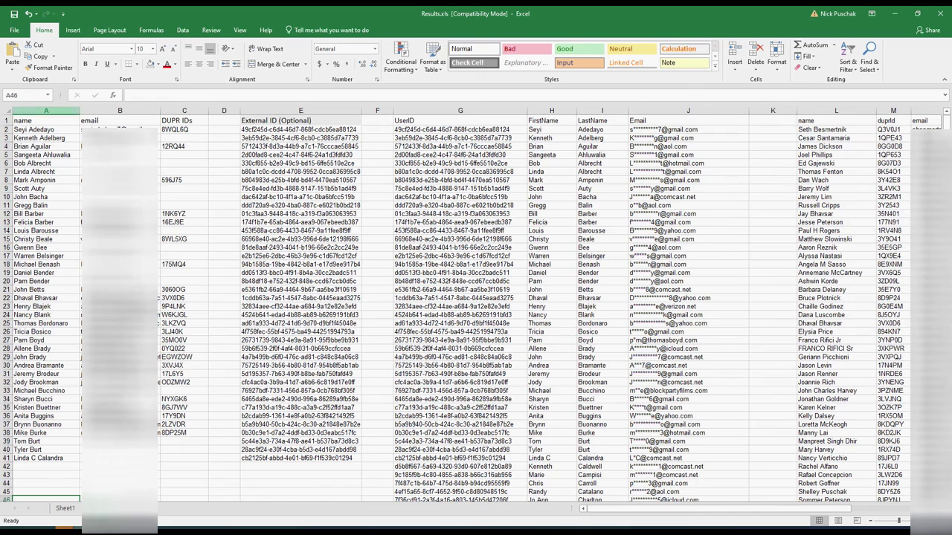
Step: Return to Sheet2 and fill the columns A to E formulas from row 41 down through the last player in row 287
{"action": "left_click_drag", "start_coordinate": [45, 129], "coordinate": [45, 382]}
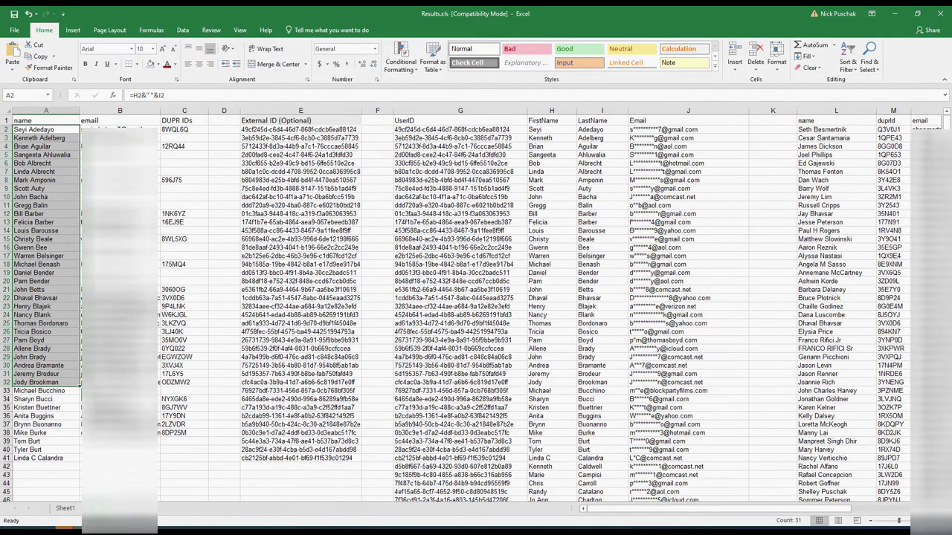
{"action": "left_click", "coordinate": [45, 408]}
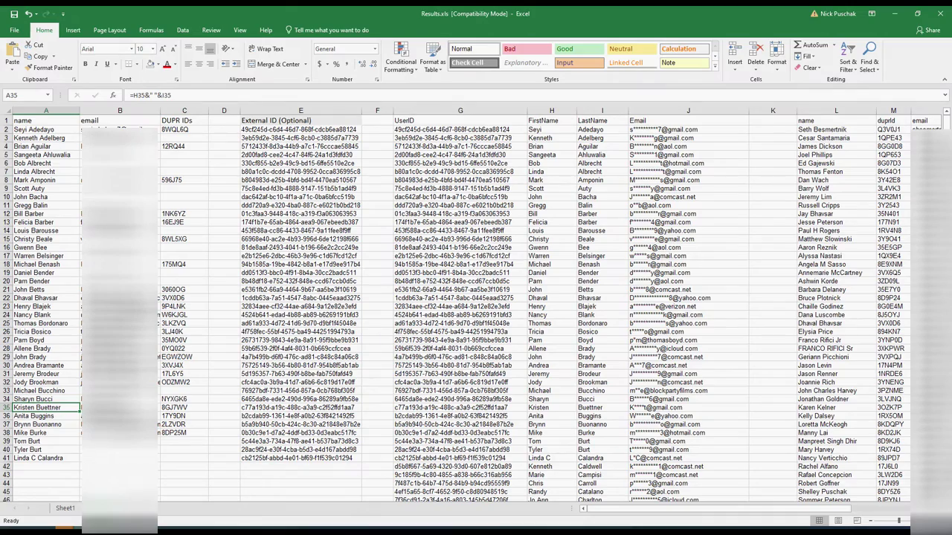
{"action": "left_click_drag", "start_coordinate": [45, 458], "coordinate": [346, 297]}
{"action": "key", "text": "ctrl+d"}
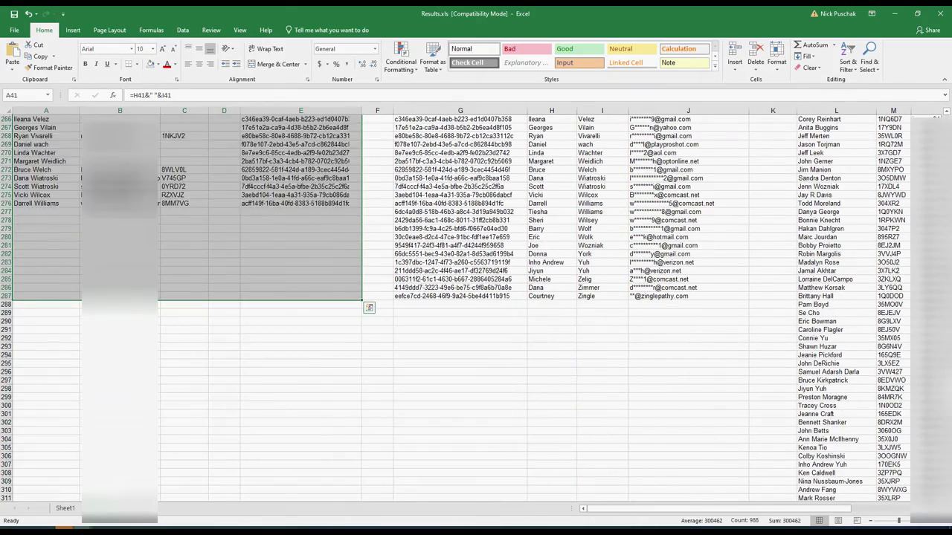
{"action": "key", "text": "Escape"}
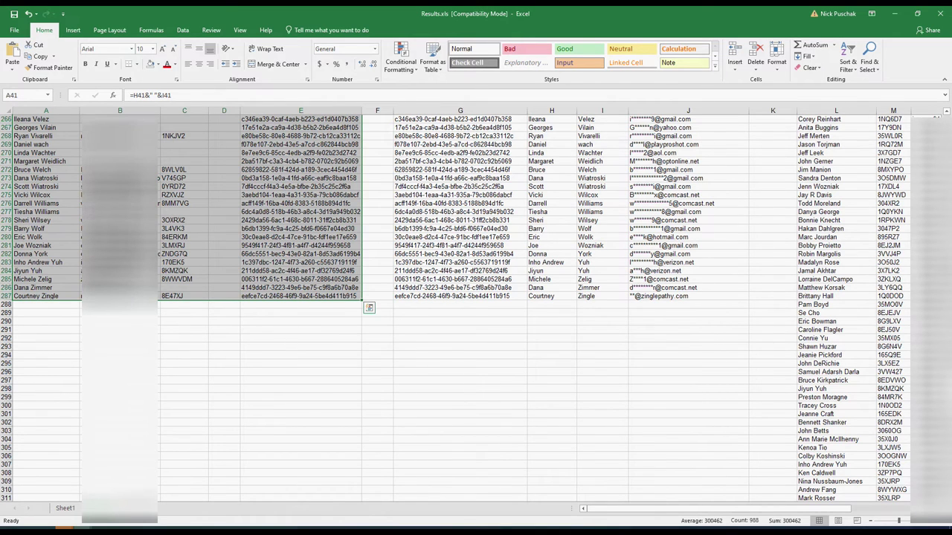
{"action": "left_click", "coordinate": [460, 296]}
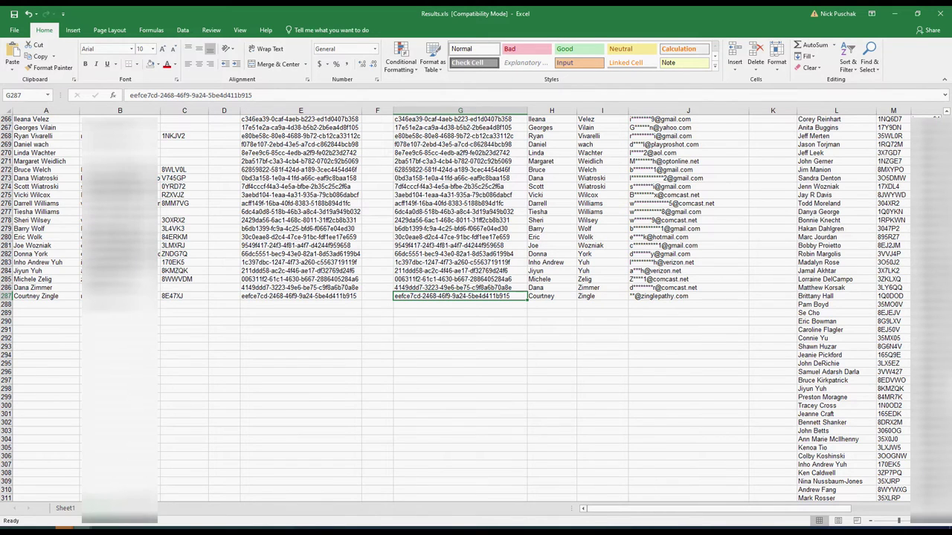
Step: Compare the full name column on Sheet2 with the Team A Player 1 names on Sheet1
{"action": "left_click", "coordinate": [45, 110]}
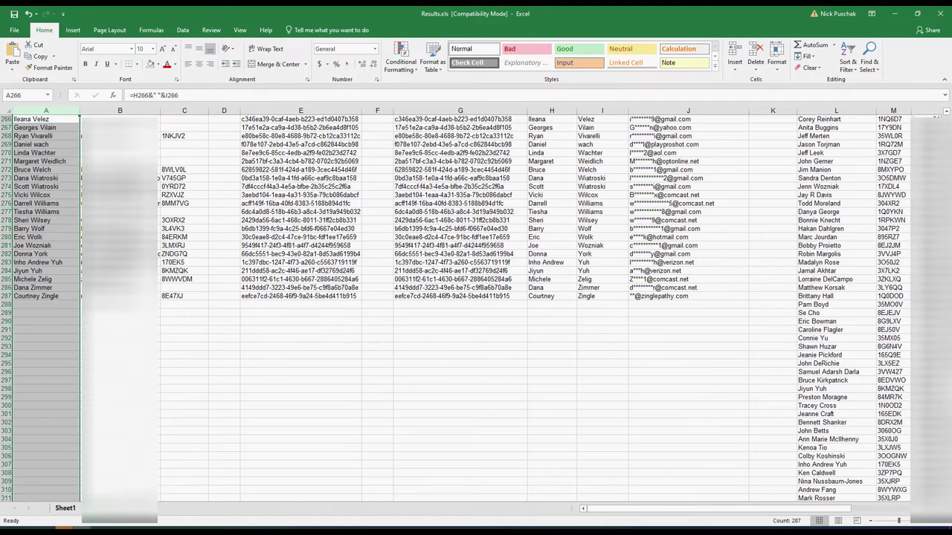
{"action": "left_click", "coordinate": [120, 405]}
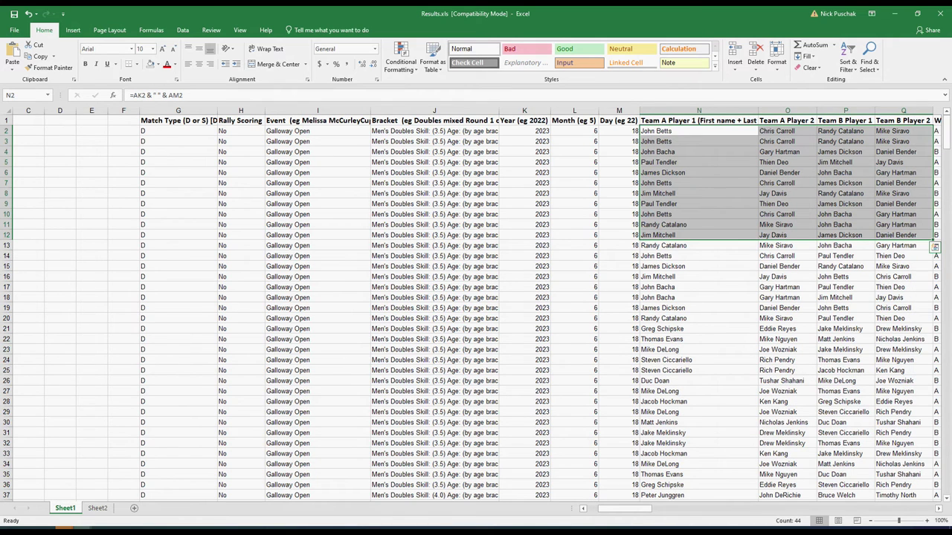
{"action": "left_click", "coordinate": [698, 162]}
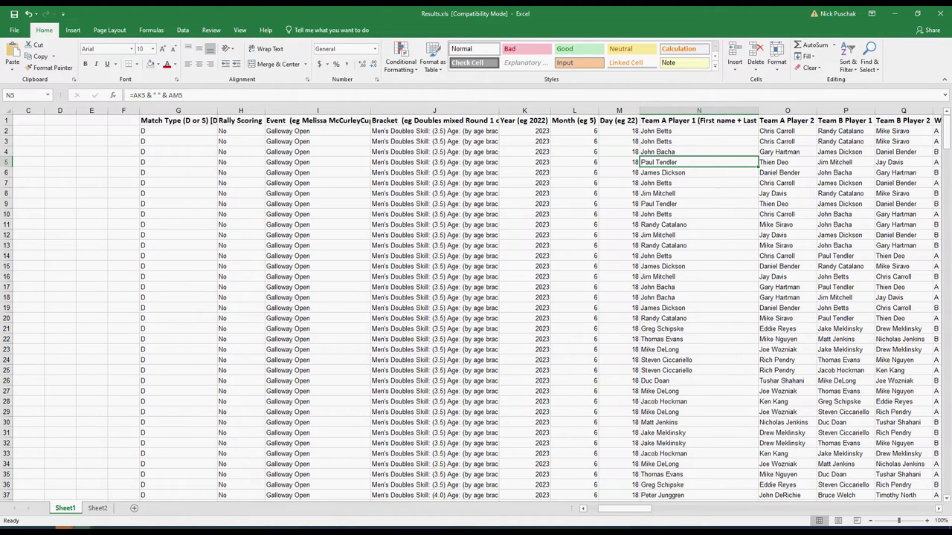
Step: Examine the Team A and Team B player name formulas in N2 to Q2 on Sheet1
{"action": "key", "text": "Up"}
{"action": "key", "text": "Up"}
{"action": "key", "text": "Up"}
{"action": "key", "text": "Right"}
{"action": "key", "text": "Right"}
{"action": "key", "text": "Right"}
{"action": "key", "text": "Right"}
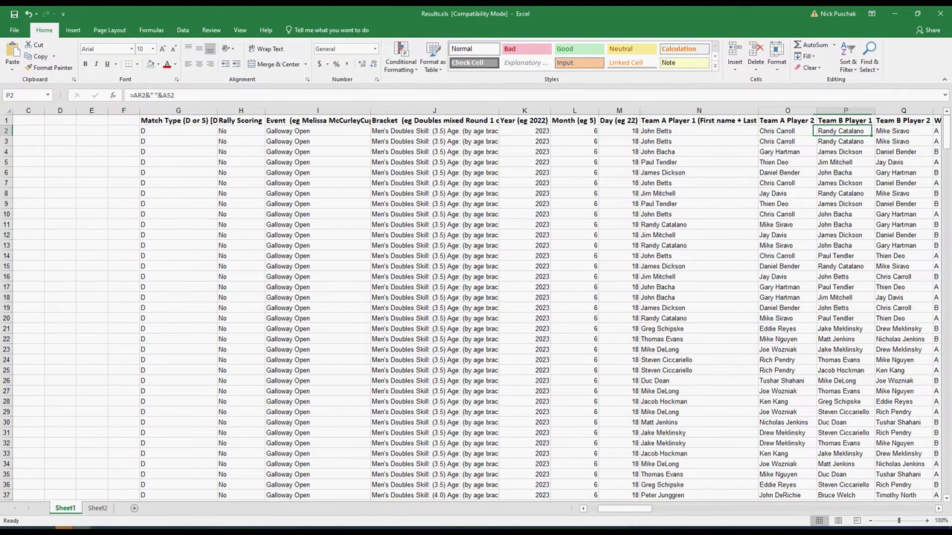
{"action": "key", "text": "Left"}
{"action": "key", "text": "Left"}
{"action": "key", "text": "Left"}
{"action": "key", "text": "Left"}
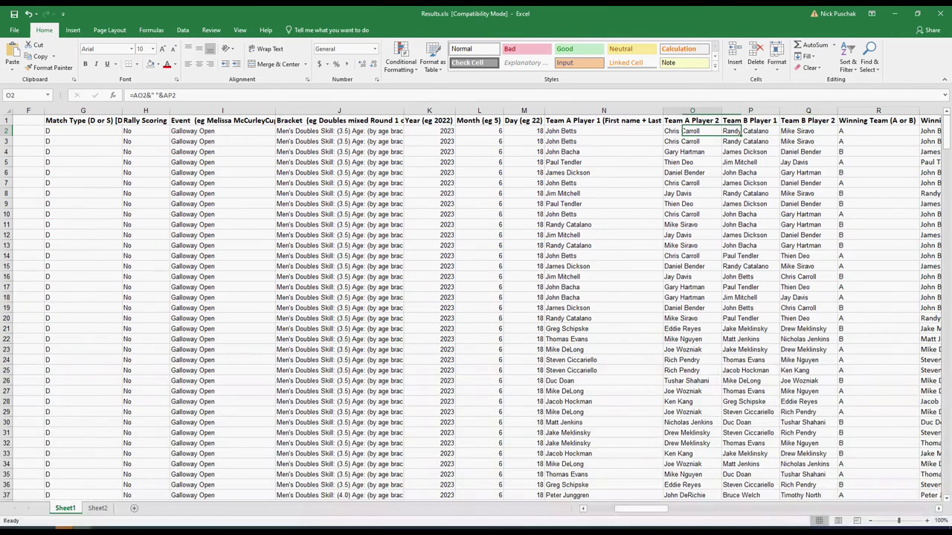
{"action": "key", "text": "Right"}
{"action": "key", "text": "Right"}
{"action": "key", "text": "Right"}
{"action": "key", "text": "Left"}
{"action": "key", "text": "Left"}
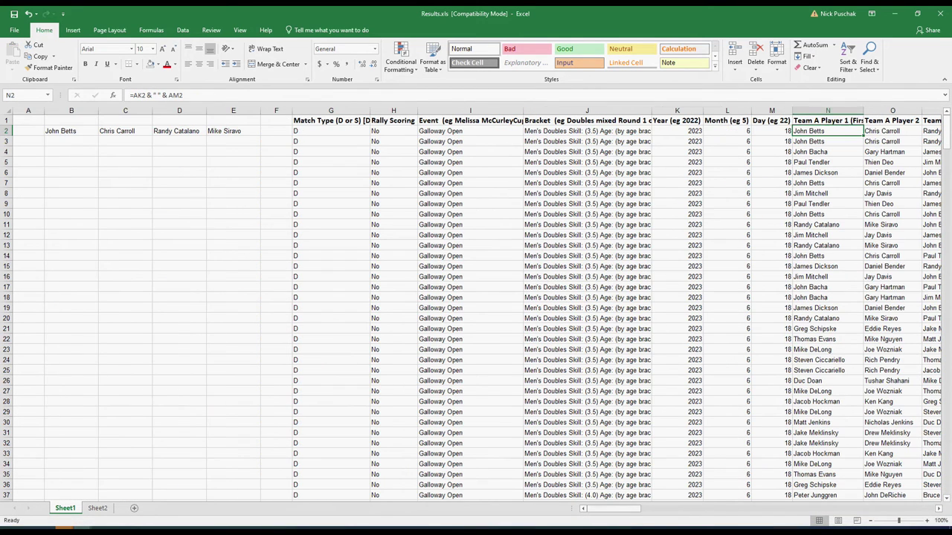
Step: Inspect the VLOOKUP formulas starting in B2 that match the row 2 players against column A of Sheet2
{"action": "left_click", "coordinate": [71, 131]}
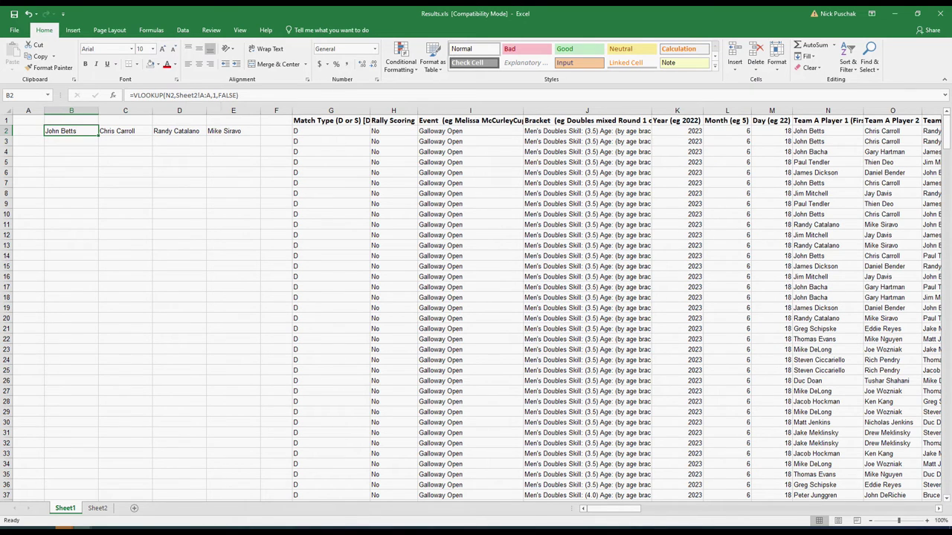
{"action": "key", "text": "Right"}
{"action": "key", "text": "Right"}
{"action": "key", "text": "Left"}
{"action": "key", "text": "Right"}
{"action": "key", "text": "Left"}
{"action": "key", "text": "Left"}
Step: Fill the B2:E2 name lookup formulas down through the last match in row 416
{"action": "left_click_drag", "start_coordinate": [71, 130], "coordinate": [233, 131]}
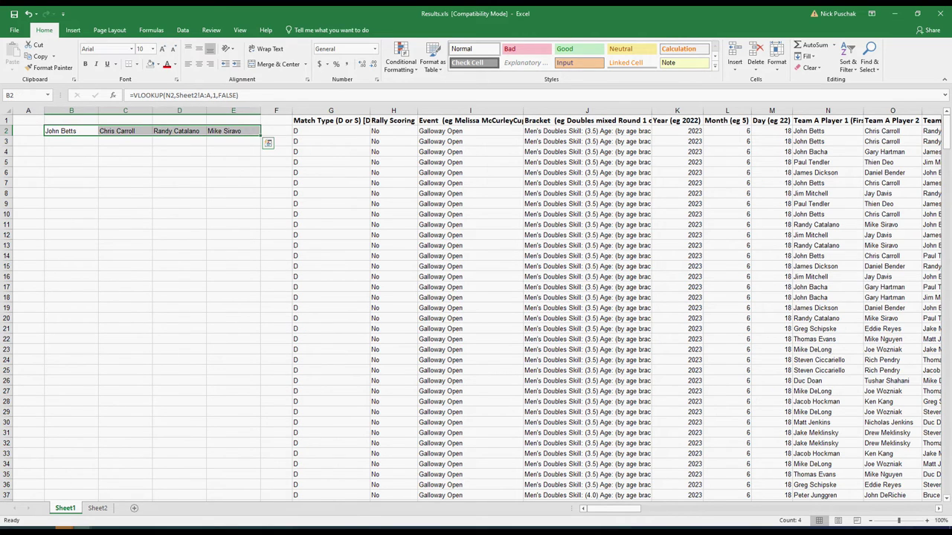
{"action": "left_click_drag", "start_coordinate": [947, 128], "coordinate": [946, 467]}
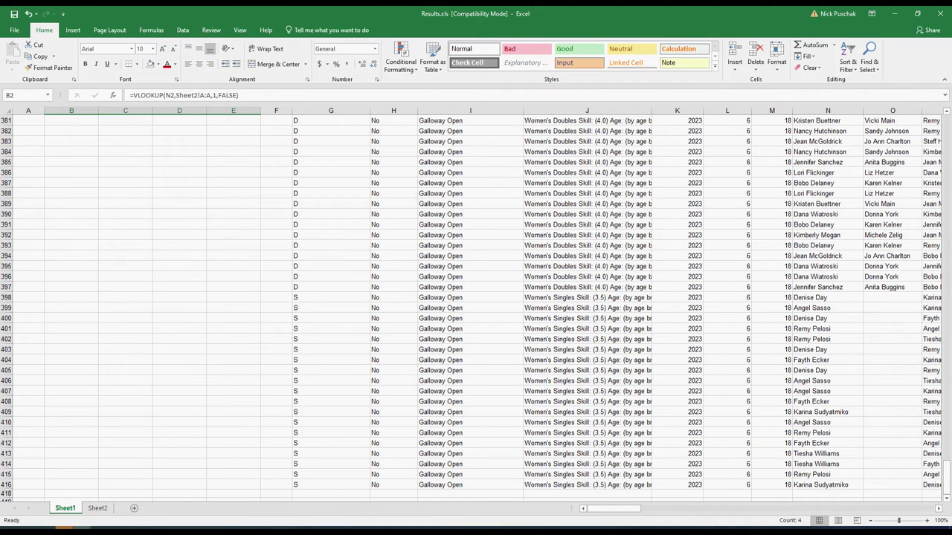
{"action": "left_click", "coordinate": [233, 484], "text": "shift"}
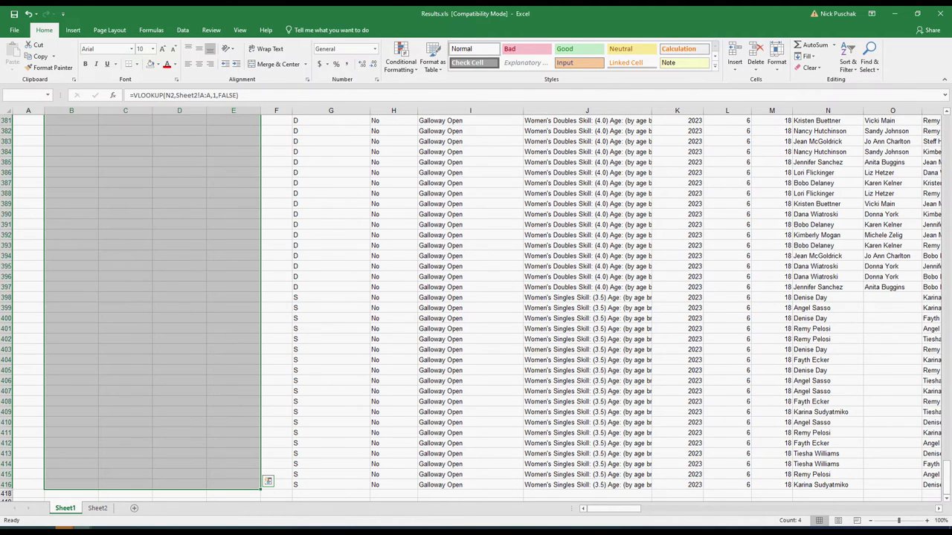
{"action": "key", "text": "ctrl+d"}
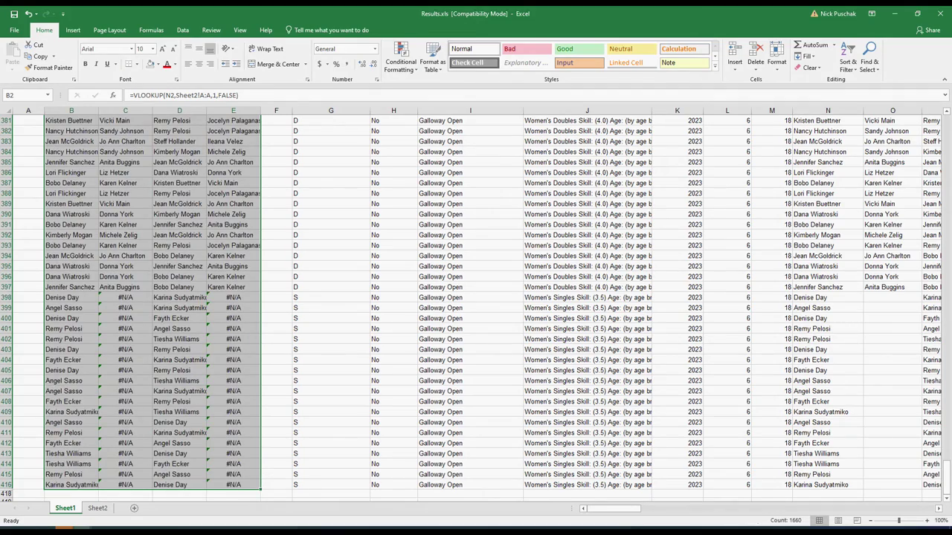
Step: Check the lookup results in columns B to E from row 416 back up to row 2 for unmatched names
{"action": "scroll", "coordinate": [475, 304], "scroll_direction": "up", "scroll_amount": 18}
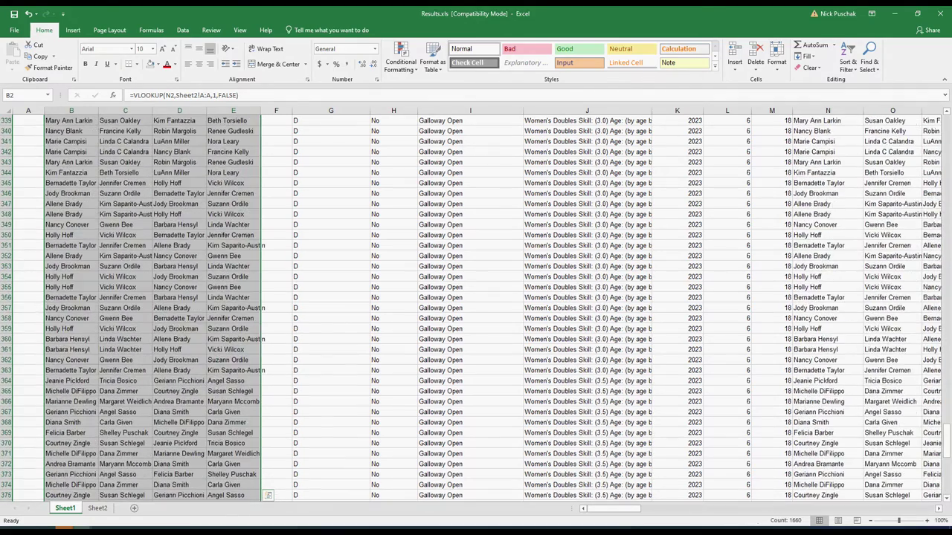
{"action": "scroll", "coordinate": [476, 305], "scroll_direction": "up", "scroll_amount": 18}
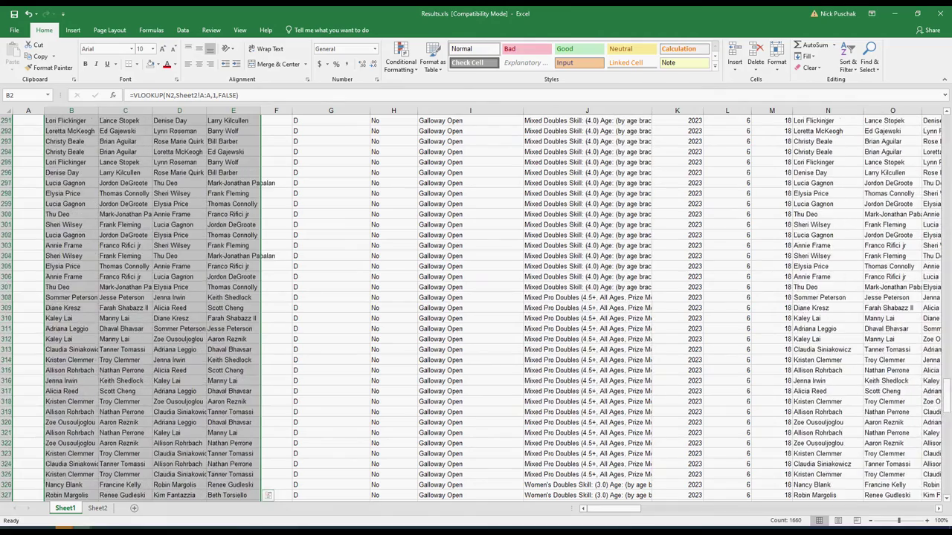
{"action": "scroll", "coordinate": [476, 305], "scroll_direction": "up", "scroll_amount": 19}
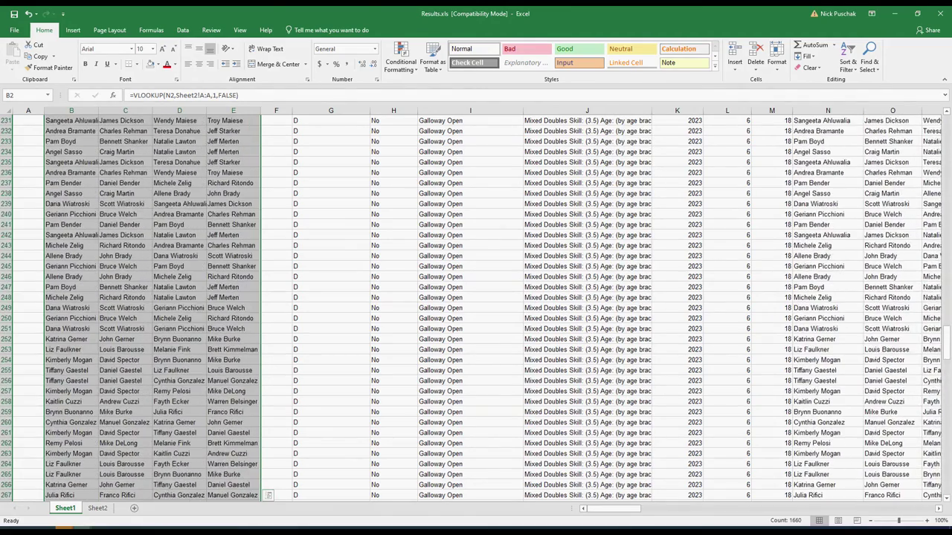
{"action": "scroll", "coordinate": [475, 305], "scroll_direction": "up", "scroll_amount": 16}
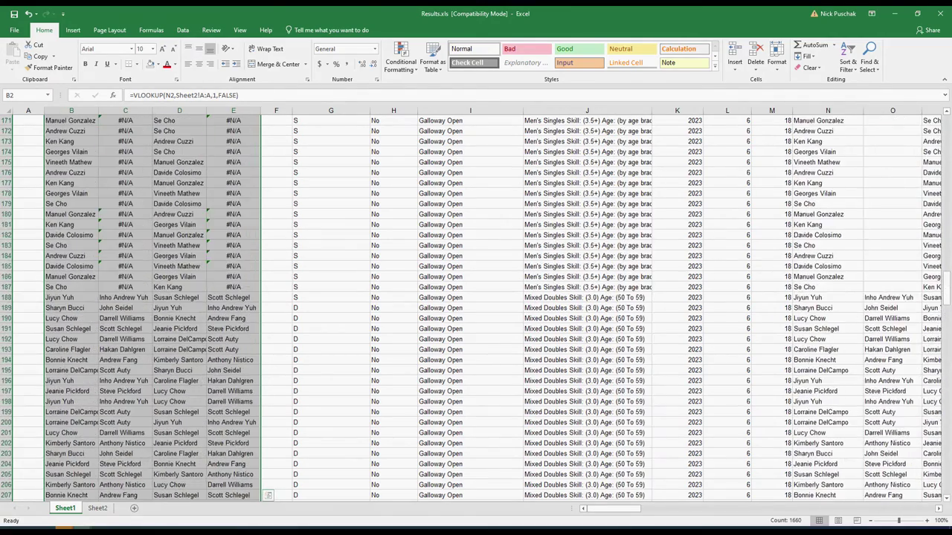
{"action": "scroll", "coordinate": [476, 305], "scroll_direction": "up", "scroll_amount": 2}
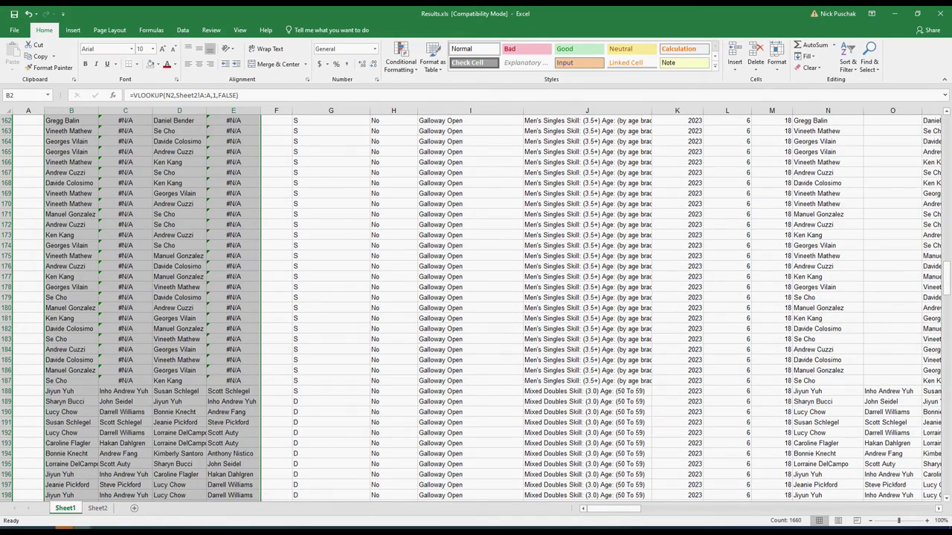
{"action": "scroll", "coordinate": [476, 305], "scroll_direction": "up", "scroll_amount": 15}
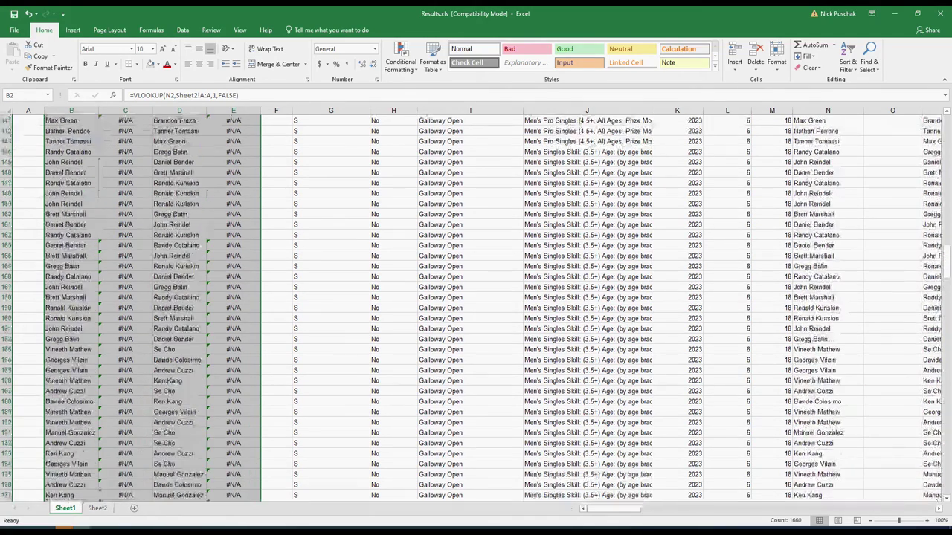
{"action": "scroll", "coordinate": [476, 305], "scroll_direction": "up", "scroll_amount": 14}
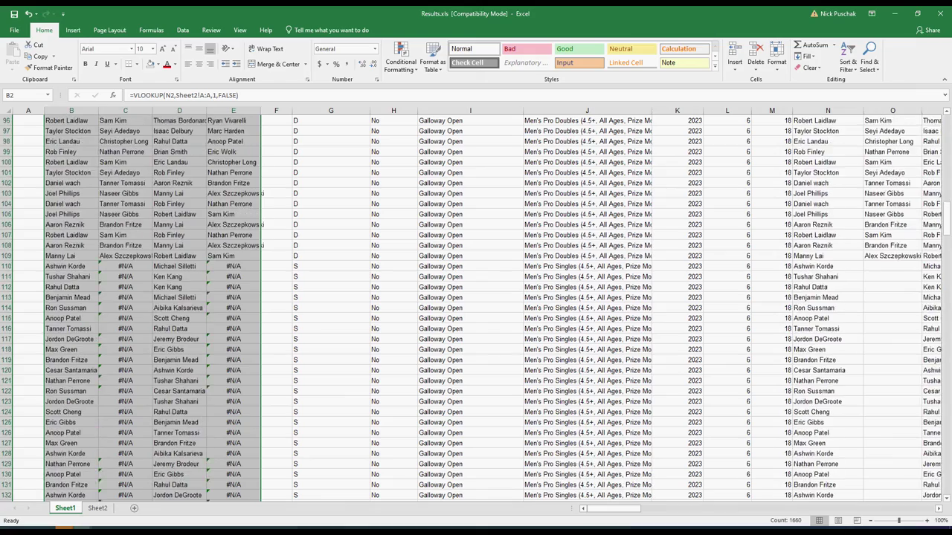
{"action": "scroll", "coordinate": [476, 305], "scroll_direction": "up", "scroll_amount": 17}
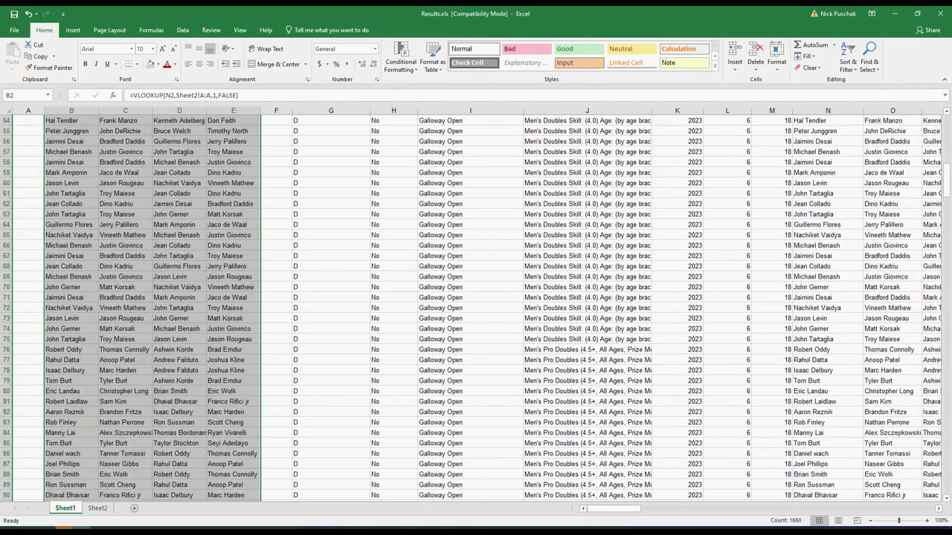
{"action": "scroll", "coordinate": [476, 305], "scroll_direction": "up", "scroll_amount": 8}
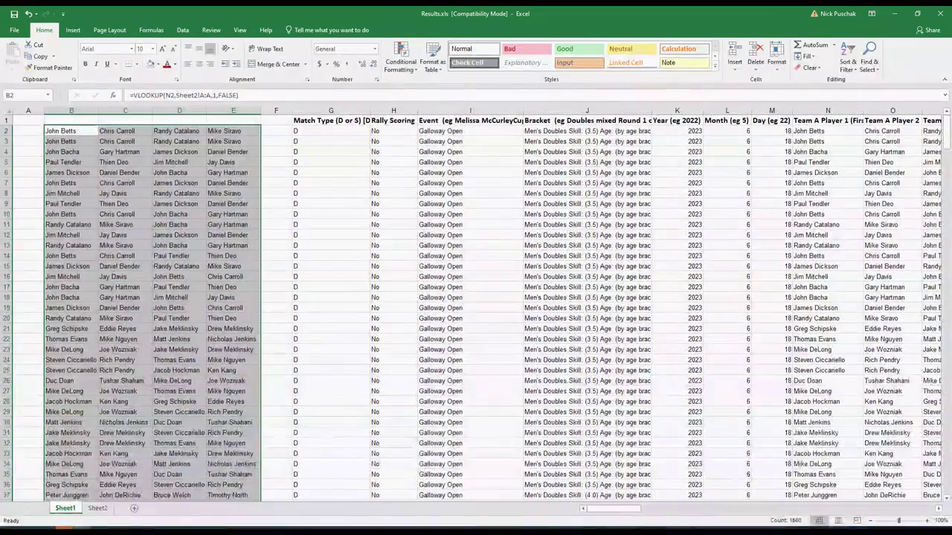
{"action": "left_click", "coordinate": [234, 297]}
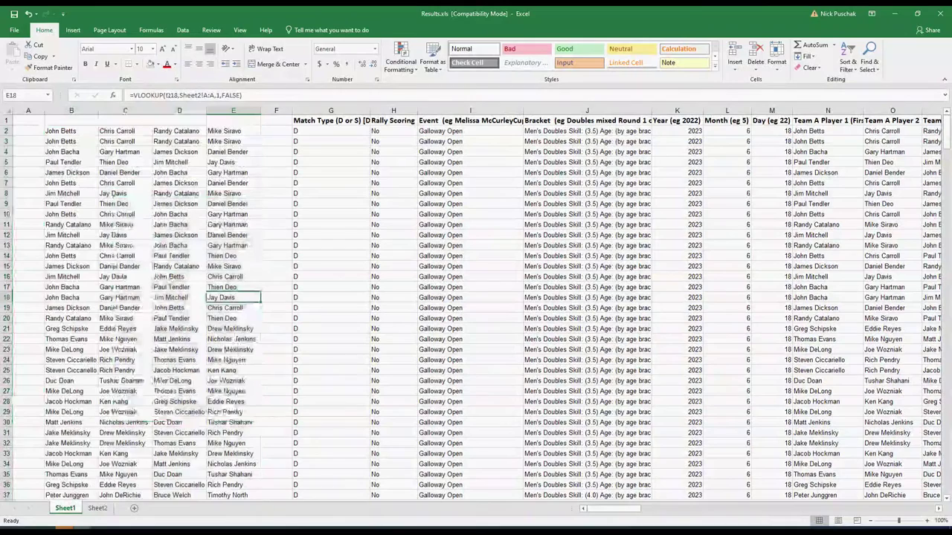
{"action": "left_click", "coordinate": [72, 131]}
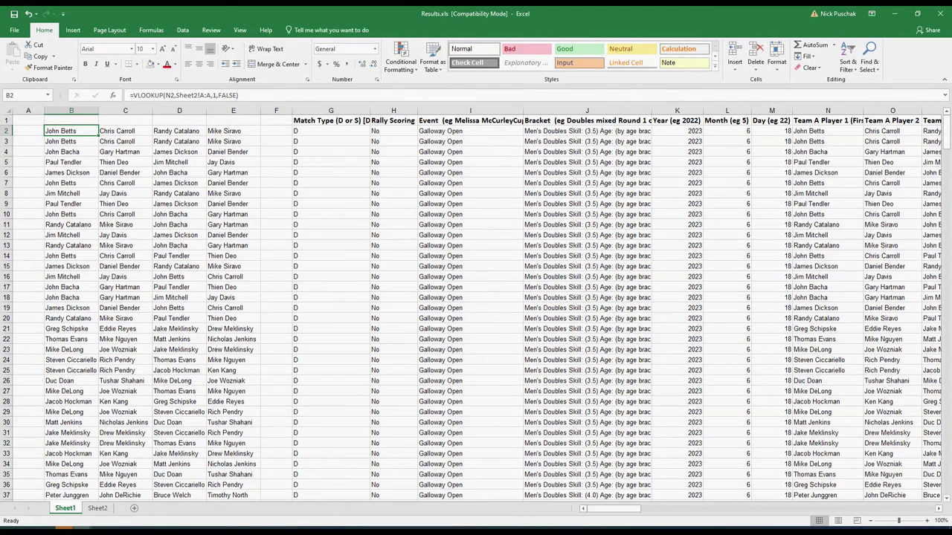
{"action": "scroll", "coordinate": [476, 309], "scroll_direction": "down", "scroll_amount": 4}
{"action": "scroll", "coordinate": [476, 309], "scroll_direction": "up", "scroll_amount": 4}
Step: On Sheet2, review the full name column A against the source UserID, FirstName, LastName and Email columns G to J
{"action": "left_click", "coordinate": [98, 507]}
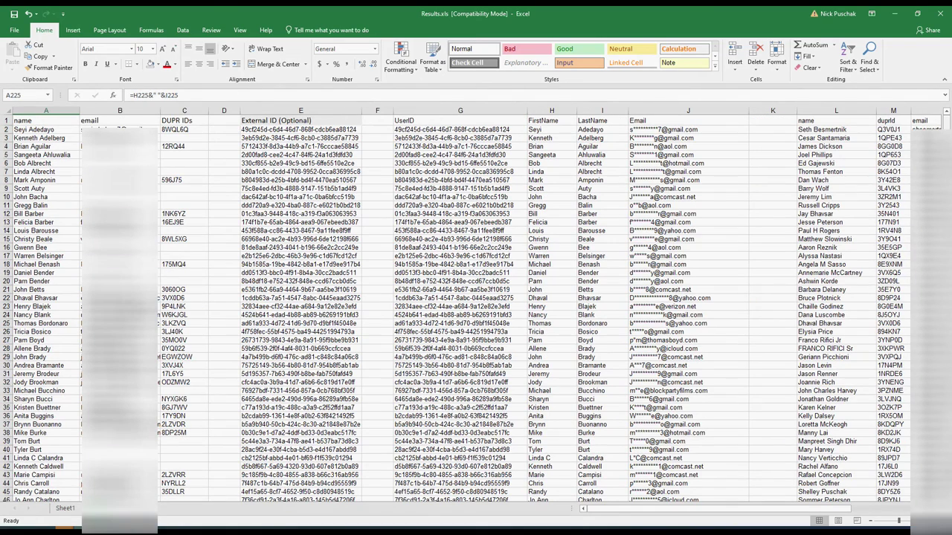
{"action": "left_click", "coordinate": [46, 475]}
{"action": "left_click", "coordinate": [46, 129]}
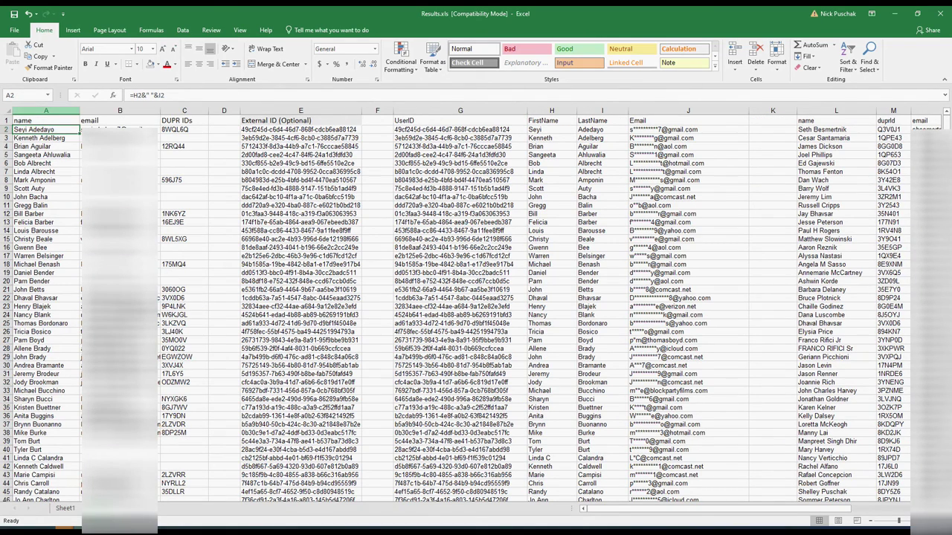
{"action": "left_click", "coordinate": [46, 110]}
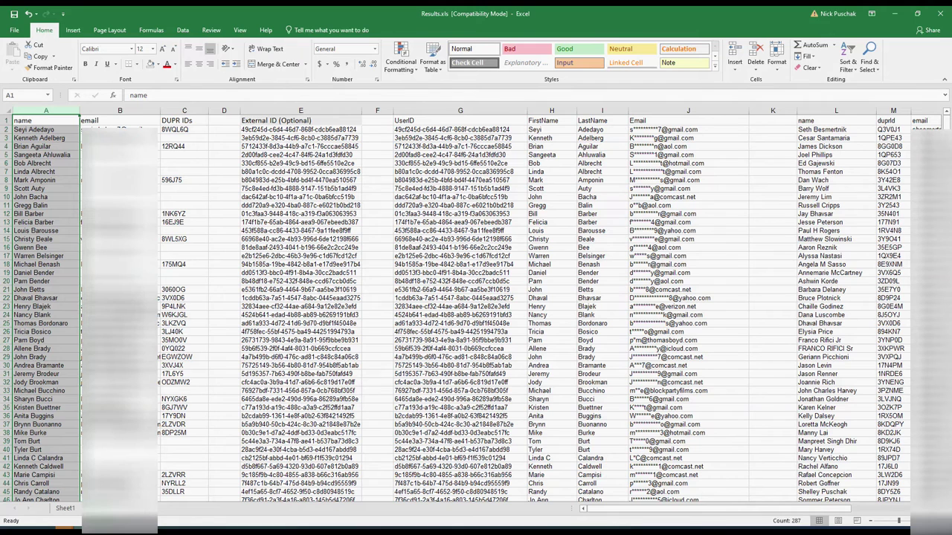
{"action": "left_click_drag", "start_coordinate": [460, 110], "coordinate": [687, 110]}
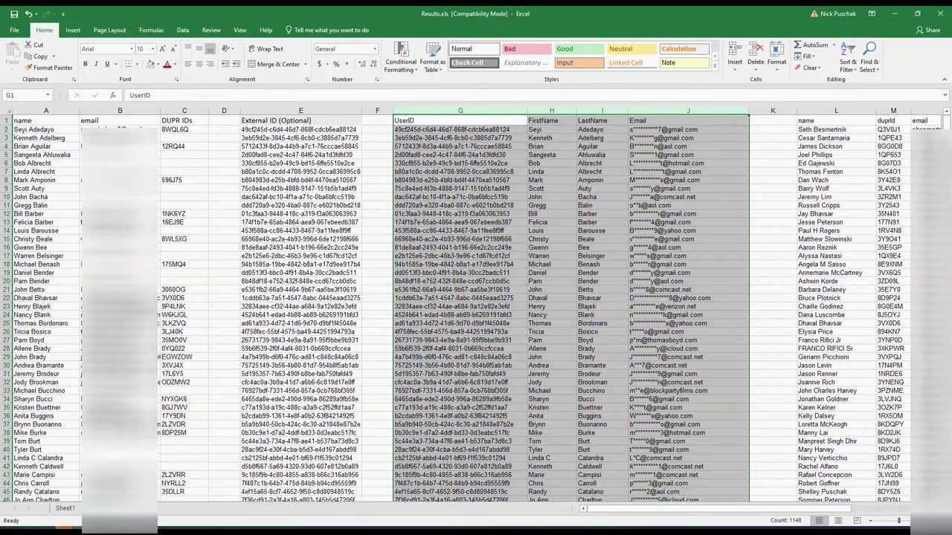
{"action": "left_click", "coordinate": [46, 129]}
{"action": "key", "text": "Down"}
{"action": "key", "text": "Down"}
{"action": "key", "text": "Down"}
{"action": "key", "text": "Down"}
{"action": "key", "text": "Down"}
{"action": "key", "text": "Down"}
{"action": "key", "text": "Down"}
{"action": "key", "text": "Down"}
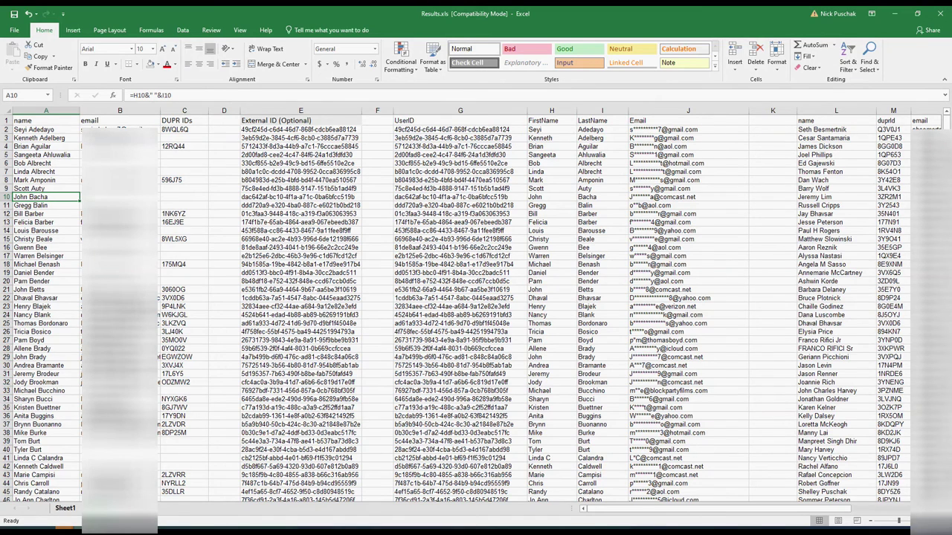
Step: Review the email lookup formula in B5 and the source name, duprId and email list in columns L to N on Sheet2
{"action": "left_click", "coordinate": [65, 508]}
{"action": "left_click_drag", "start_coordinate": [827, 111], "coordinate": [942, 111]}
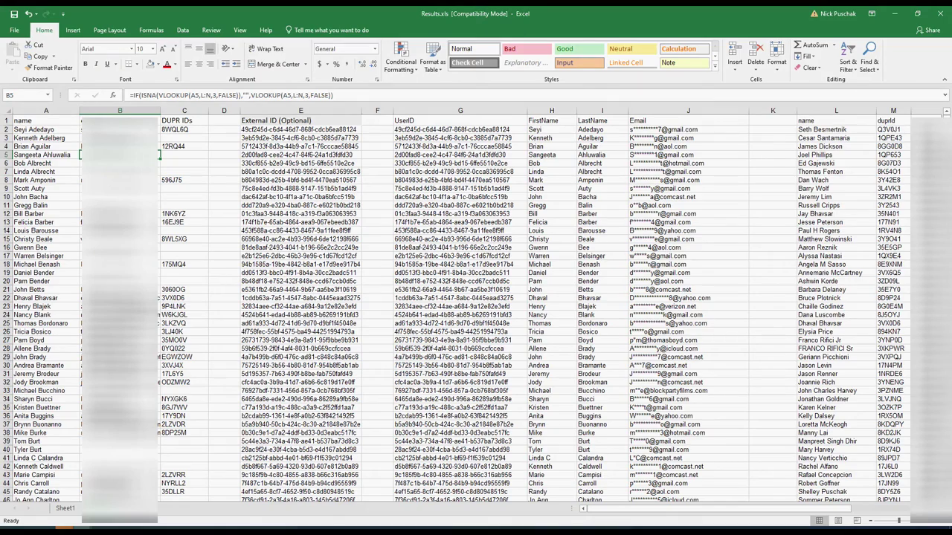
{"action": "scroll", "coordinate": [475, 309], "scroll_direction": "down", "scroll_amount": 18}
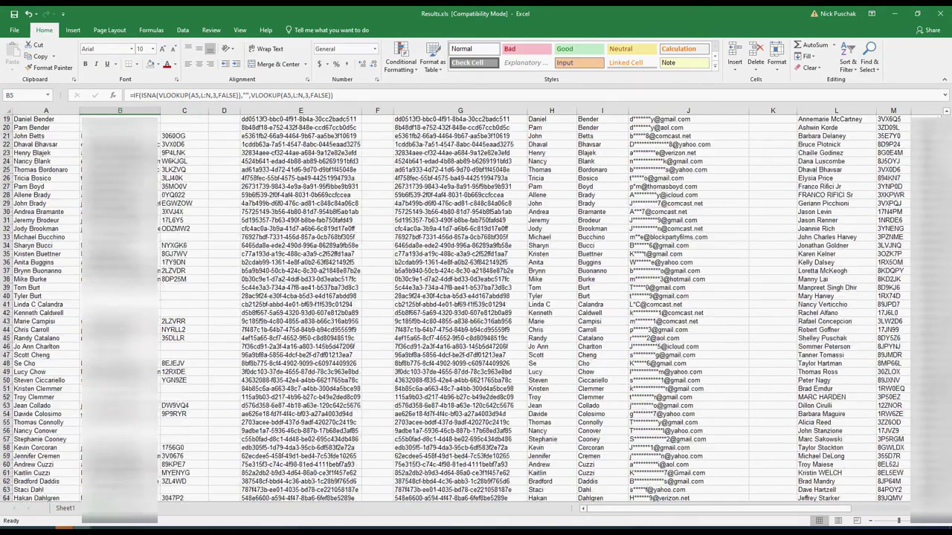
{"action": "scroll", "coordinate": [476, 308], "scroll_direction": "down", "scroll_amount": 8}
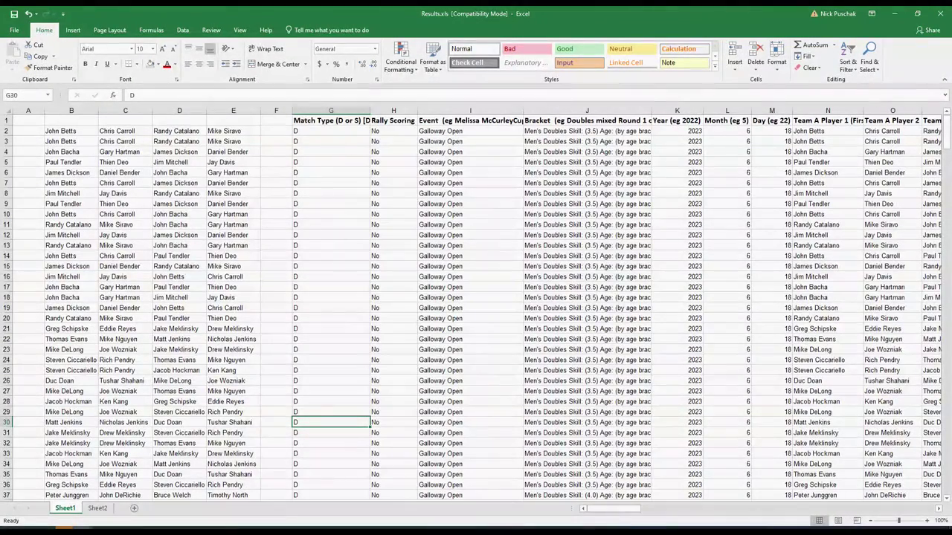
Step: Copy the match results range G2:AE416 on Sheet1, from Match Type through Team B Game 6 Score
{"action": "left_click", "coordinate": [331, 130]}
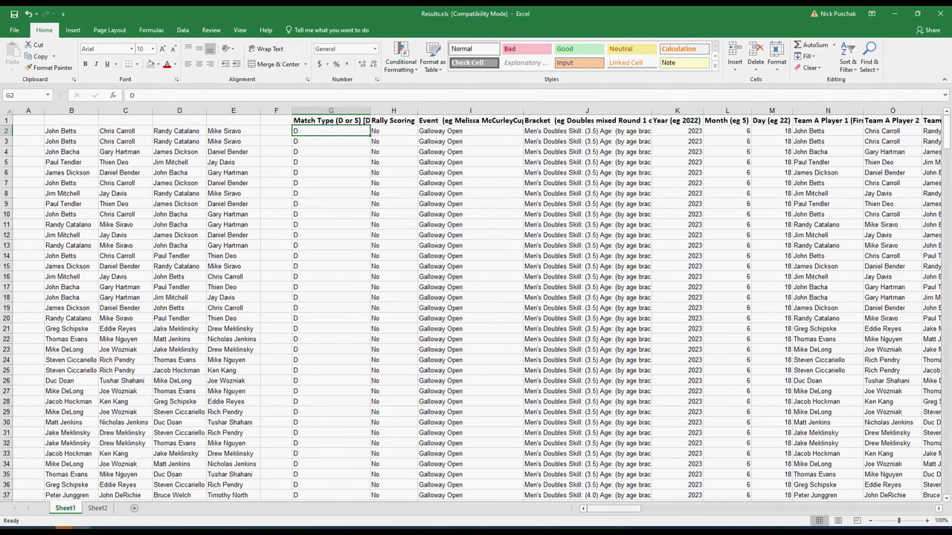
{"action": "left_click_drag", "start_coordinate": [611, 508], "coordinate": [722, 508]}
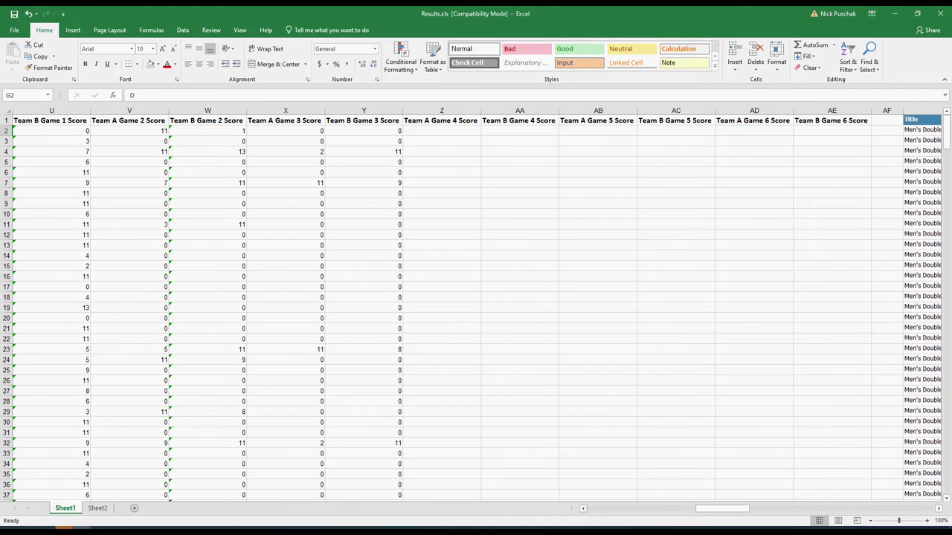
{"action": "left_click_drag", "start_coordinate": [947, 134], "coordinate": [946, 468]}
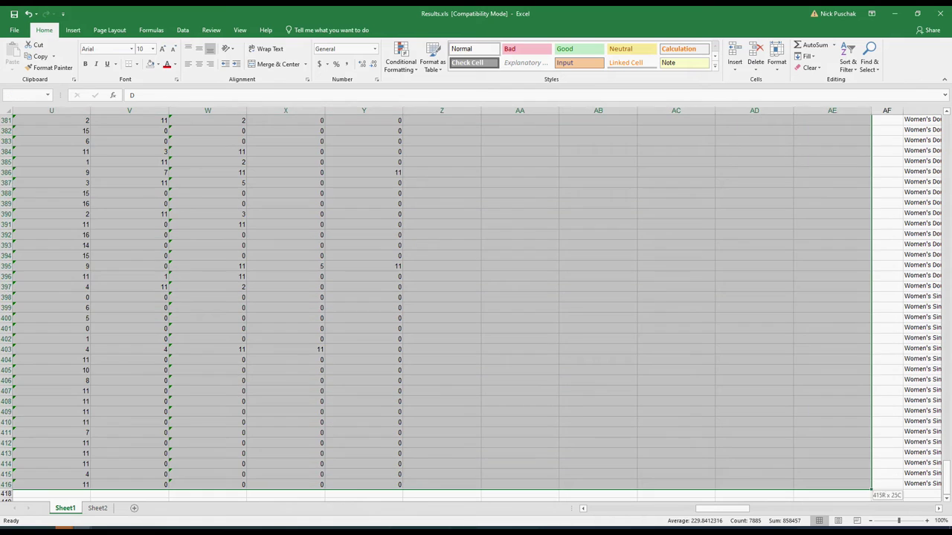
{"action": "left_click", "coordinate": [870, 484], "text": "shift"}
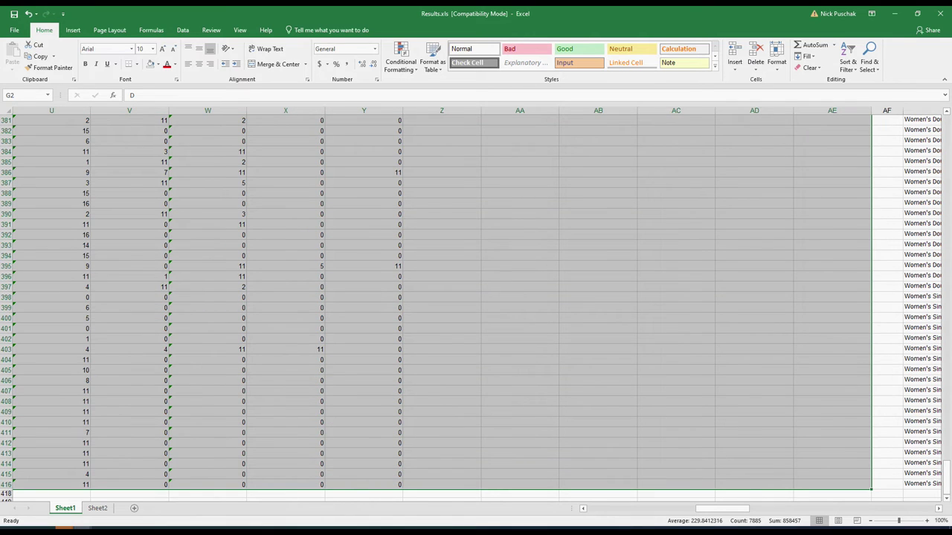
{"action": "key", "text": "ctrl+c"}
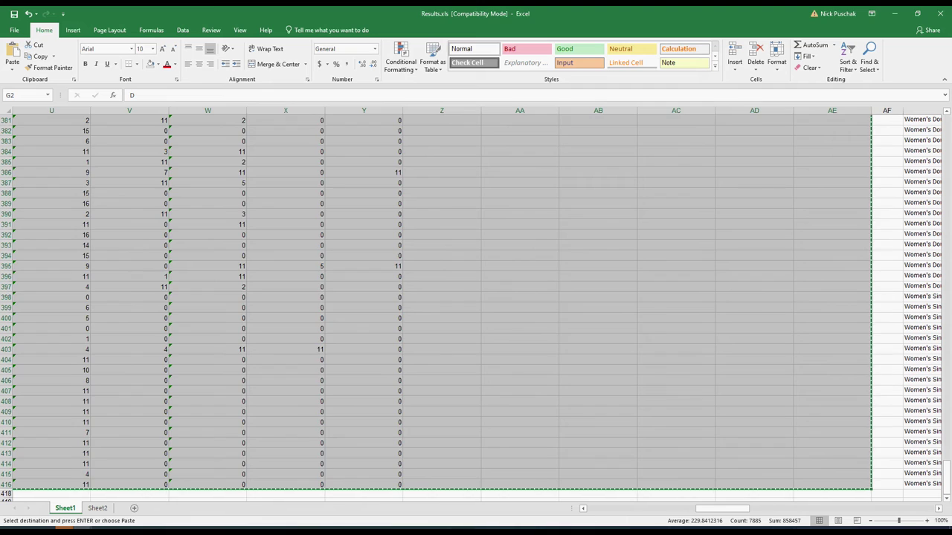
Step: Switch to the Club Directors Results Template and delete instruction rows 7 to 11 from the Results upload sheet
{"action": "key", "text": "alt+Tab"}
{"action": "key", "text": "alt+Tab"}
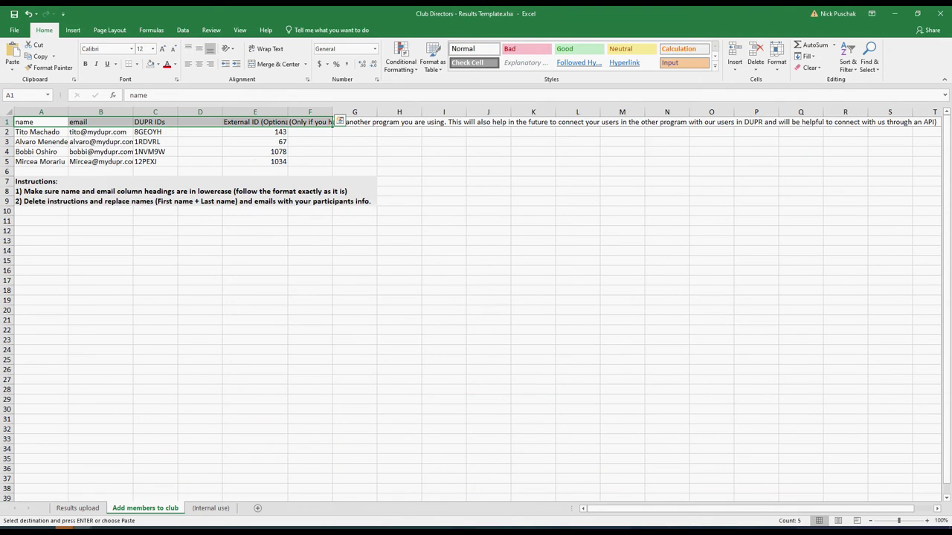
{"action": "left_click", "coordinate": [79, 509]}
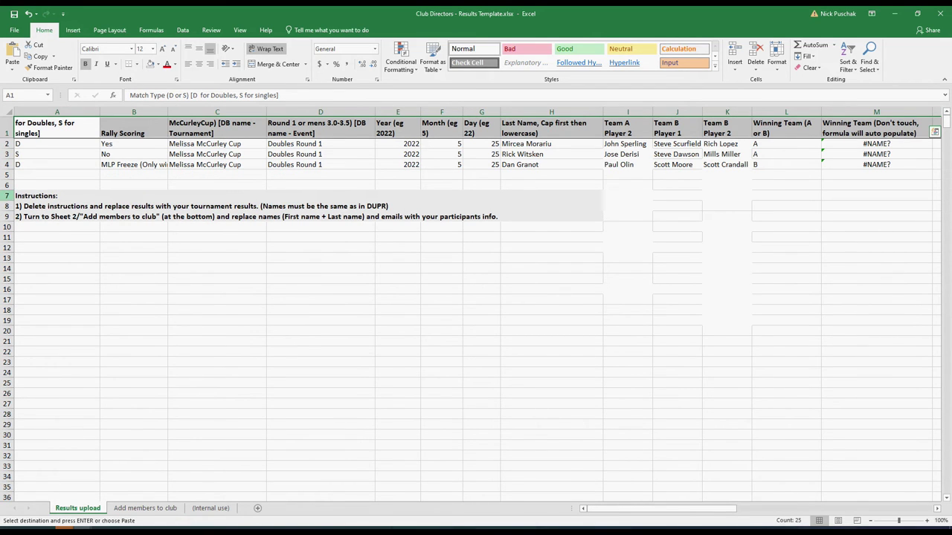
{"action": "left_click_drag", "start_coordinate": [7, 196], "coordinate": [6, 237]}
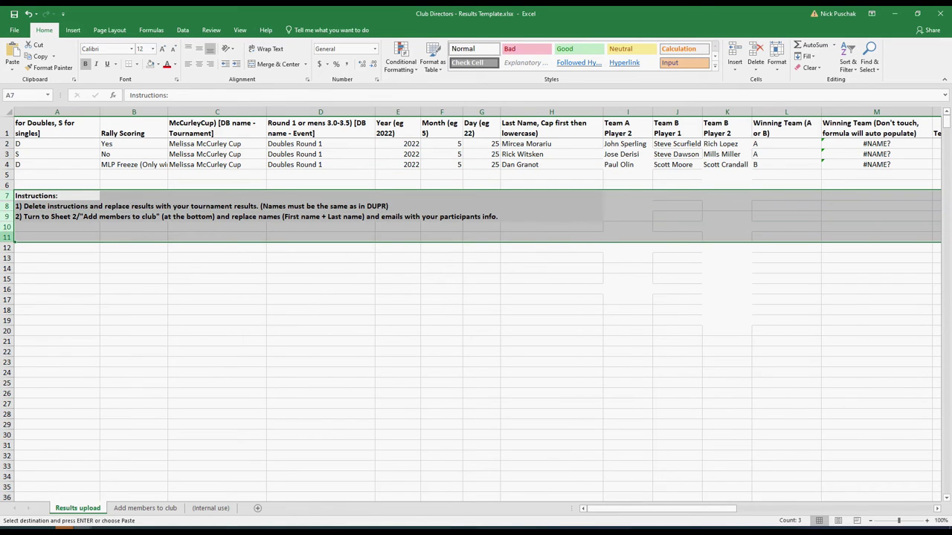
{"action": "right_click", "coordinate": [11, 237]}
{"action": "left_click", "coordinate": [38, 318]}
Step: Recopy the match results from Results.xls and paste them as values from cell A2 of the Results upload sheet
{"action": "left_click", "coordinate": [56, 144]}
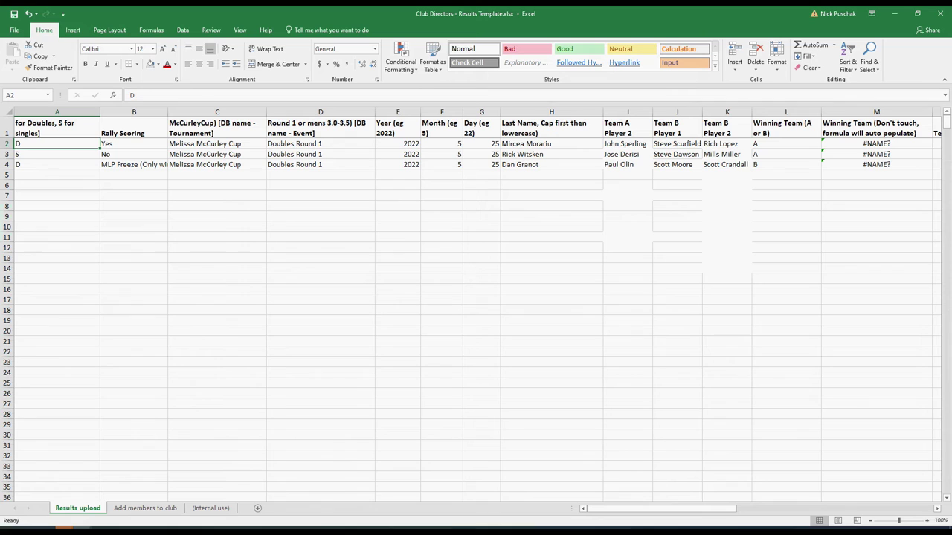
{"action": "key", "text": "ctrl+c"}
{"action": "right_click", "coordinate": [61, 144]}
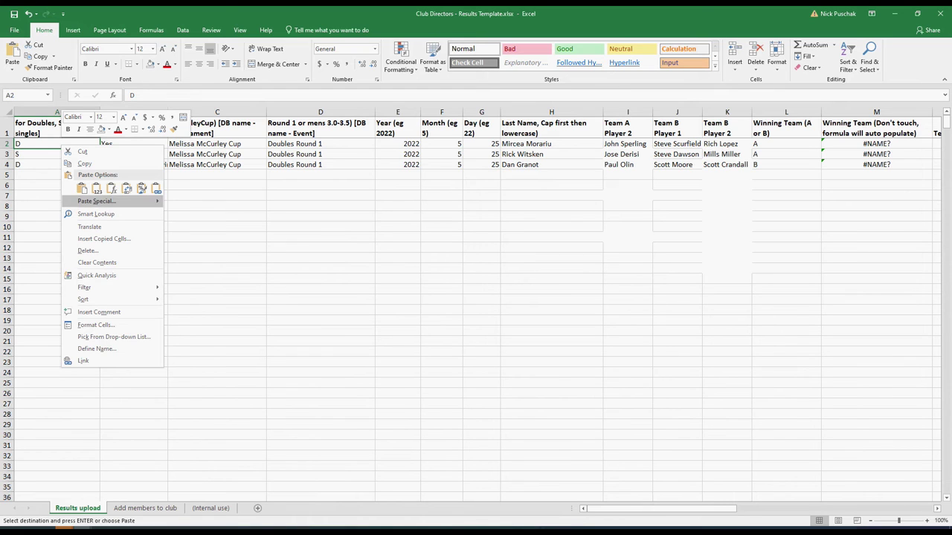
{"action": "mouse_move", "coordinate": [152, 200]}
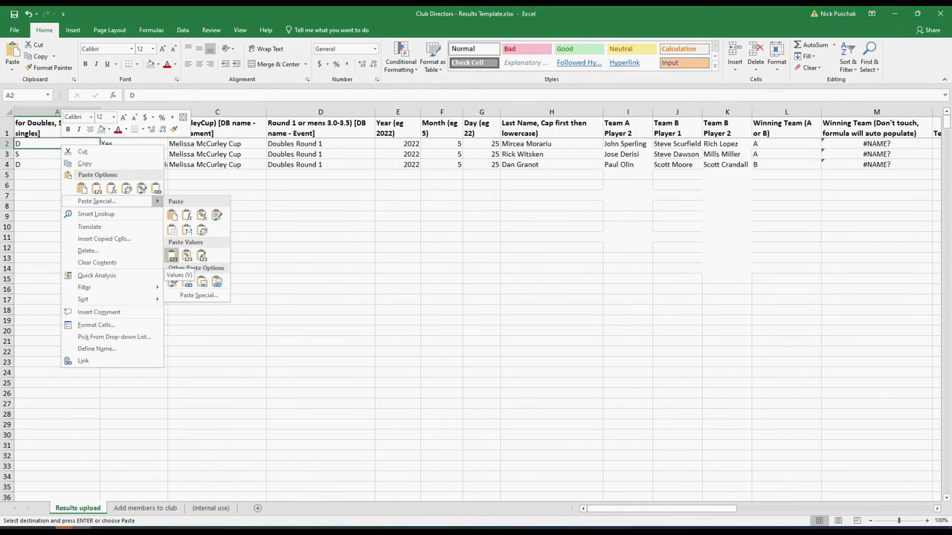
{"action": "left_click", "coordinate": [171, 255]}
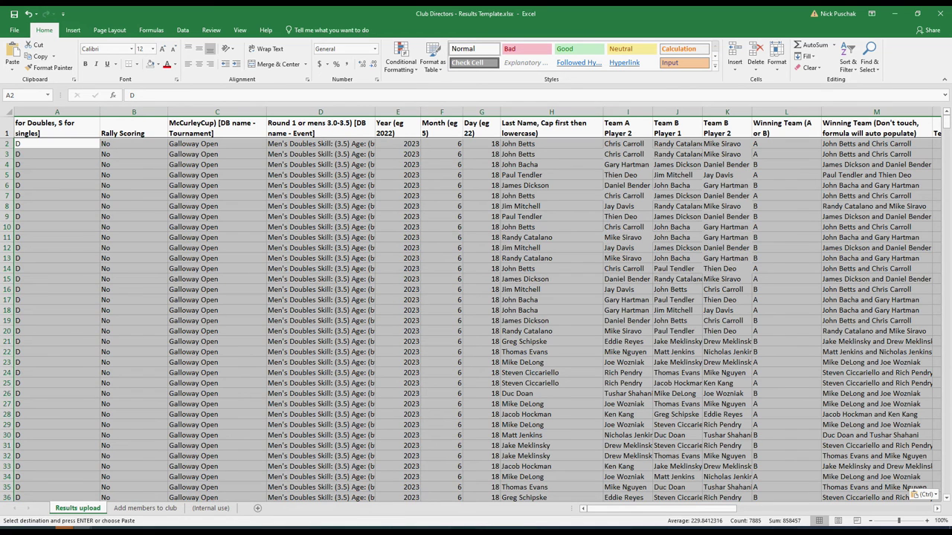
{"action": "left_click", "coordinate": [190, 257]}
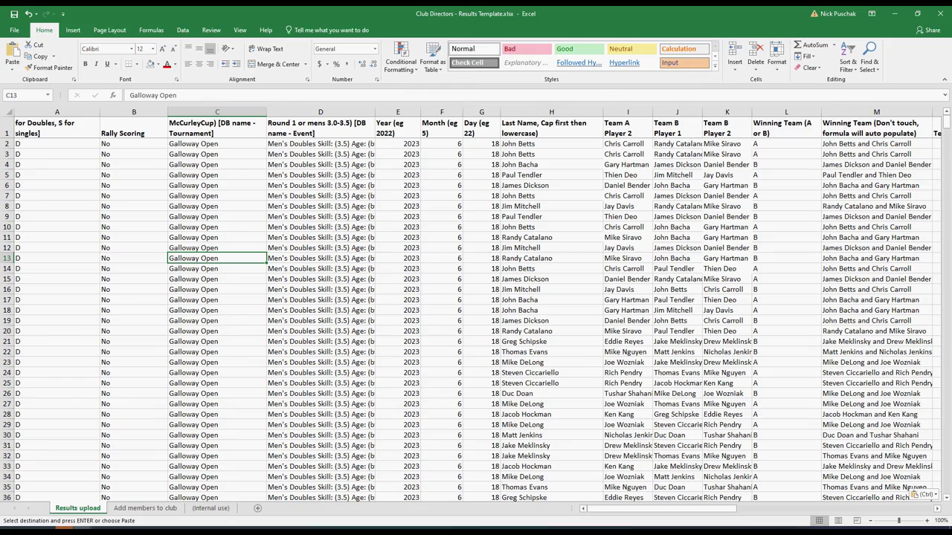
{"action": "left_click_drag", "start_coordinate": [662, 508], "coordinate": [830, 509]}
{"action": "scroll", "coordinate": [476, 310], "scroll_direction": "left", "scroll_amount": 10}
Step: Delete the sample members and instructions in rows 2 to 9 of the Add members to club sheet
{"action": "left_click", "coordinate": [145, 508]}
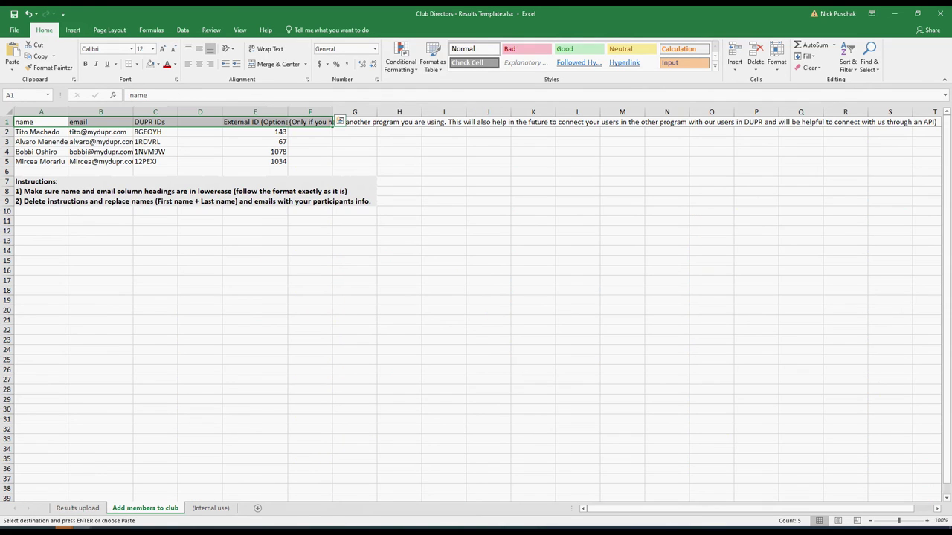
{"action": "left_click_drag", "start_coordinate": [7, 201], "coordinate": [7, 133]}
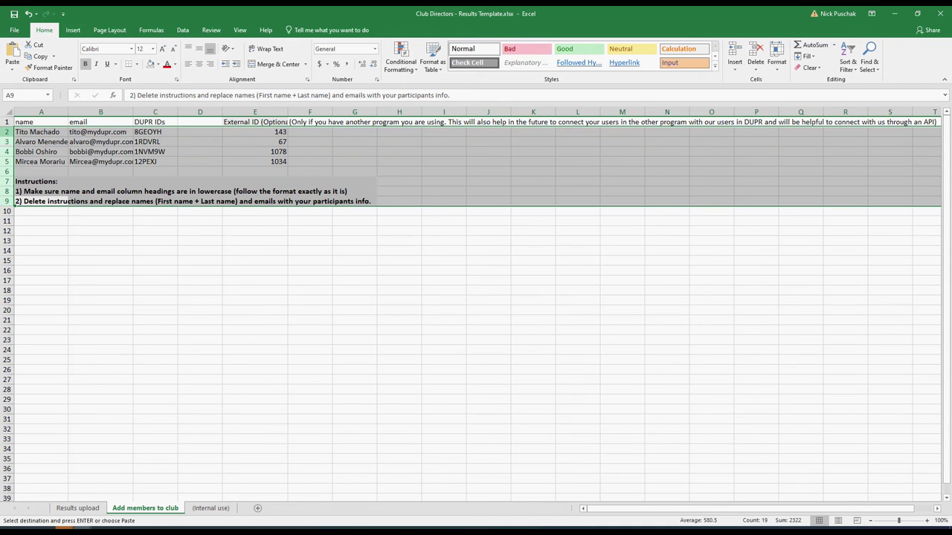
{"action": "right_click", "coordinate": [4, 132]}
{"action": "left_click", "coordinate": [28, 213]}
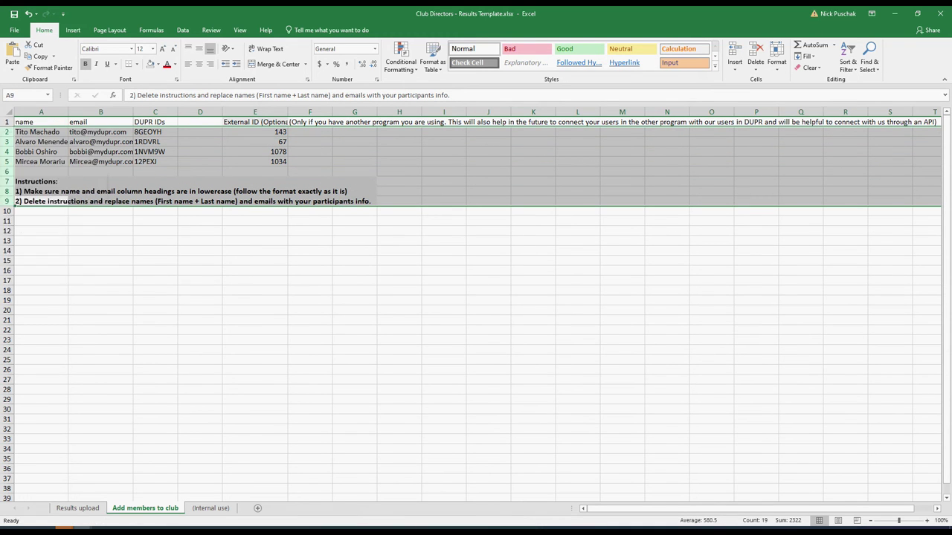
Step: Switch to Results.xls and copy the member data range A2:E287 on Sheet2, from name through External ID
{"action": "key", "text": "alt+Tab"}
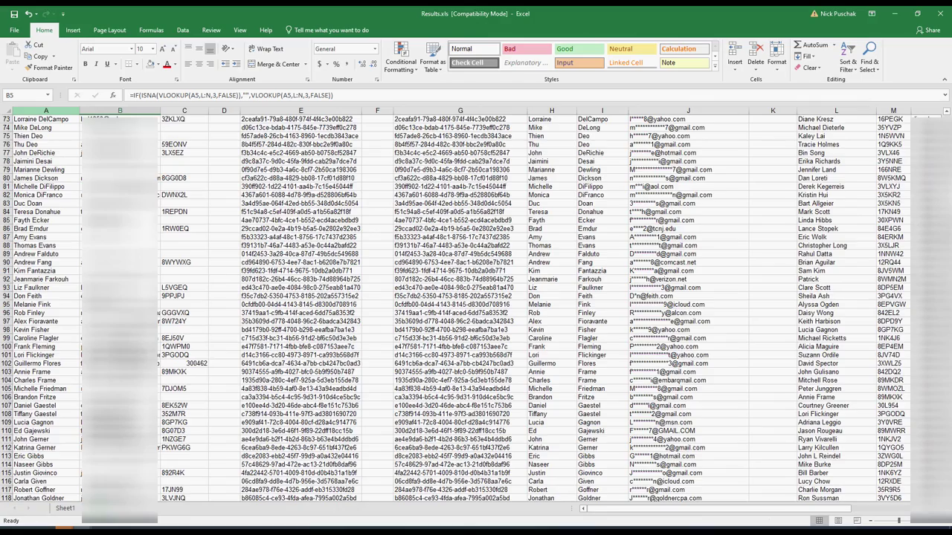
{"action": "scroll", "coordinate": [475, 309], "scroll_direction": "up", "scroll_amount": 5}
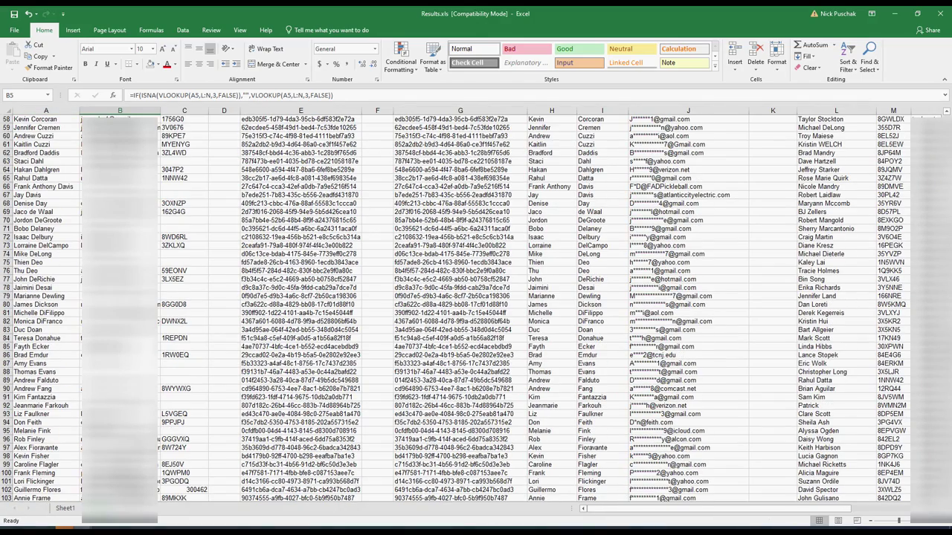
{"action": "scroll", "coordinate": [476, 309], "scroll_direction": "up", "scroll_amount": 19}
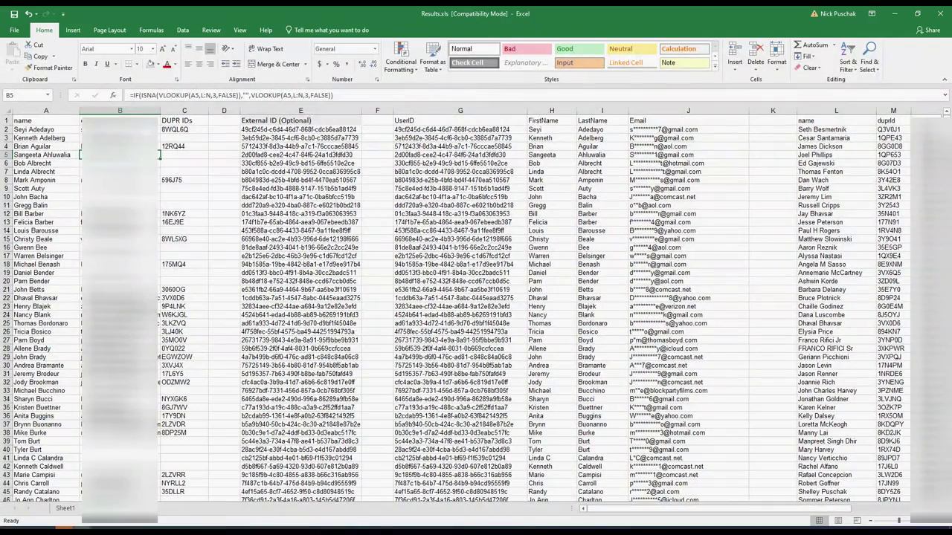
{"action": "left_click_drag", "start_coordinate": [44, 129], "coordinate": [357, 154]}
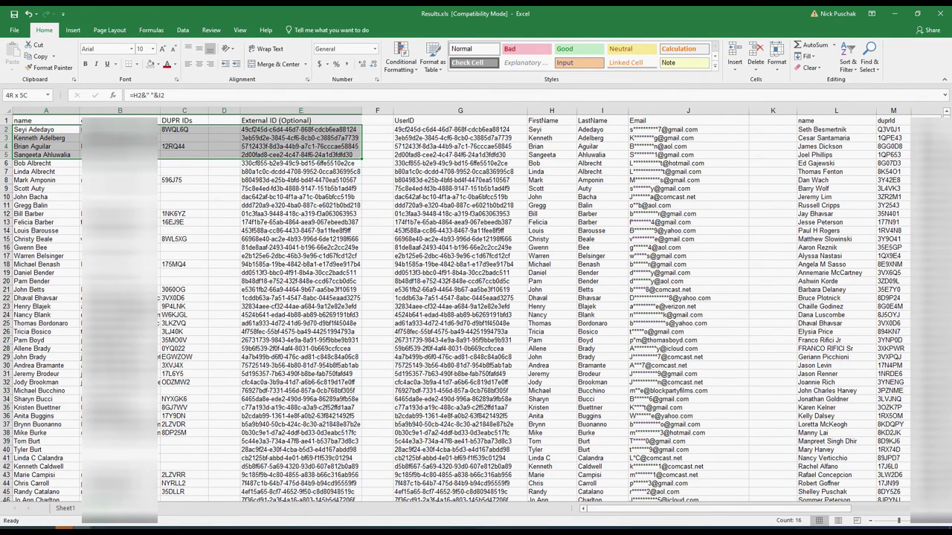
{"action": "left_click_drag", "start_coordinate": [357, 155], "coordinate": [357, 155]}
{"action": "scroll", "coordinate": [475, 305], "scroll_direction": "down", "scroll_amount": 20}
{"action": "scroll", "coordinate": [476, 305], "scroll_direction": "down", "scroll_amount": 20}
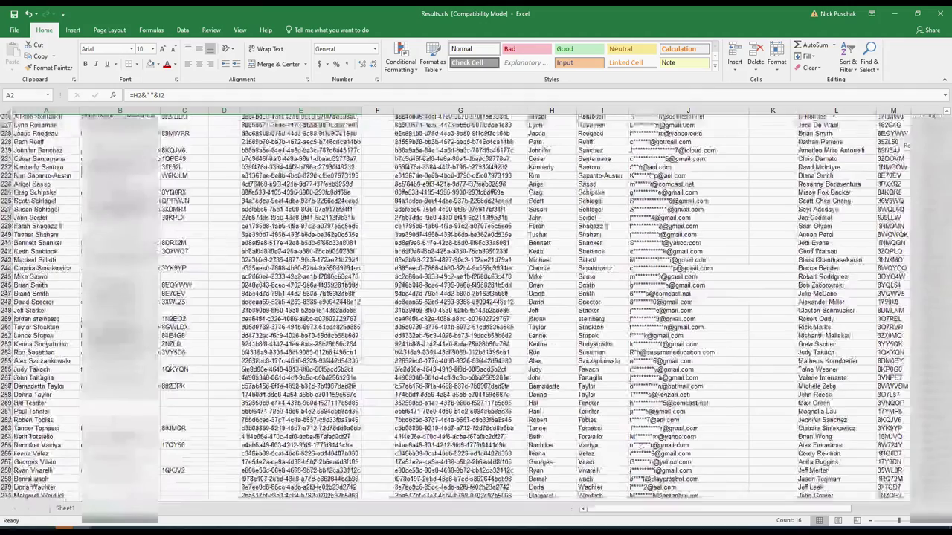
{"action": "scroll", "coordinate": [476, 304], "scroll_direction": "down", "scroll_amount": 1}
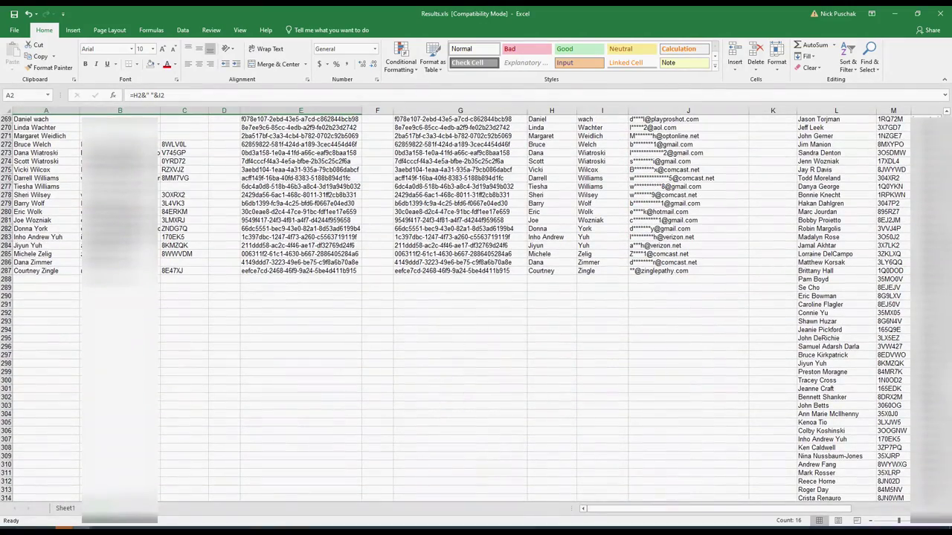
{"action": "key", "text": "ctrl+shift+Down"}
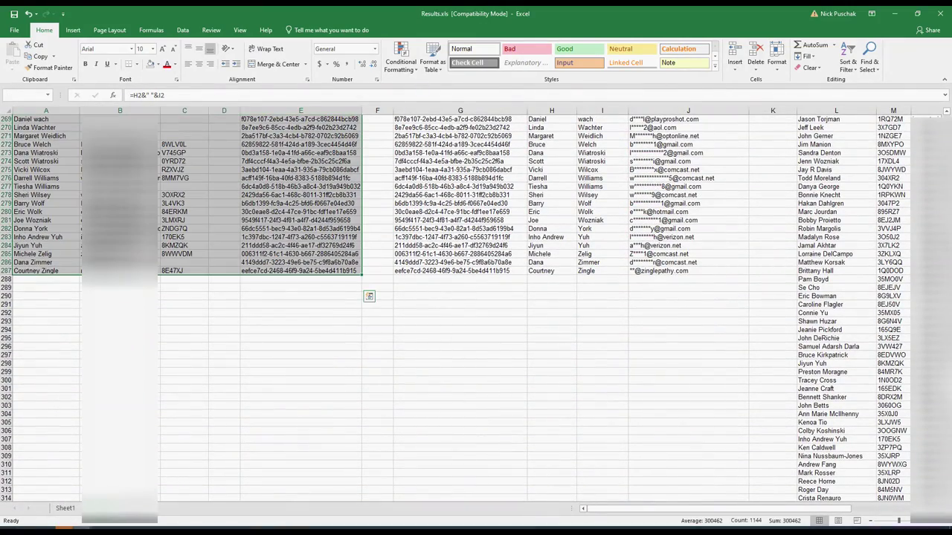
{"action": "key", "text": "ctrl+c"}
Step: Return to the template and paste the member data as values from cell A2 of the Add members to club sheet
{"action": "key", "text": "alt+Tab"}
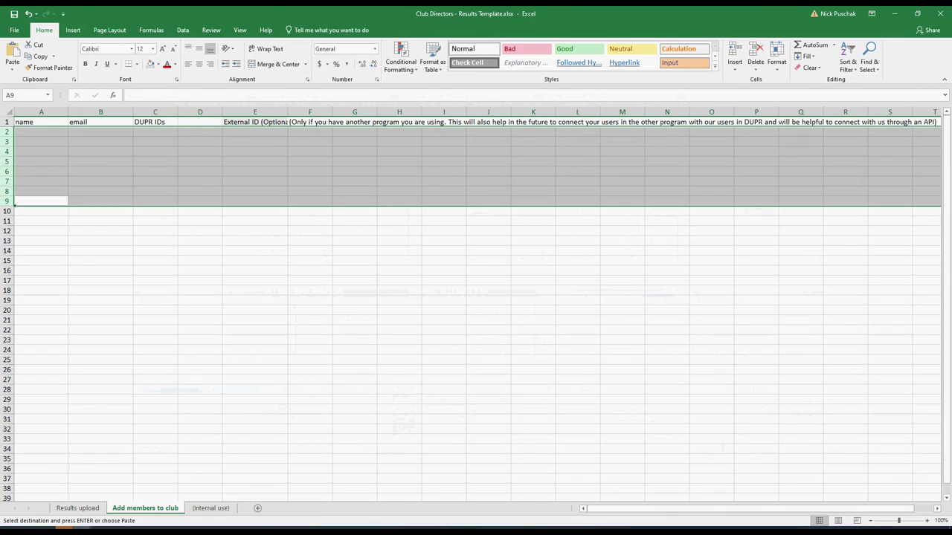
{"action": "left_click", "coordinate": [100, 241]}
{"action": "left_click", "coordinate": [41, 131]}
{"action": "right_click", "coordinate": [47, 132]}
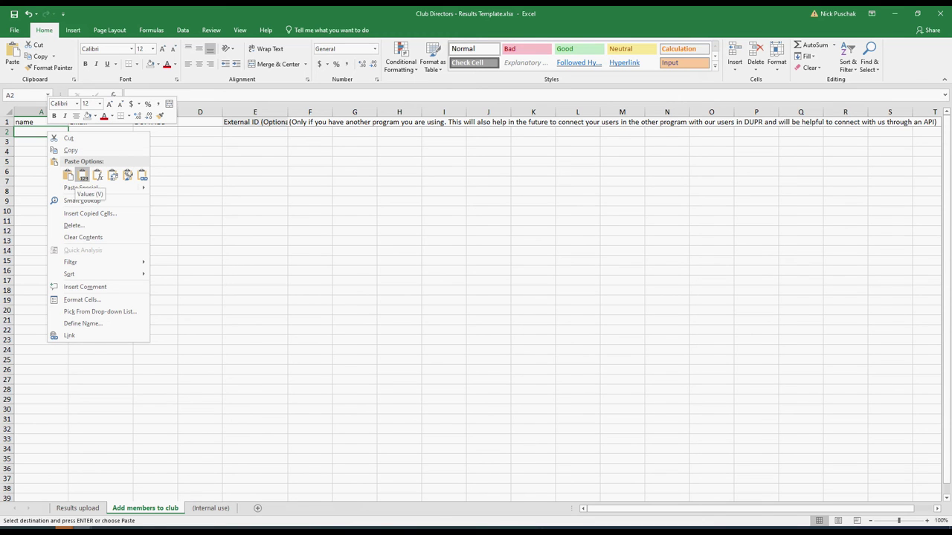
{"action": "left_click", "coordinate": [83, 176]}
{"action": "left_click", "coordinate": [155, 191]}
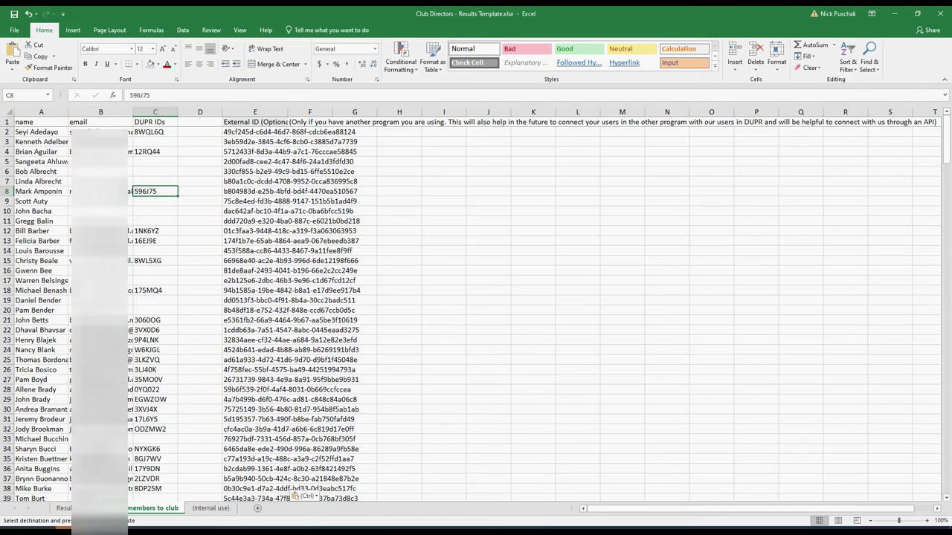
Step: Autofit column E to its External ID entries and select all cells of the Add members to club sheet
{"action": "double_click", "coordinate": [288, 111]}
{"action": "left_click", "coordinate": [156, 172]}
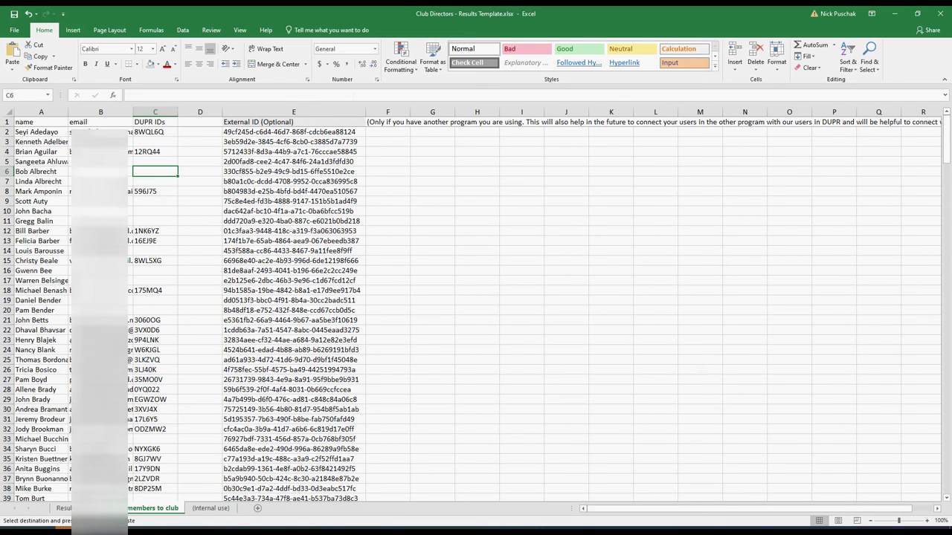
{"action": "key", "text": "ctrl+a"}
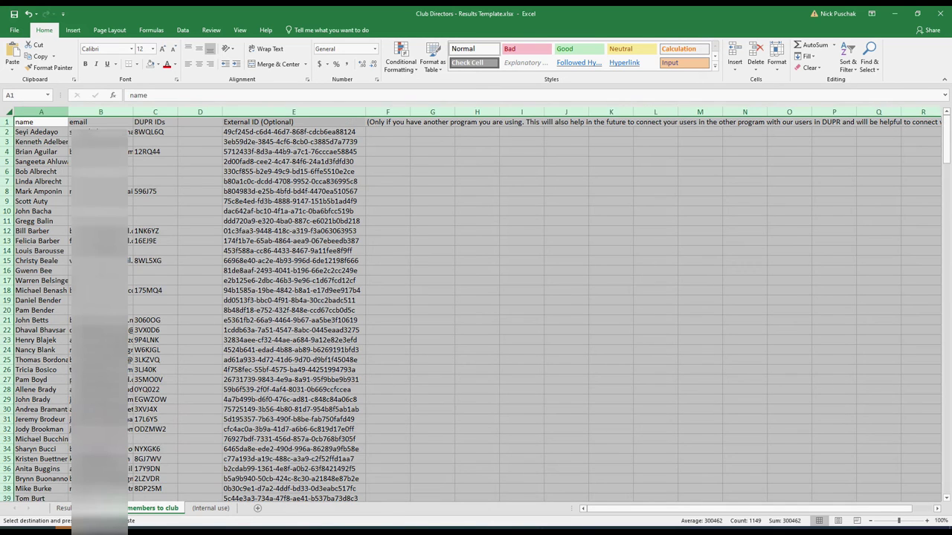